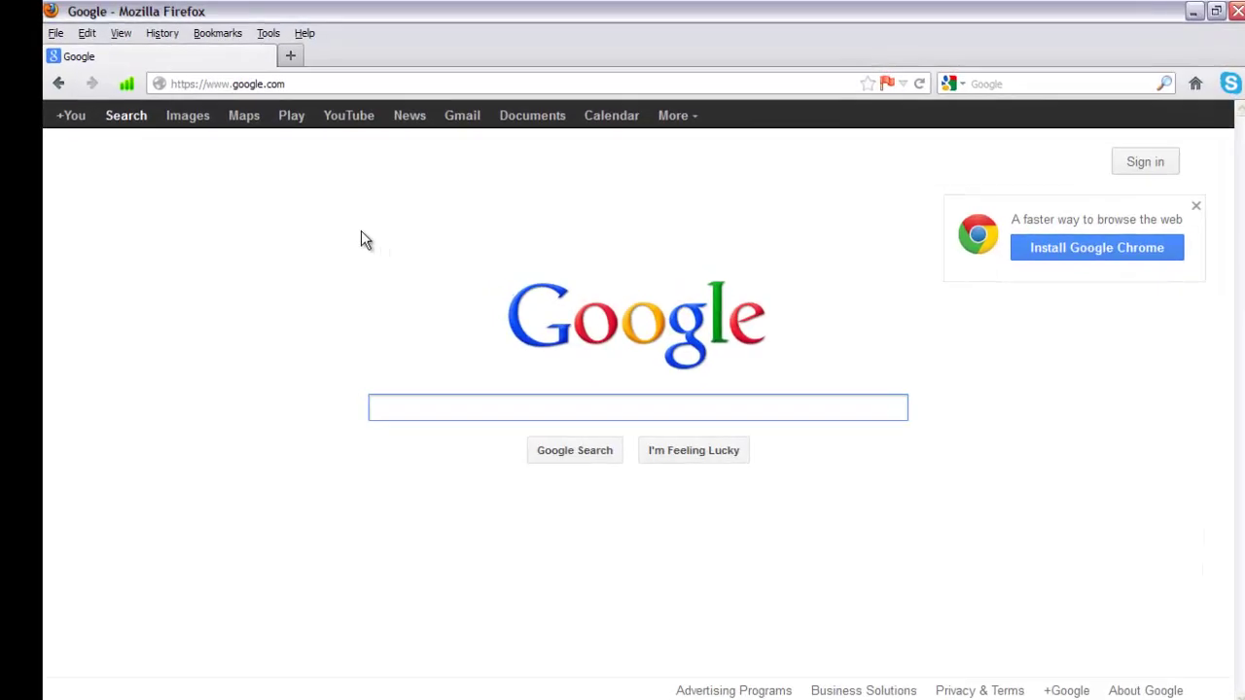
left_click(301, 84)
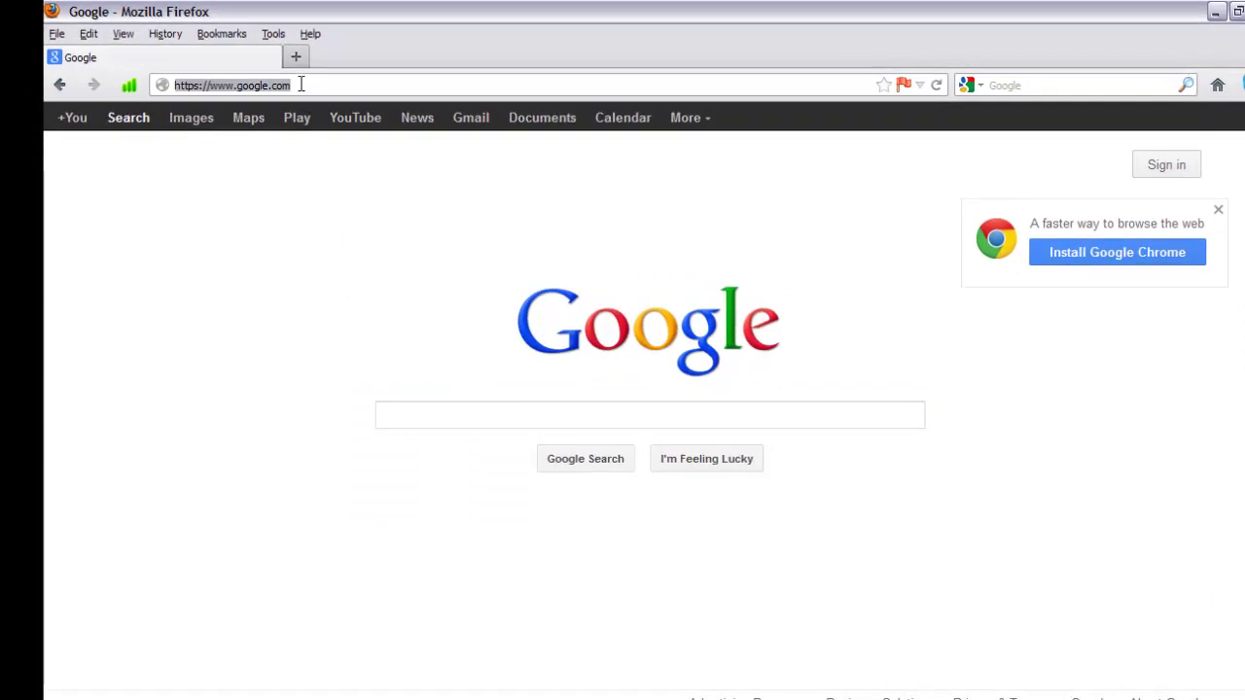
type("www.")
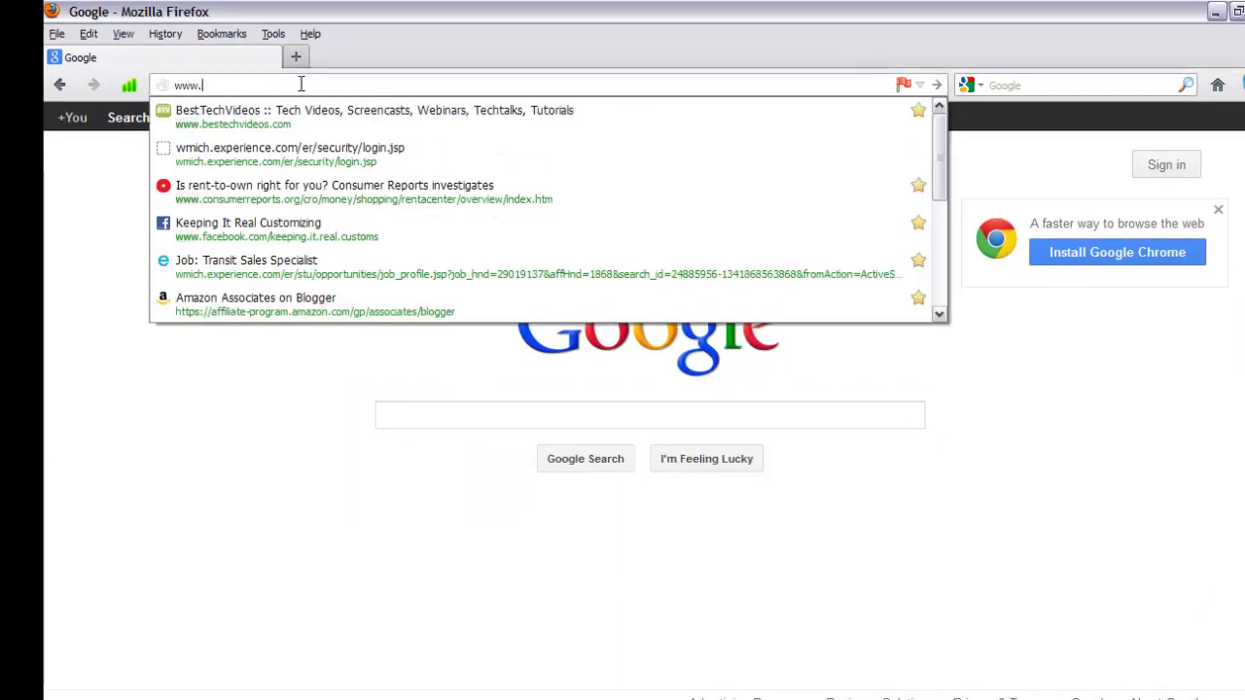
type("jotform.com/")
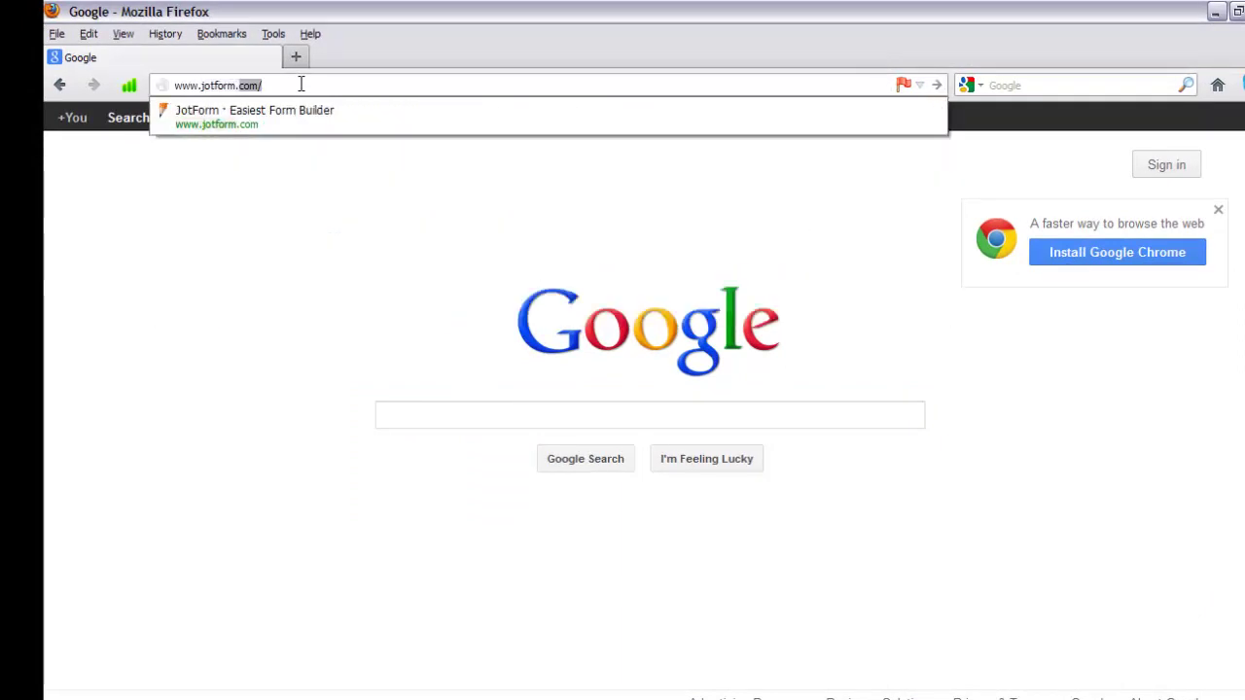
key("Return")
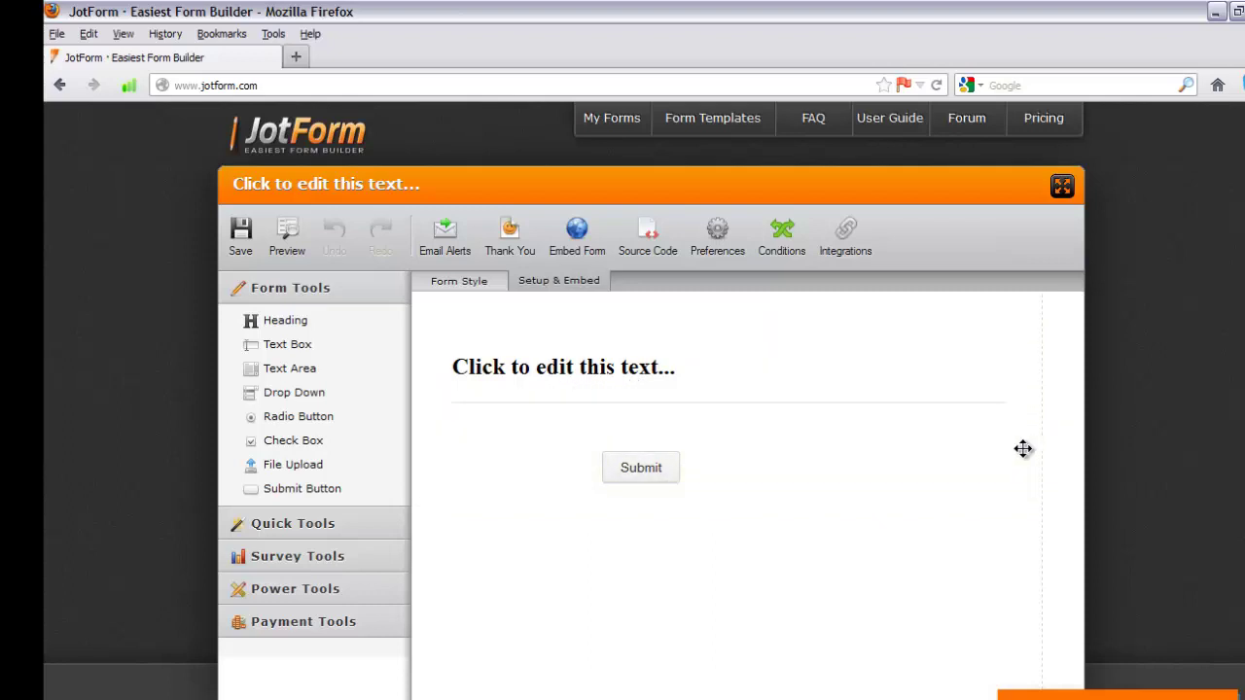
Step: Delete the default Submit button and the placeholder heading to leave the form empty
left_click(978, 461)
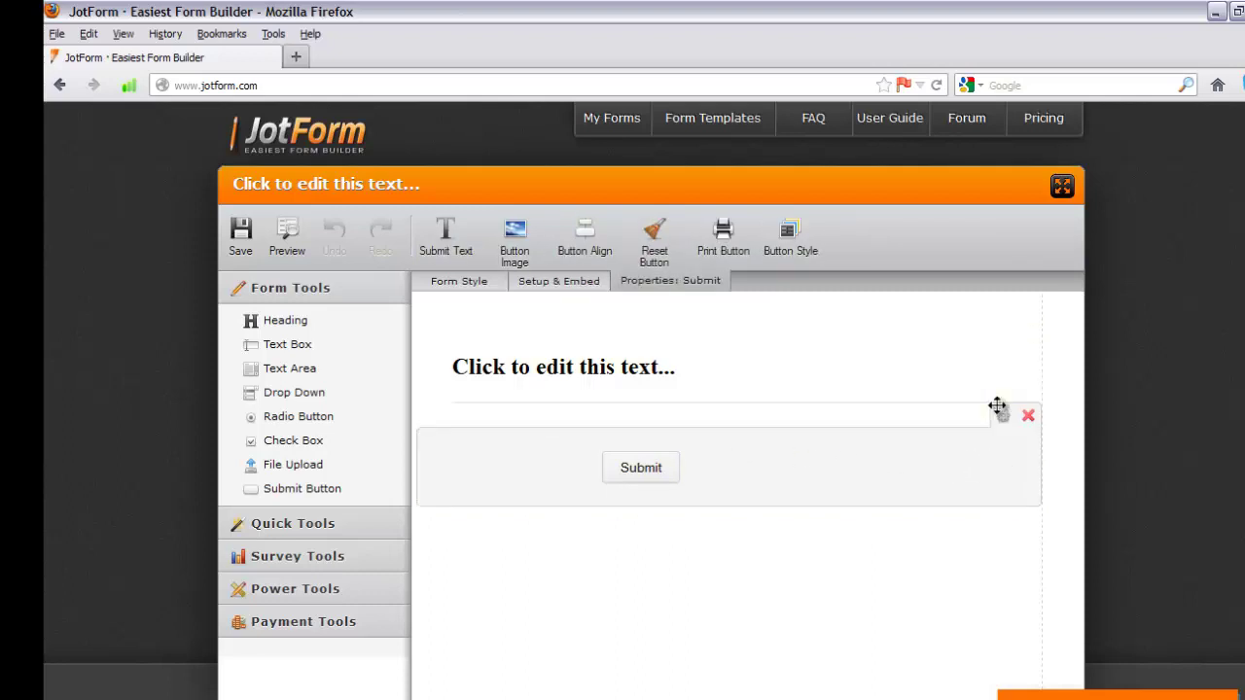
left_click(1027, 417)
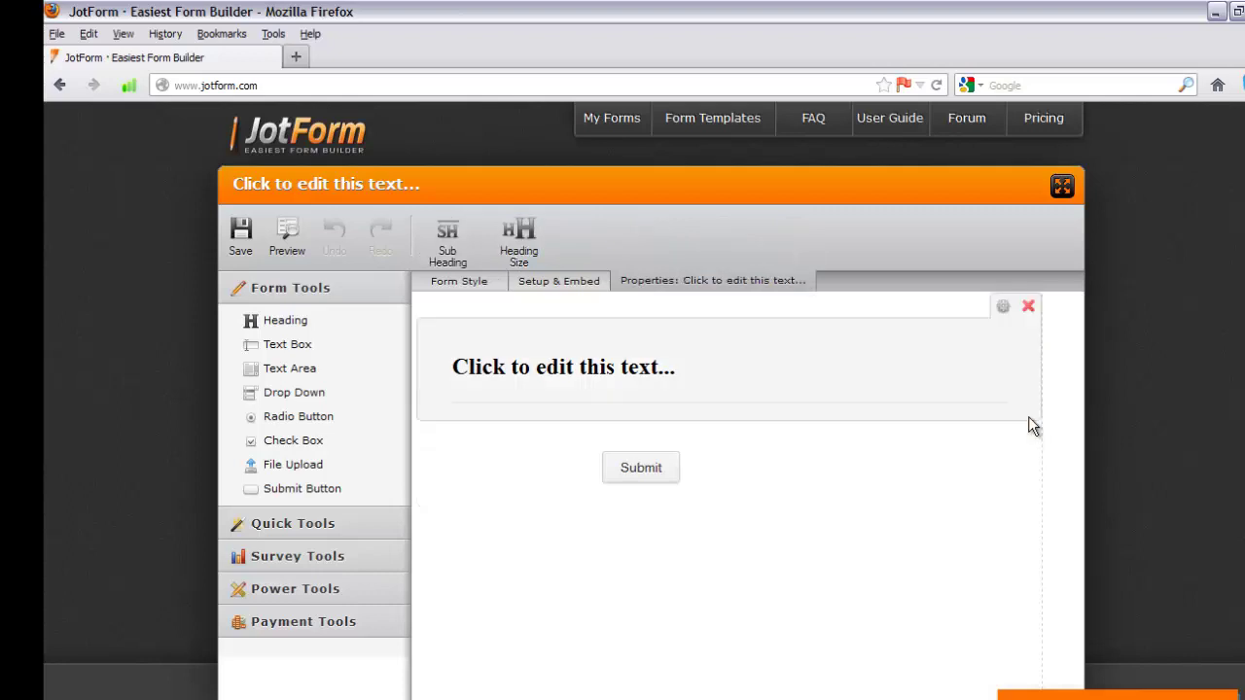
left_click(1028, 309)
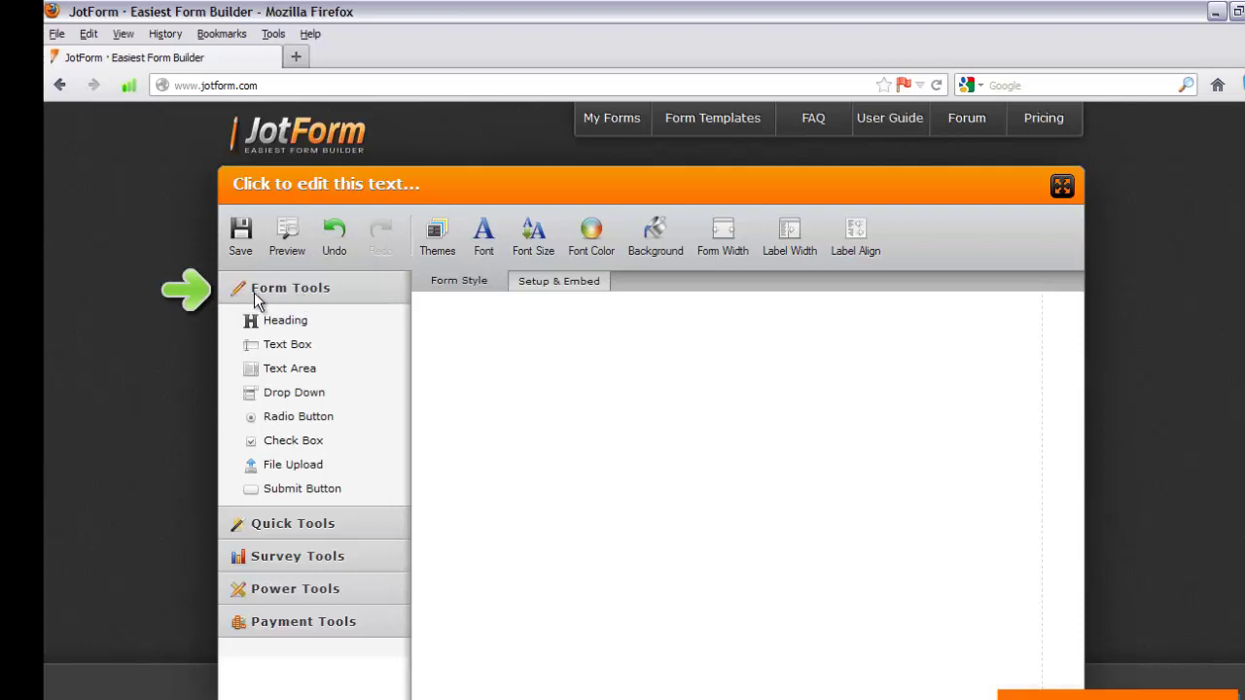
Step: Add a heading to the empty form and set its text to "Our Web Form"
left_click(285, 562)
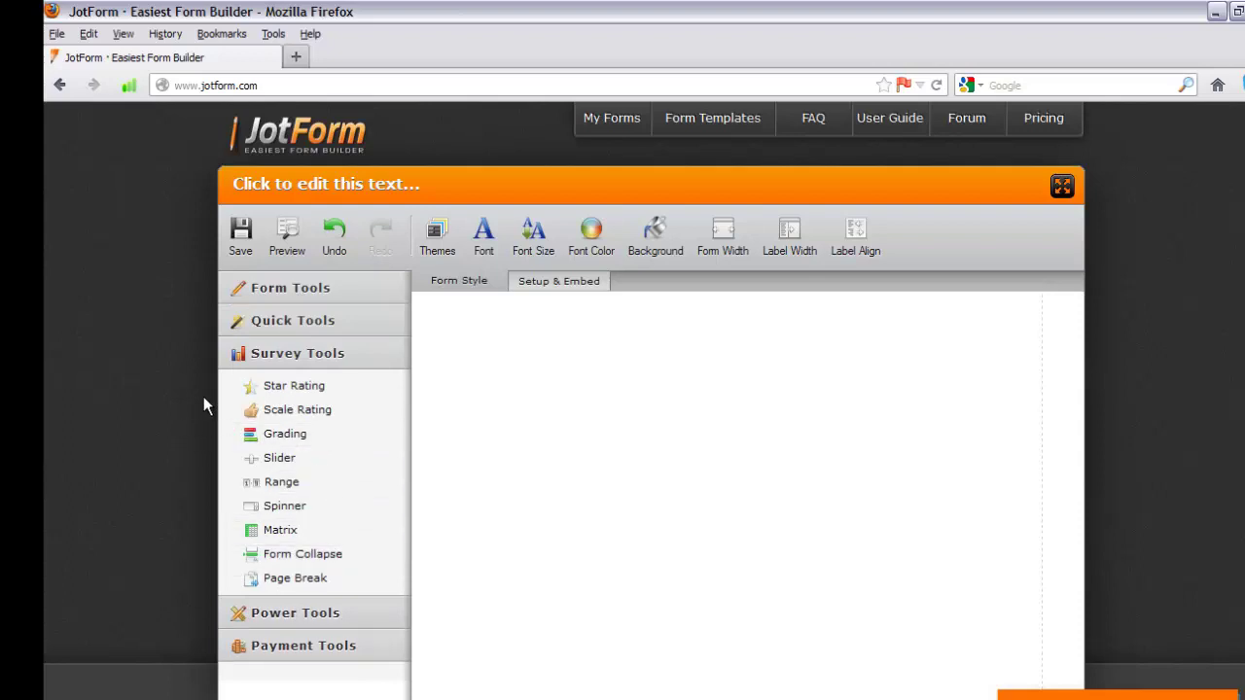
left_click(284, 288)
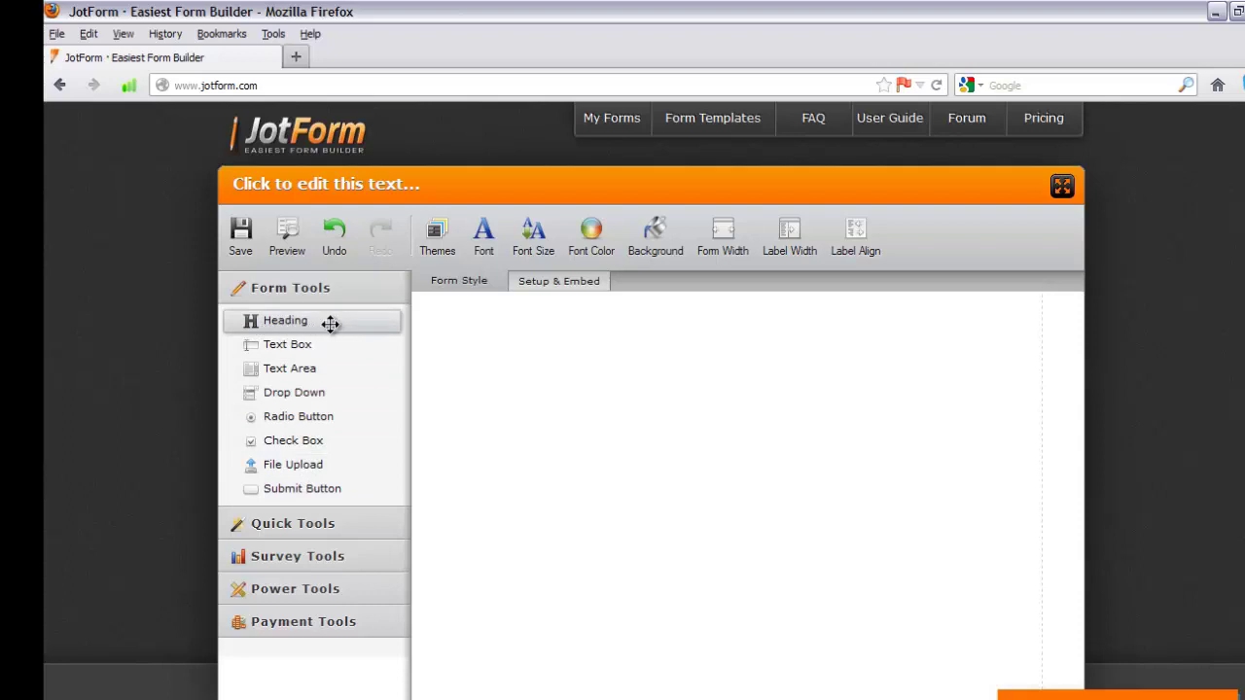
left_click_drag(331, 323, 513, 329)
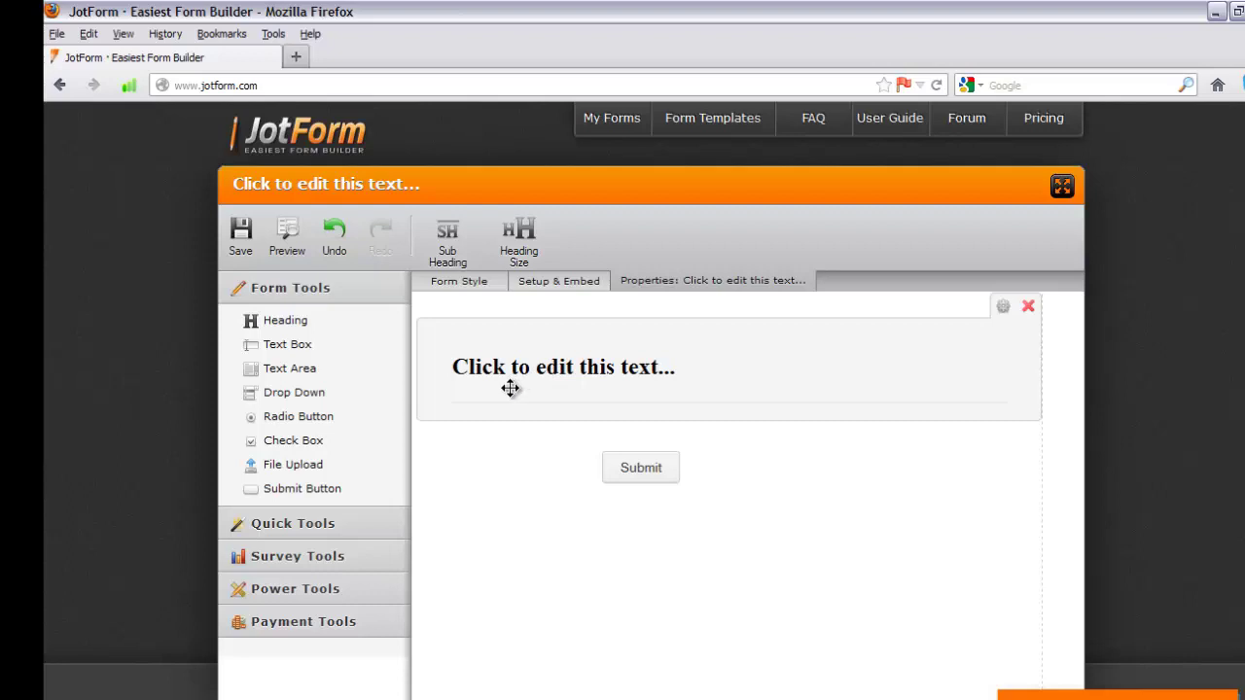
left_click(570, 368)
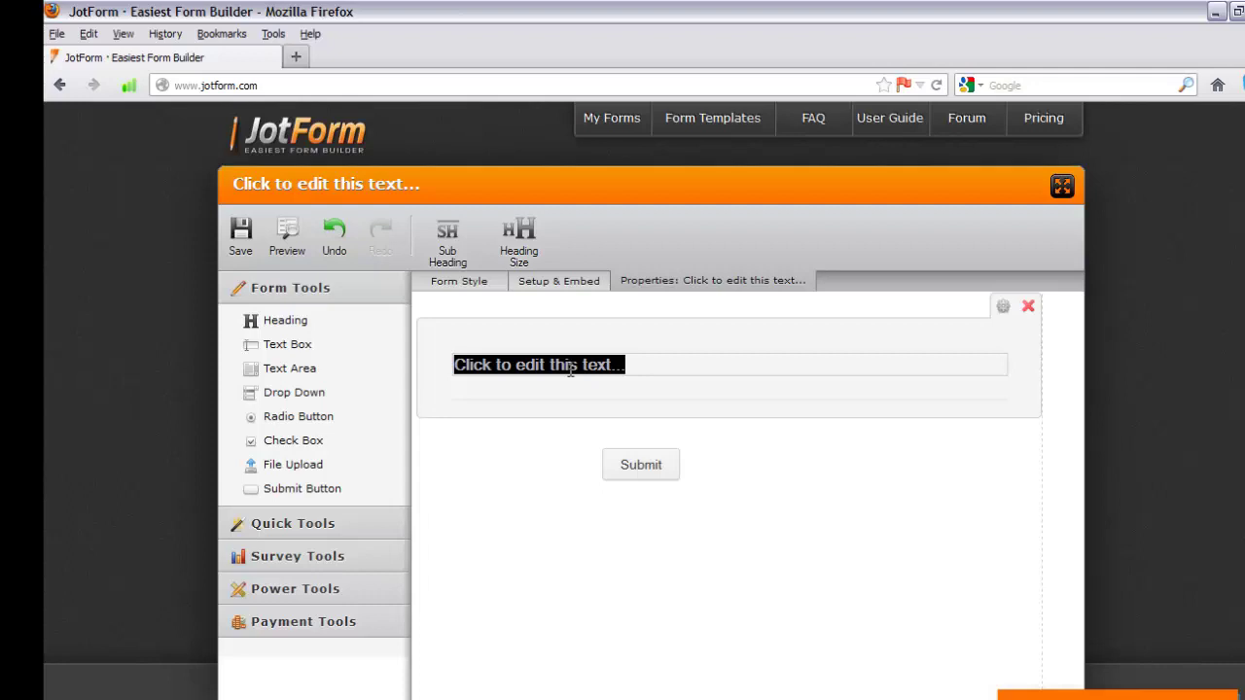
type("O")
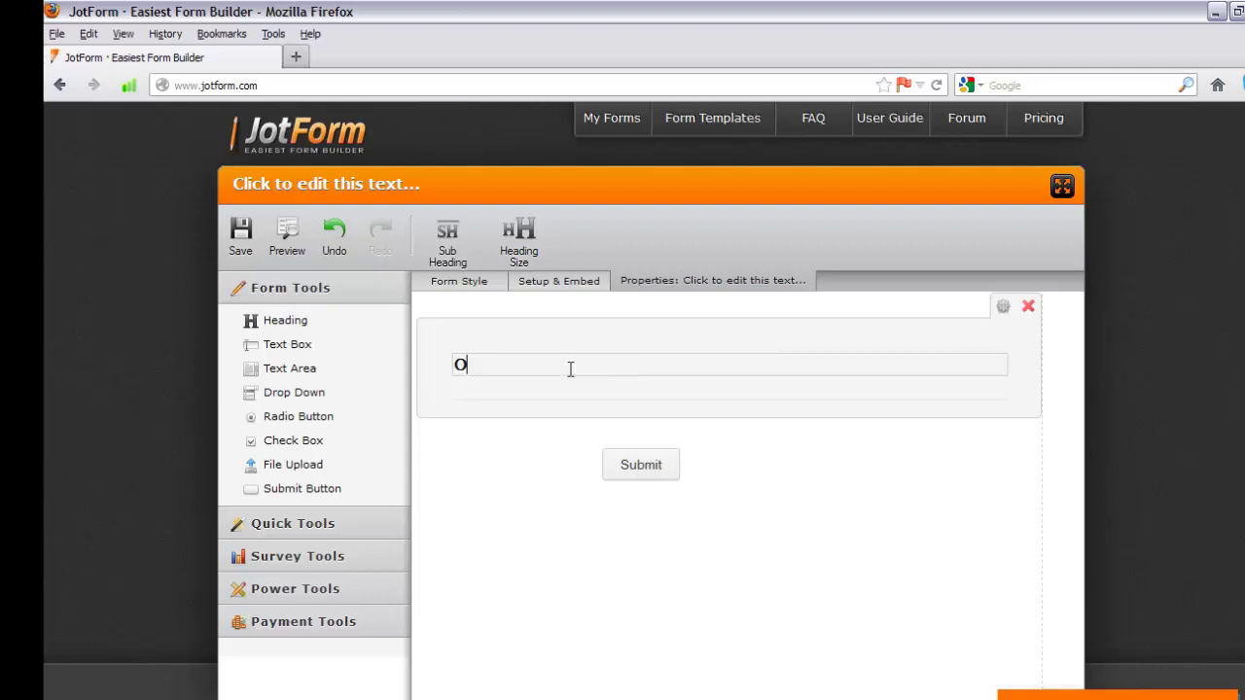
type("ur Web Form")
left_click(136, 324)
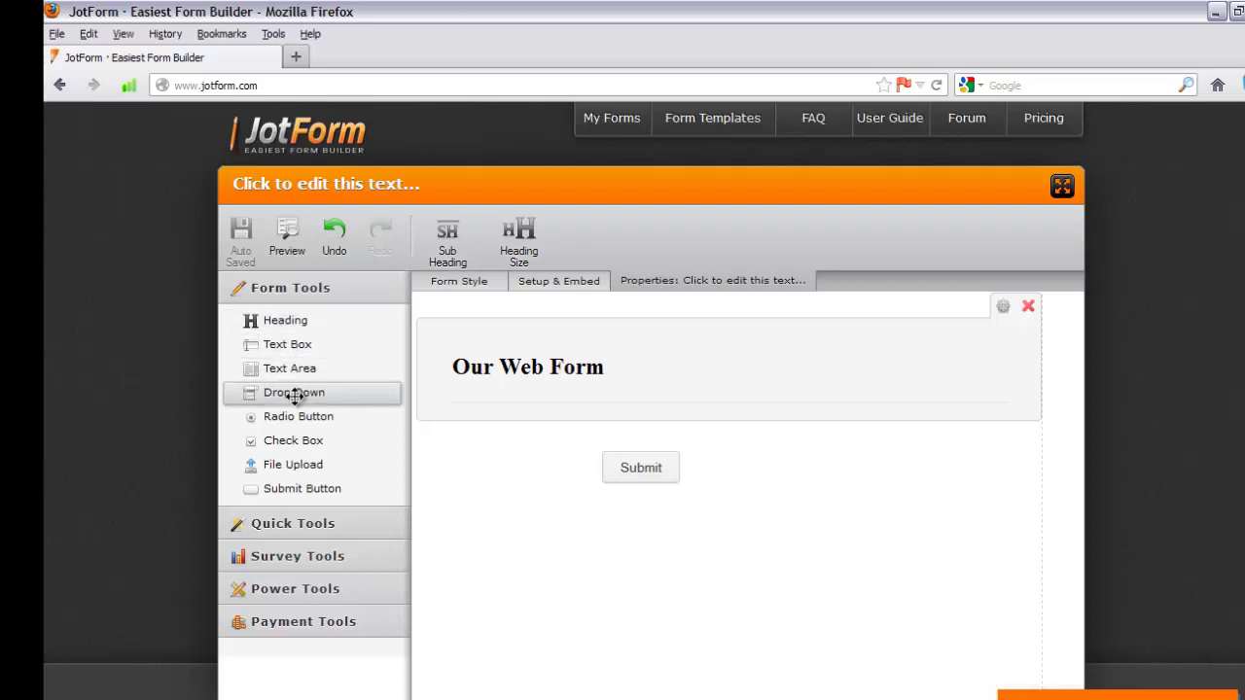
Step: Add Full Name, Phone and E-mail fields, in that order, between the heading and the Submit button
left_click(314, 523)
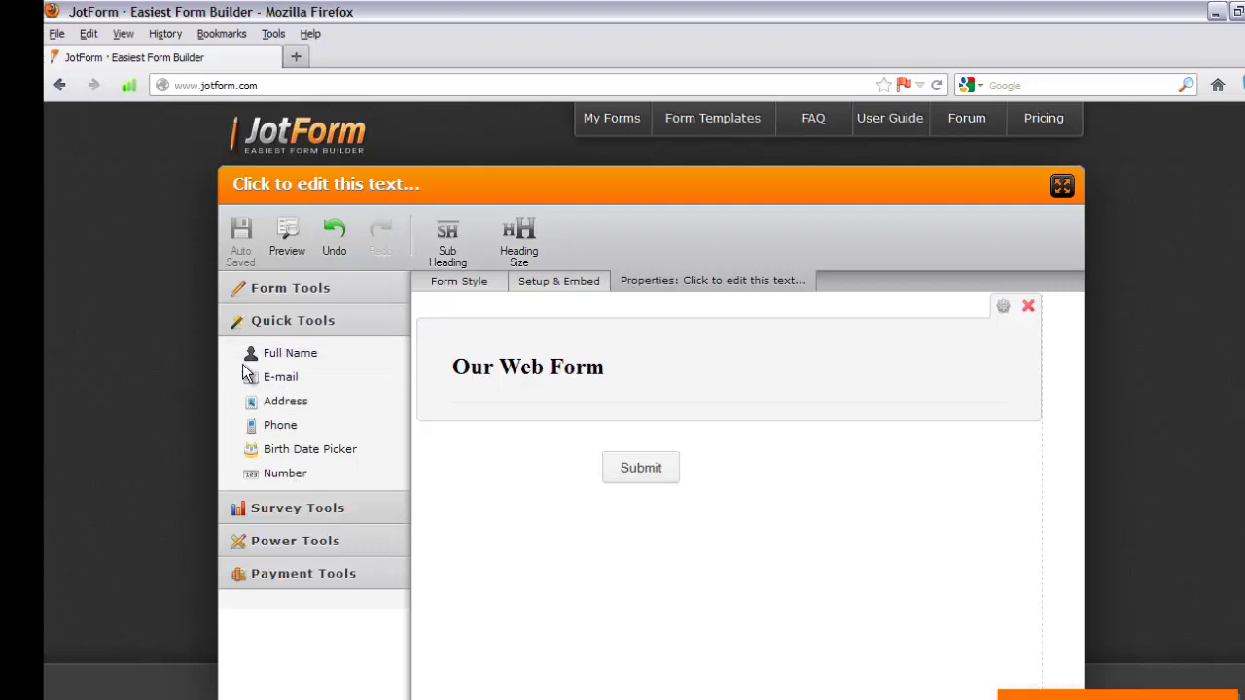
left_click_drag(268, 355, 489, 452)
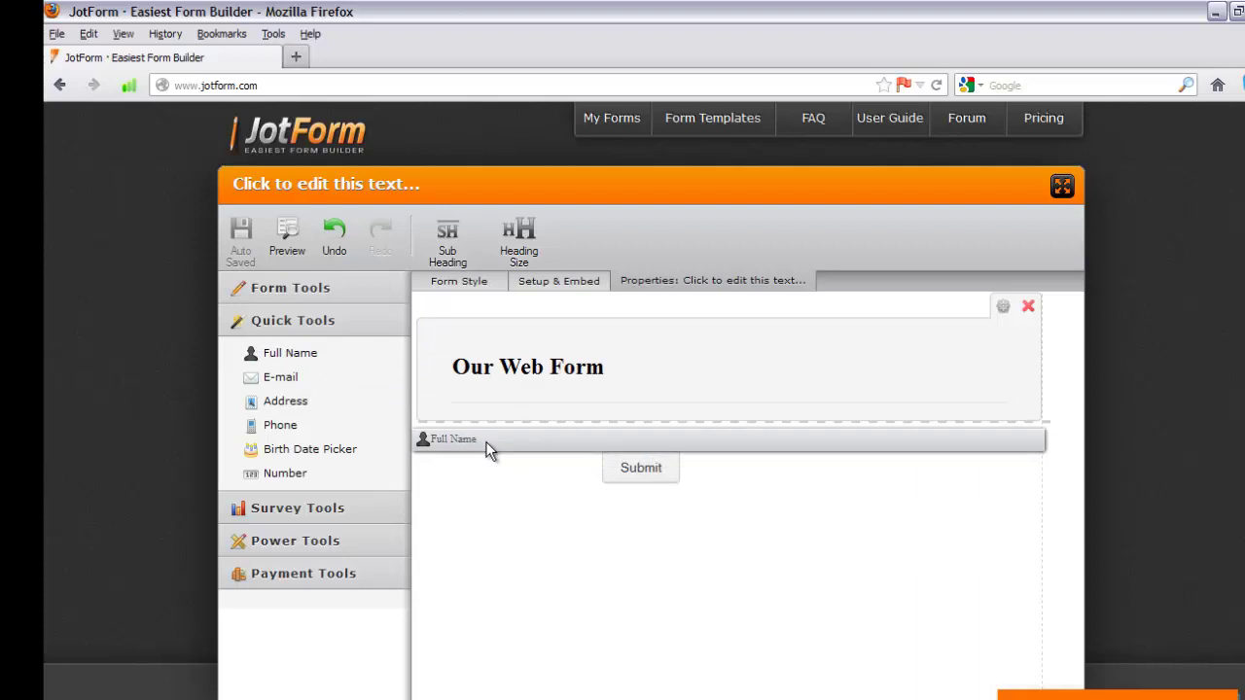
left_click_drag(489, 451, 487, 448)
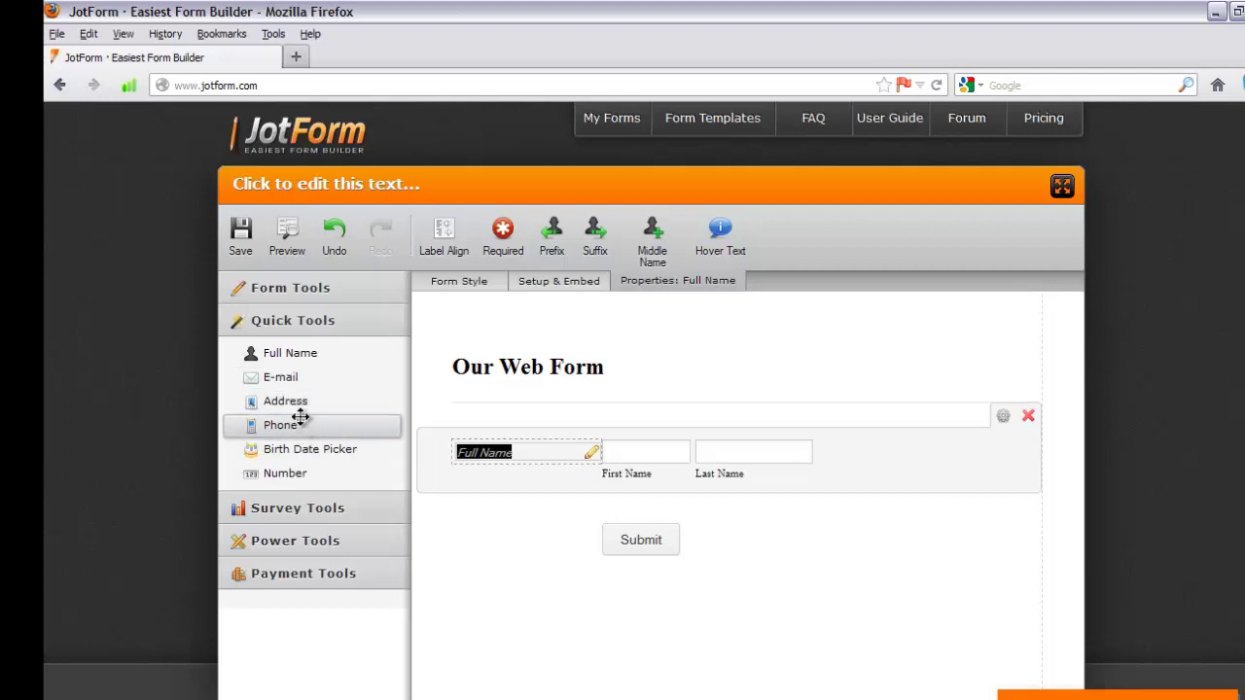
left_click_drag(285, 431, 470, 511)
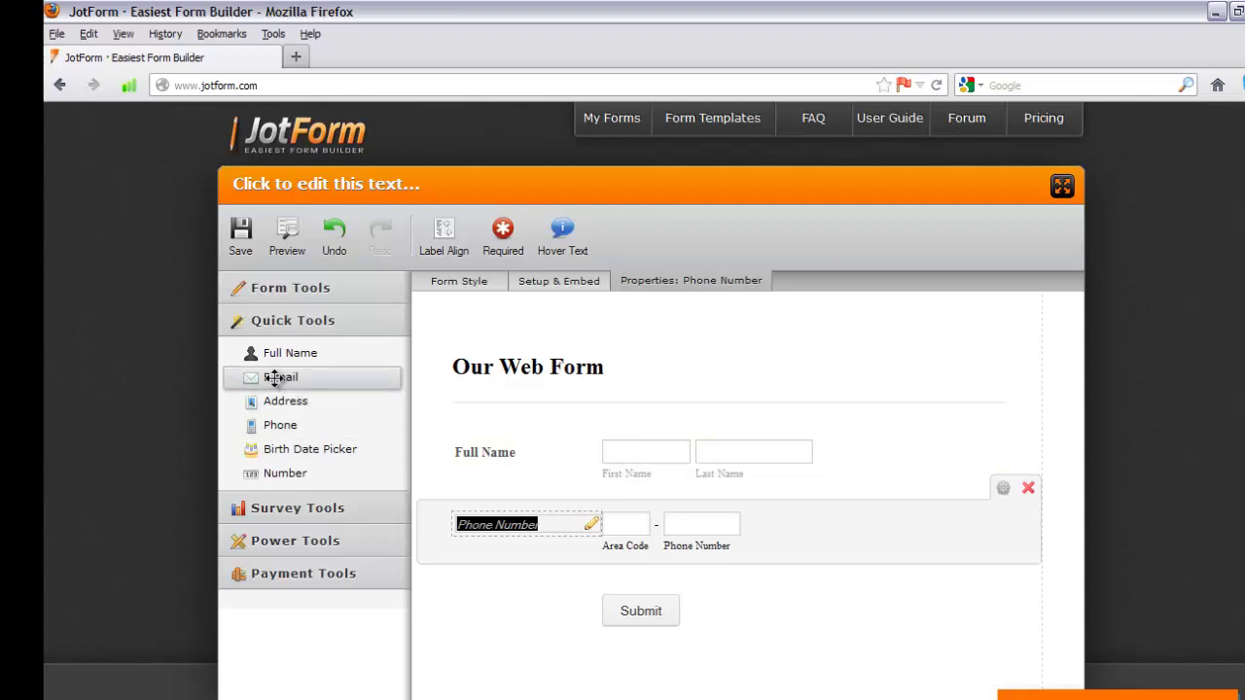
key("Return")
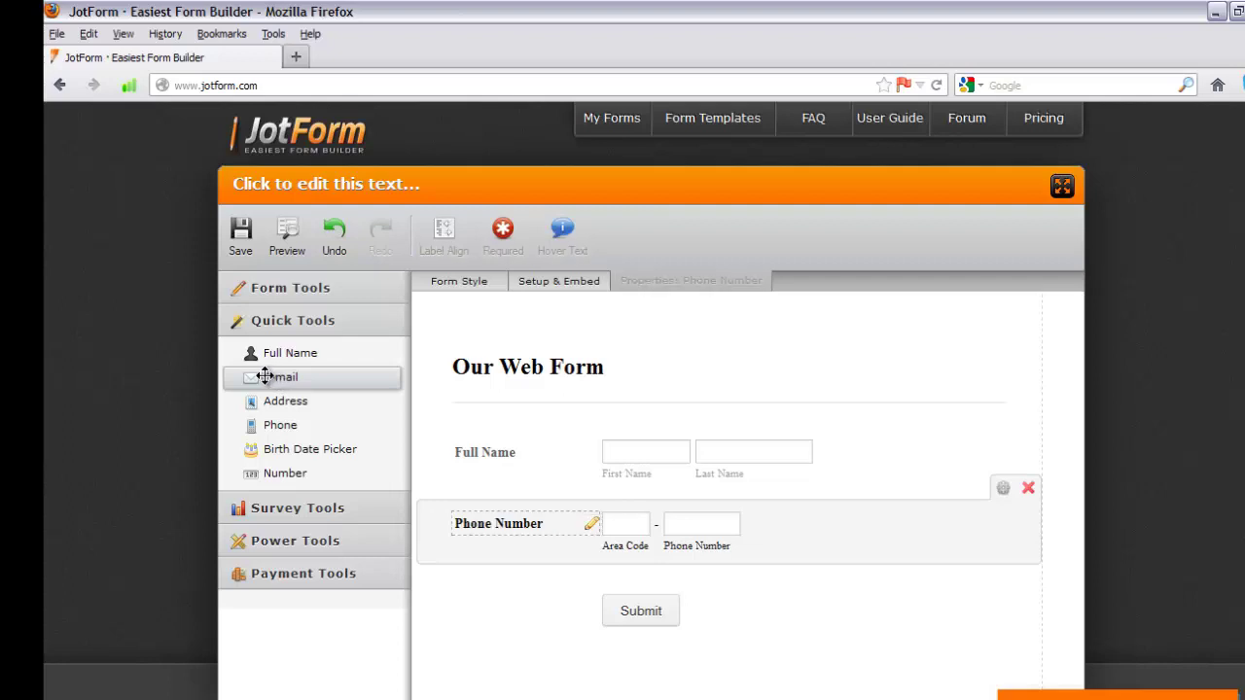
left_click_drag(270, 379, 531, 583)
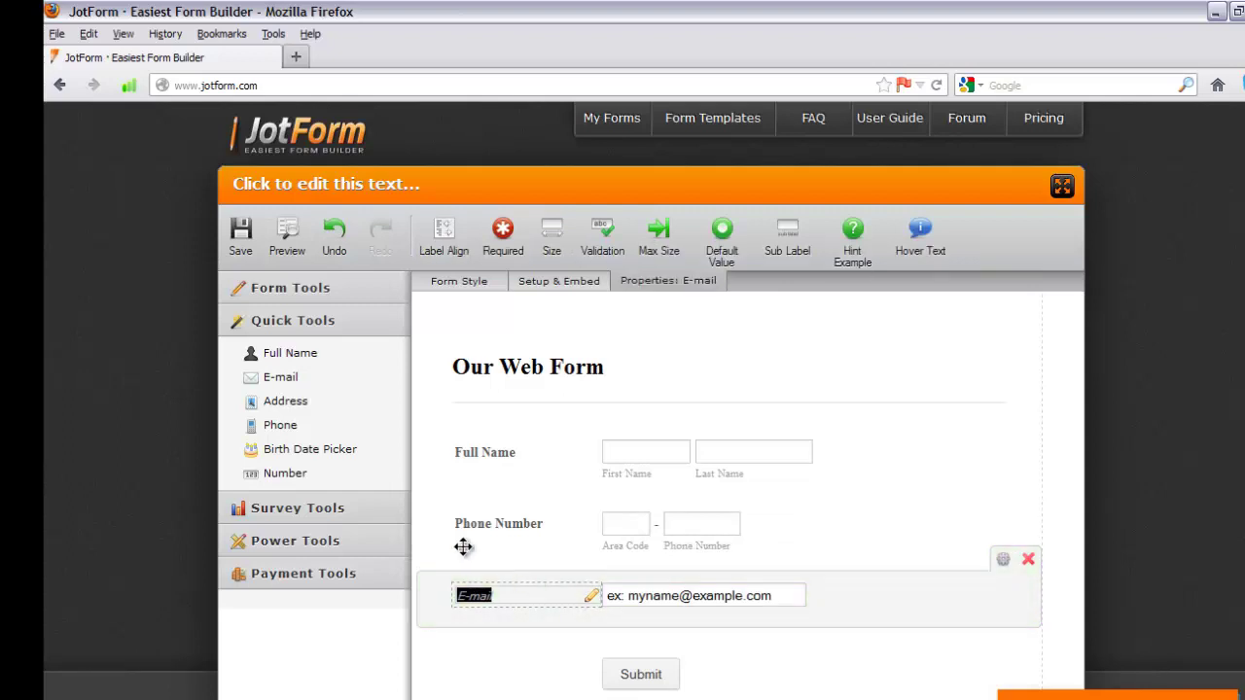
Step: Add a text area below the E-mail field and label it "Message"
left_click(264, 289)
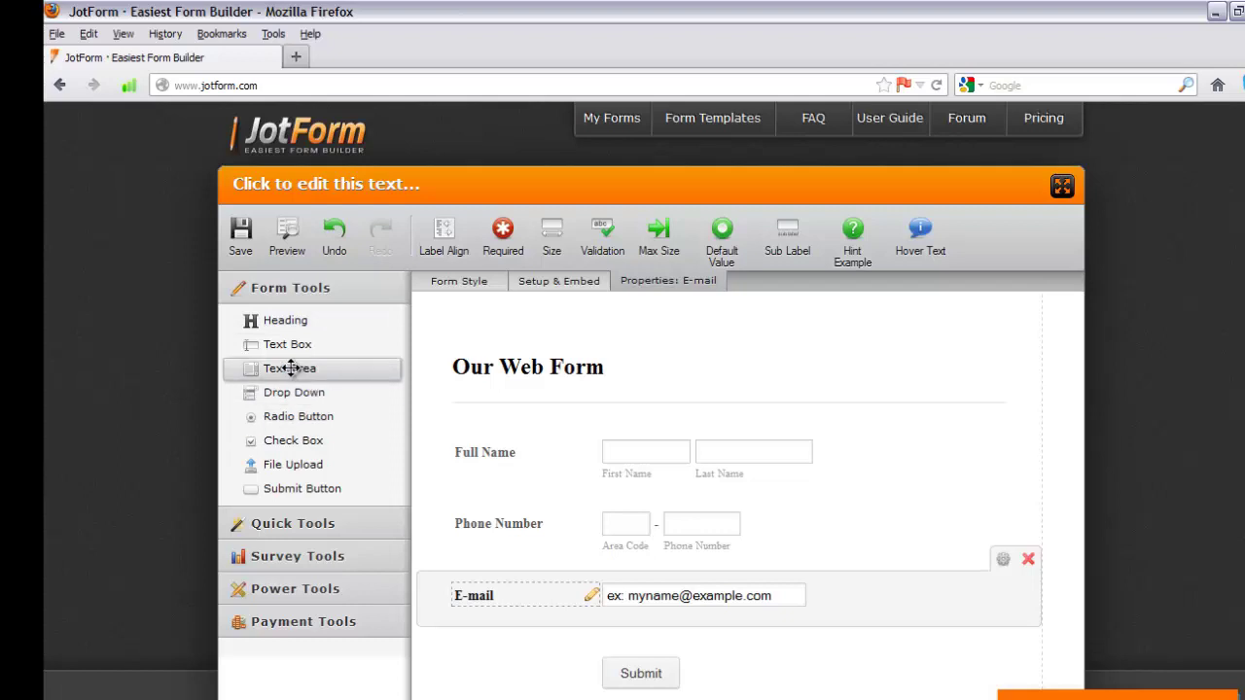
left_click_drag(290, 368, 526, 632)
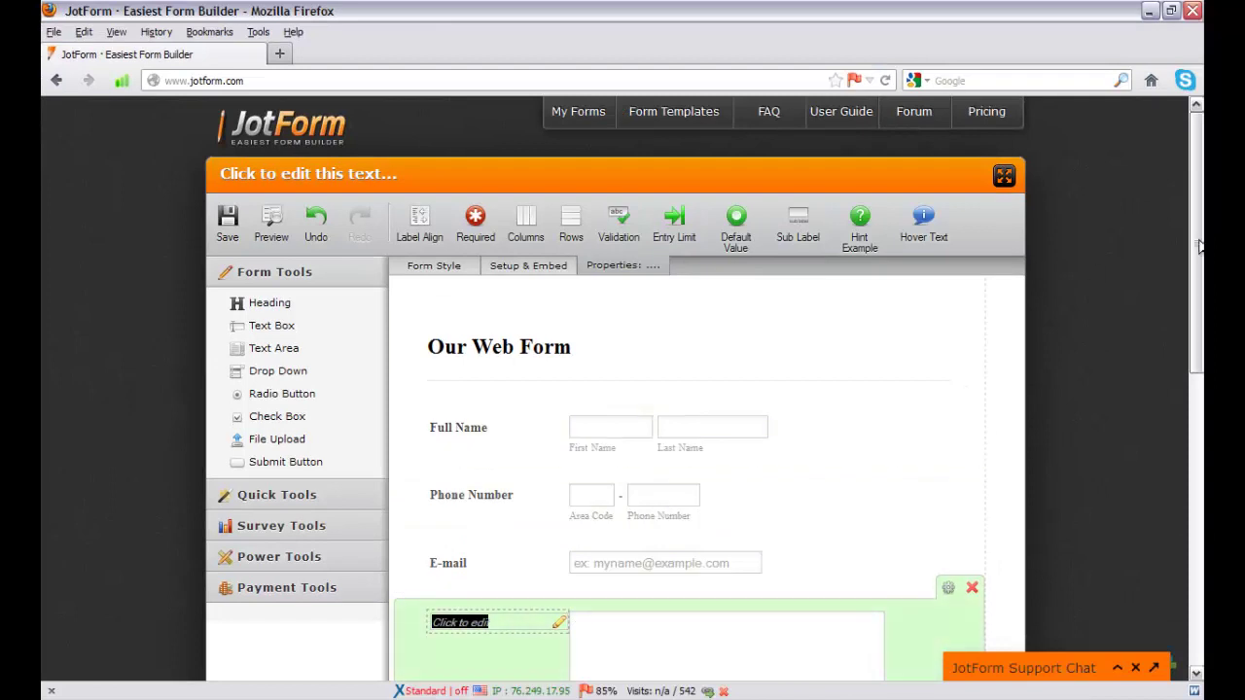
left_click_drag(1199, 248, 1199, 285)
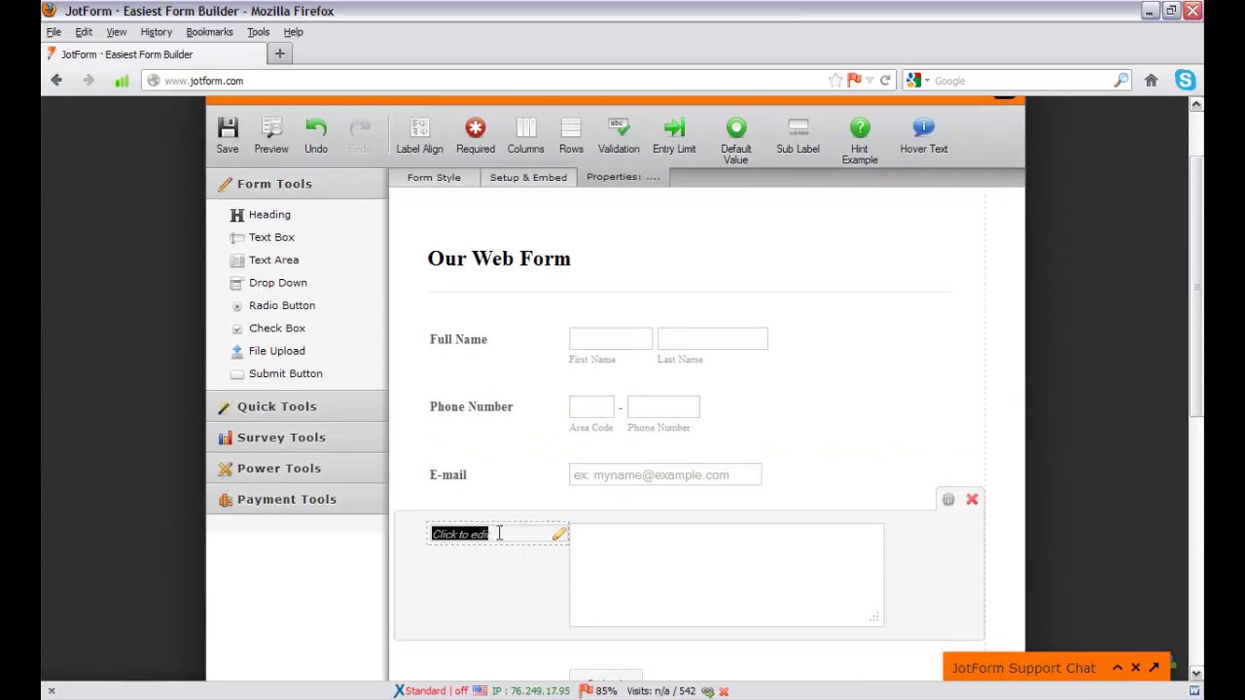
type("Message")
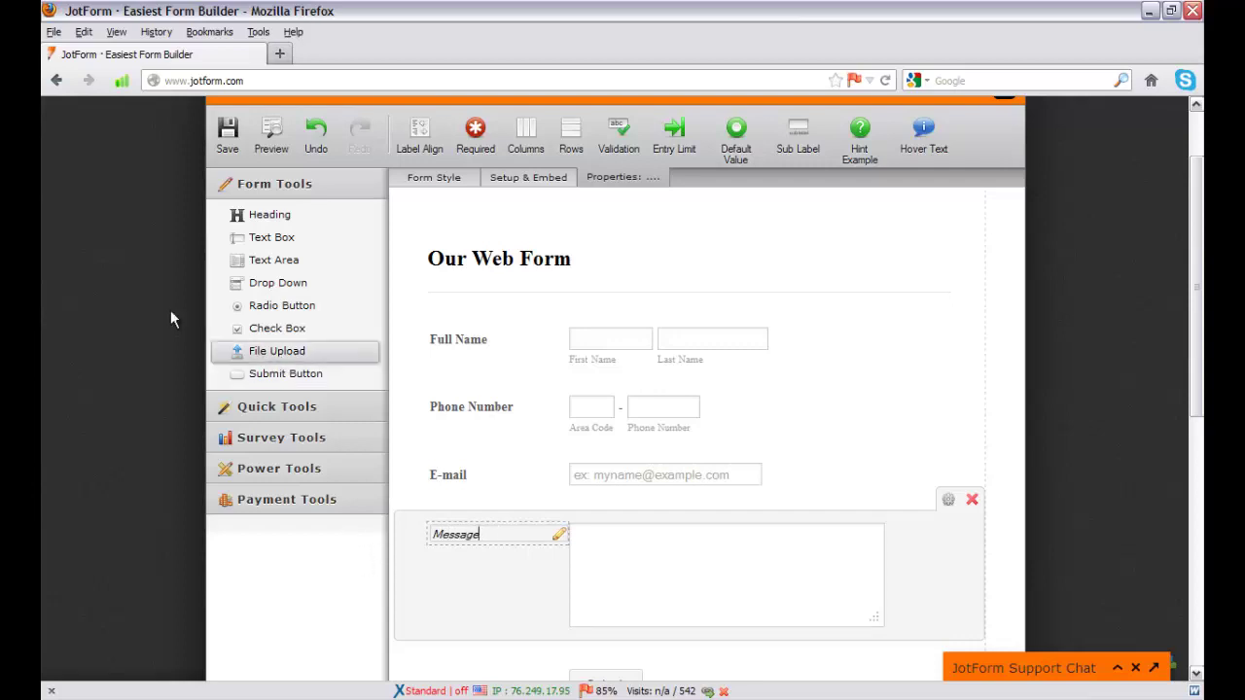
left_click(115, 229)
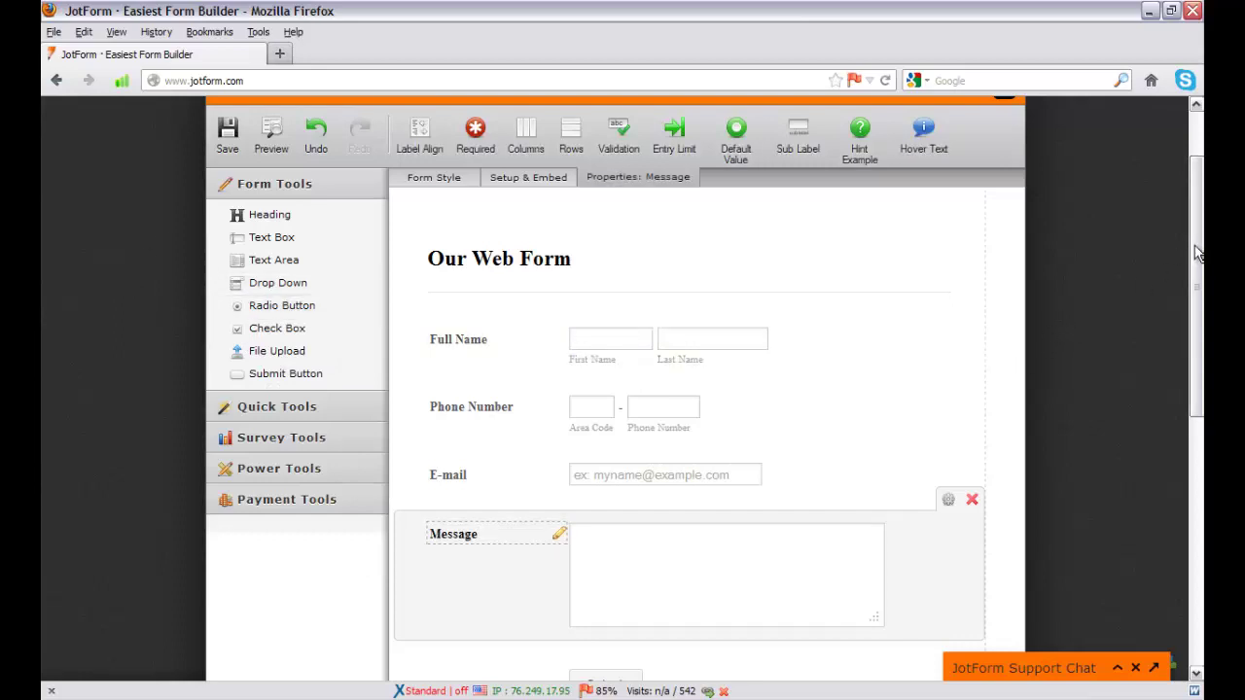
Step: Open the E-mail field's properties and set Required to Yes
scroll(1196, 264, "down", 1)
scroll(1198, 270, "up", 1)
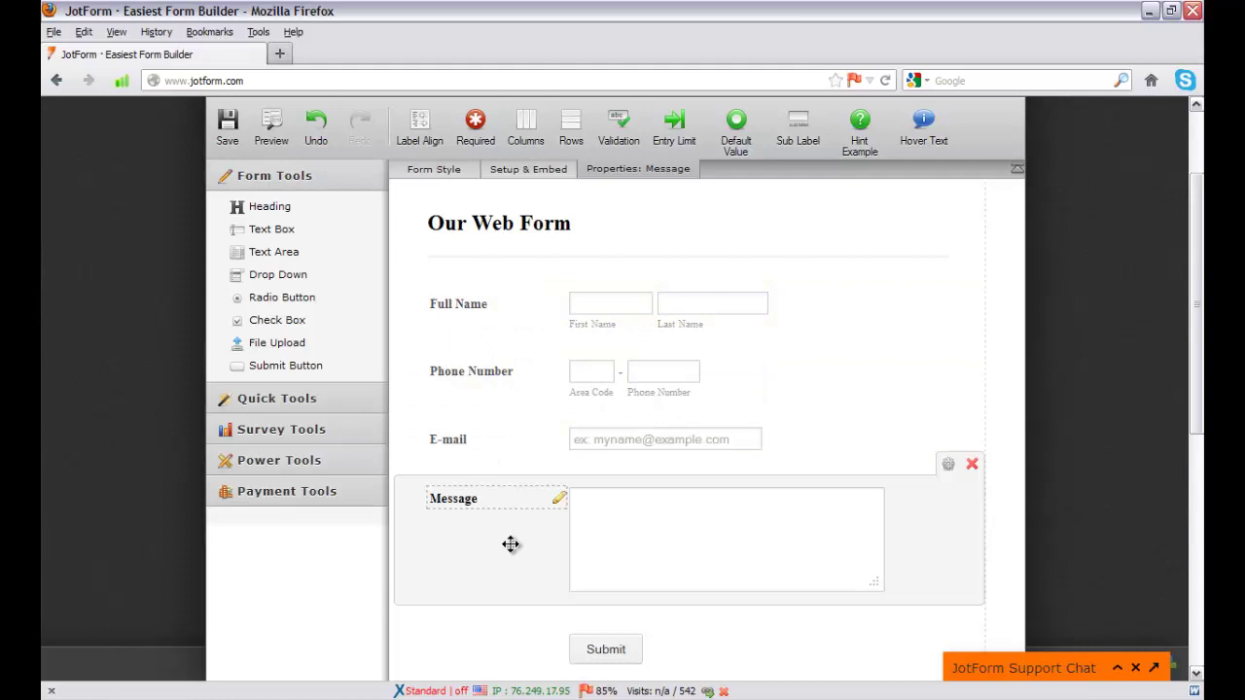
left_click(540, 438)
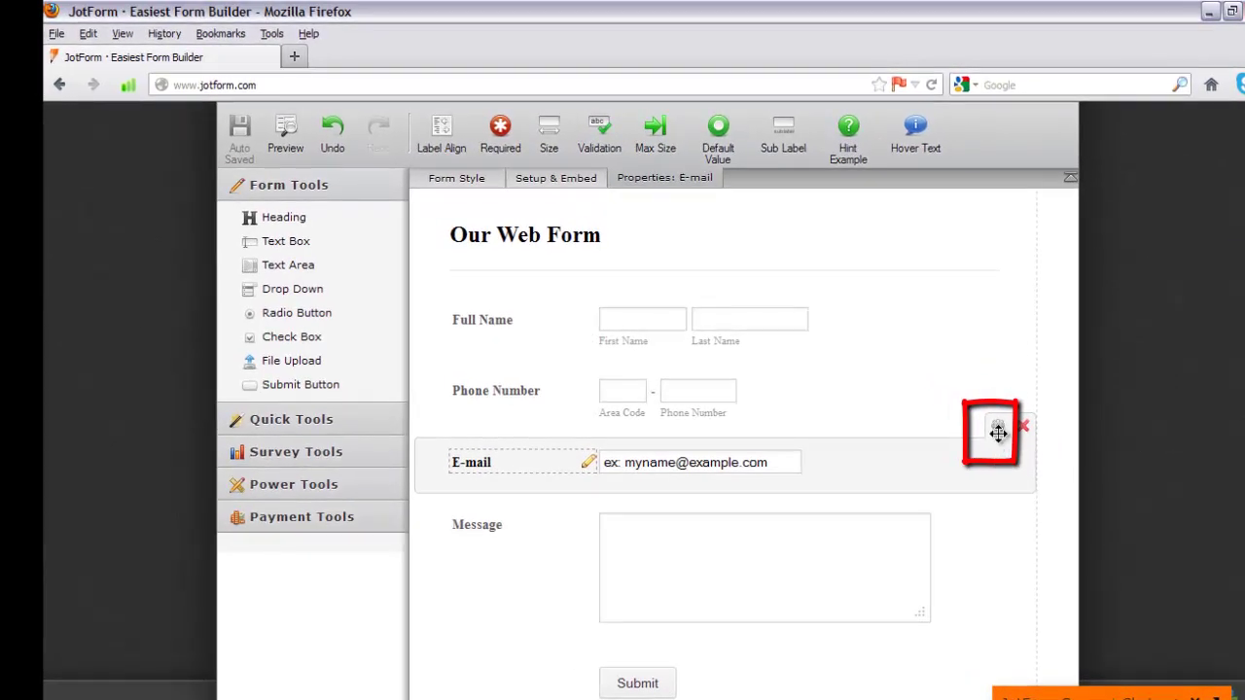
left_click(996, 427)
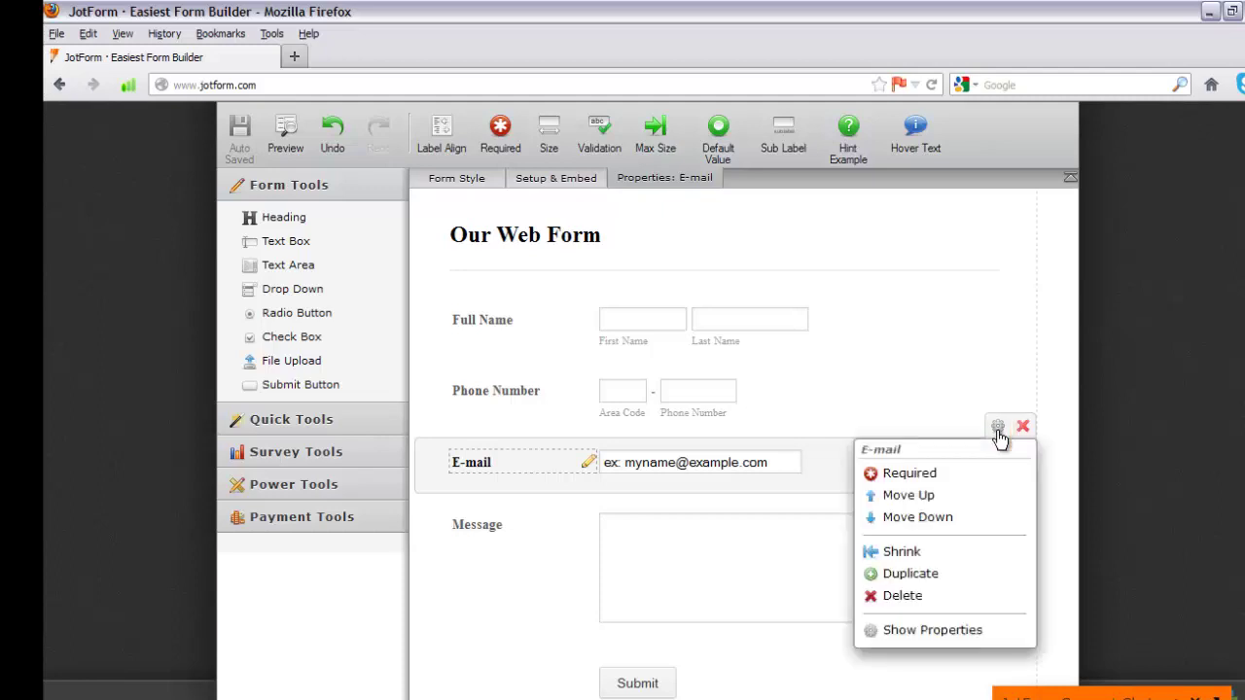
left_click(955, 630)
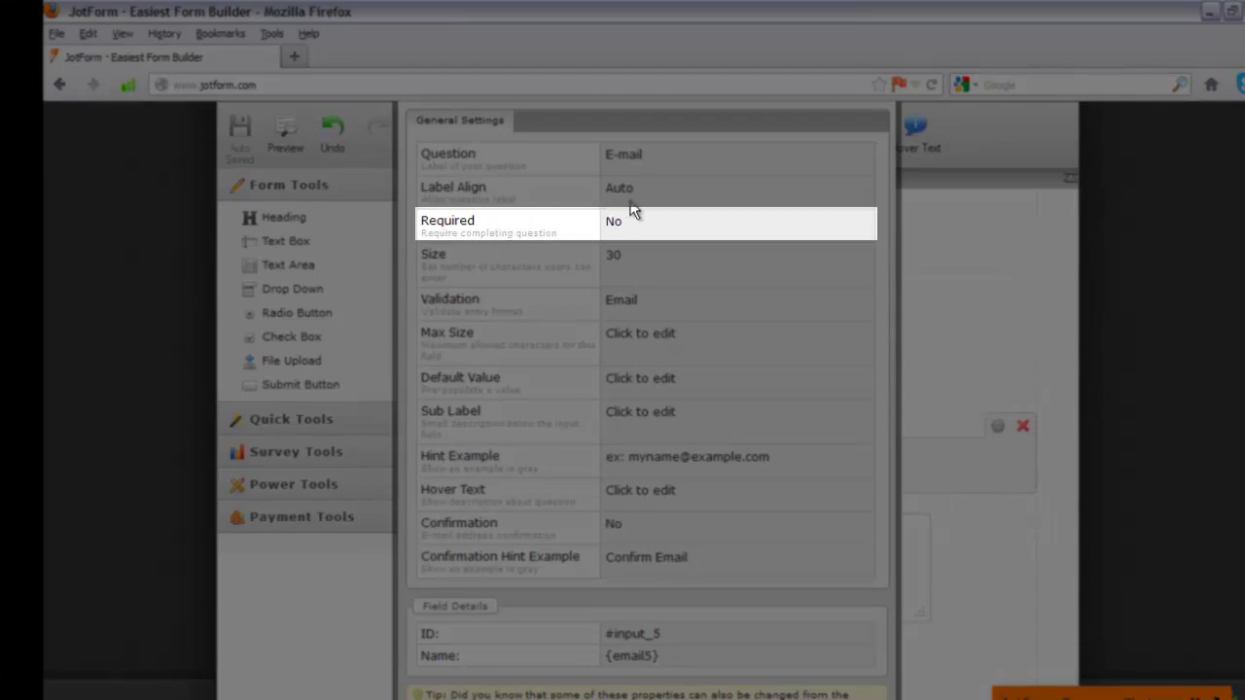
left_click(620, 222)
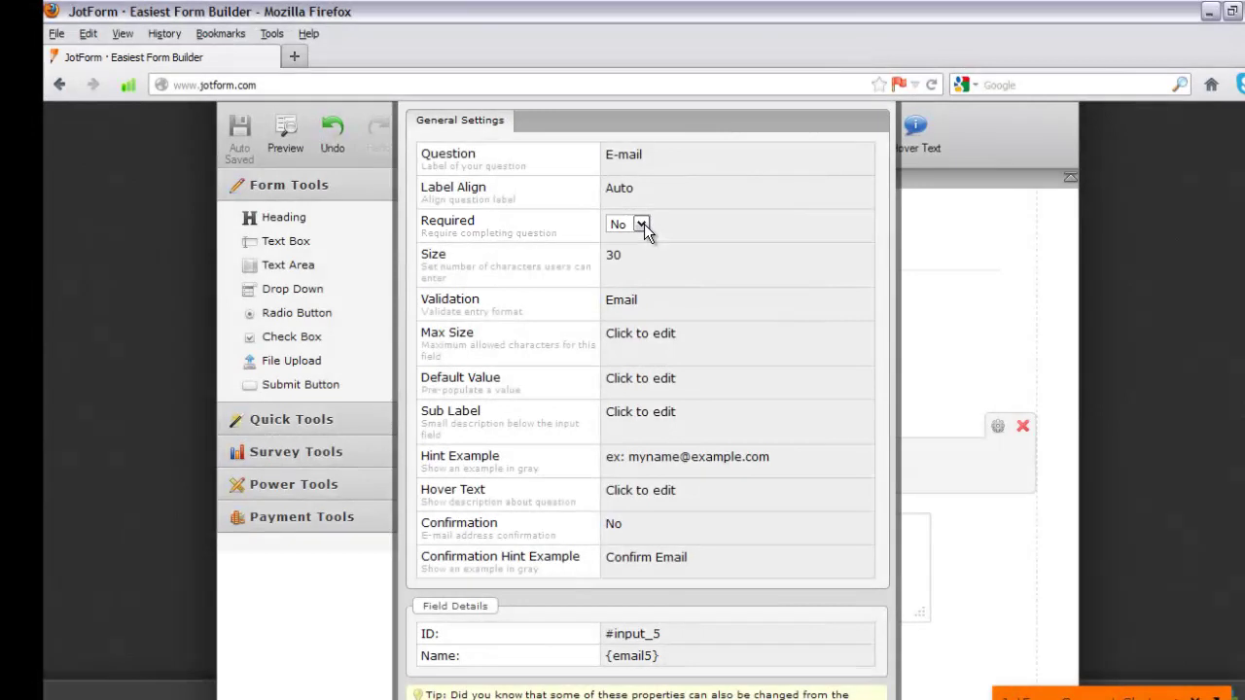
left_click(642, 224)
left_click(622, 257)
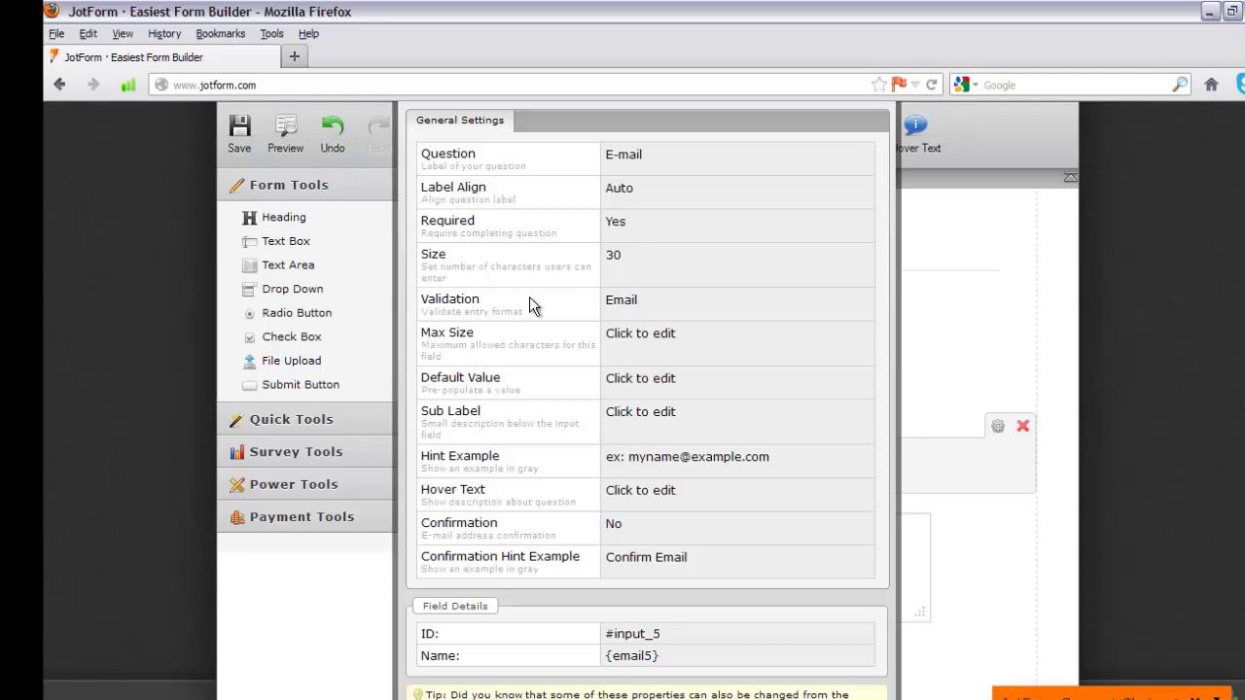
Step: Review the E-mail field's validation setting and its remaining properties, and close the settings
left_click(629, 305)
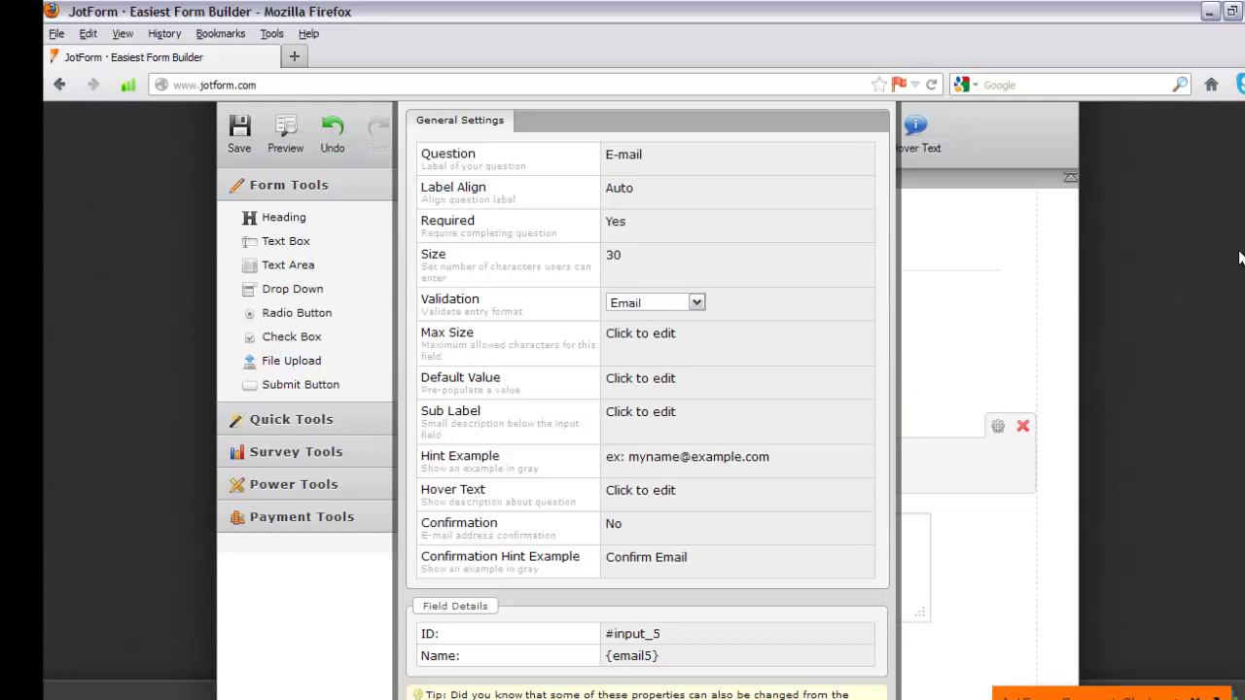
scroll(983, 356, "down", 1)
scroll(646, 389, "up", 1)
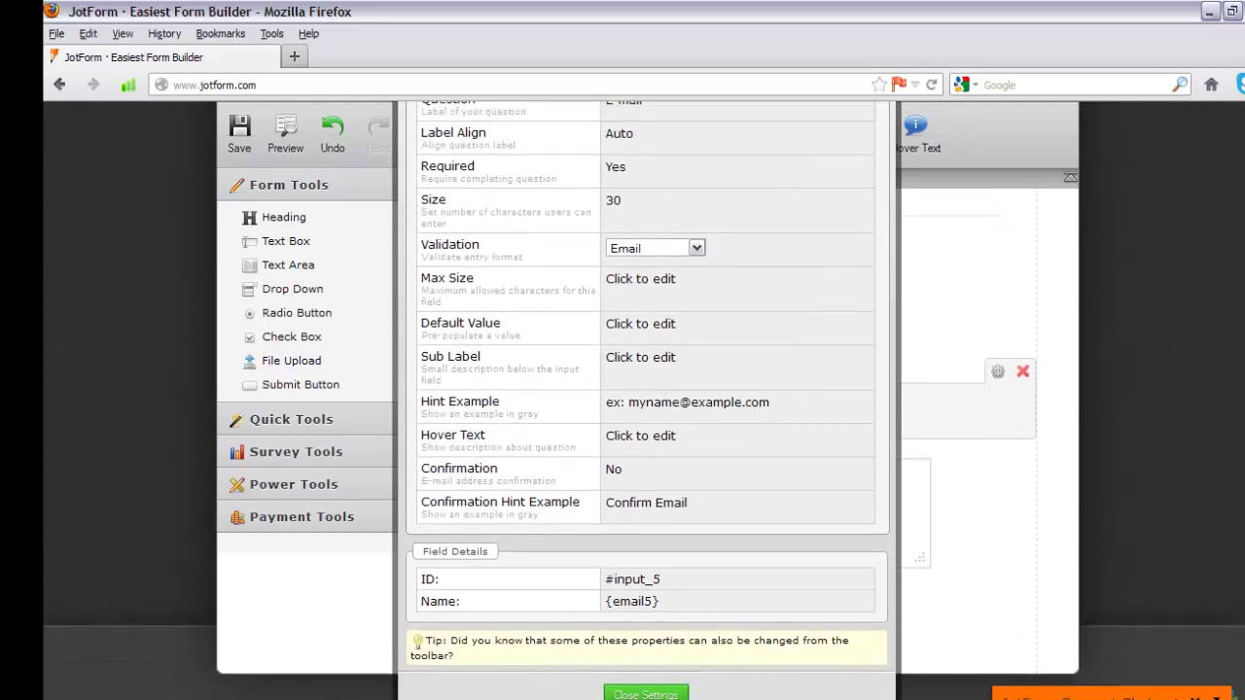
scroll(646, 389, "down", 1)
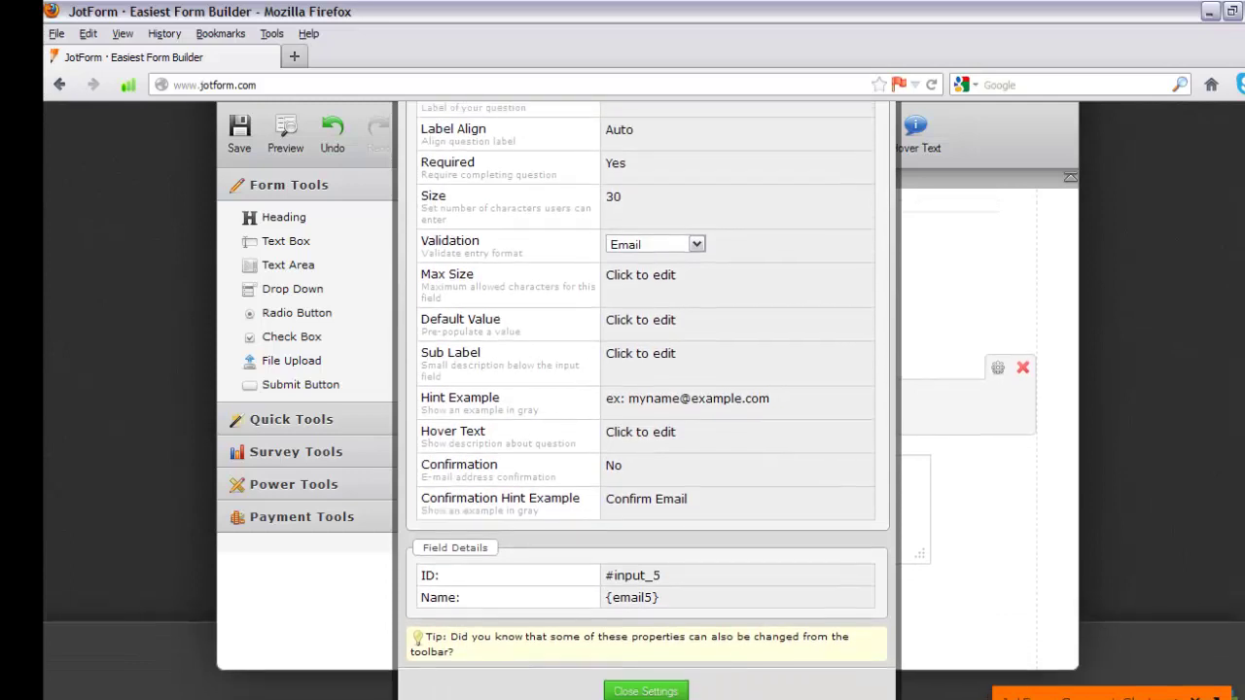
scroll(647, 388, "up", 2)
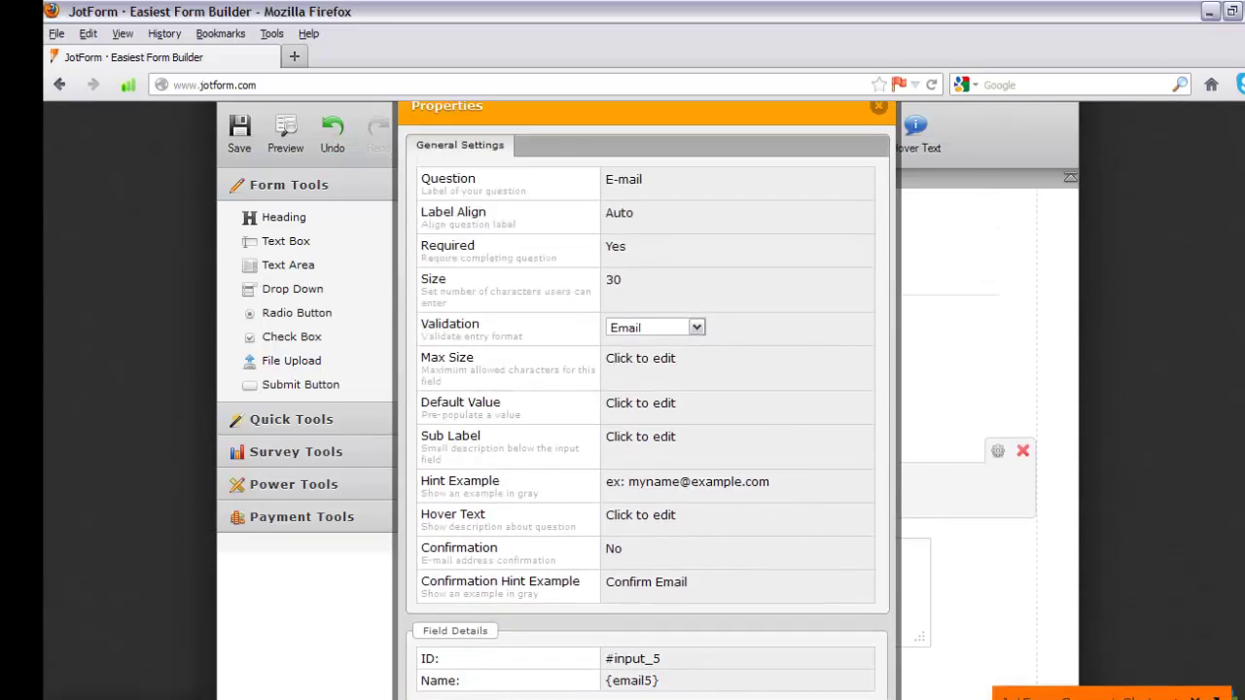
scroll(647, 389, "down", 2)
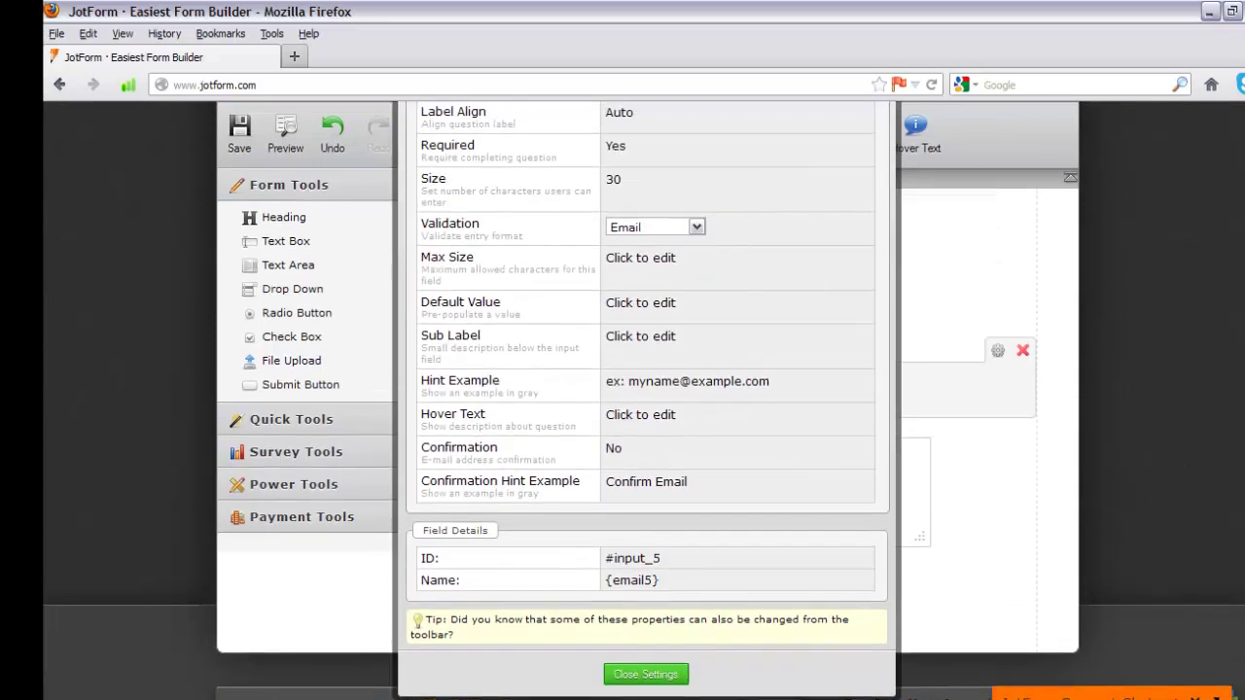
left_click(642, 675)
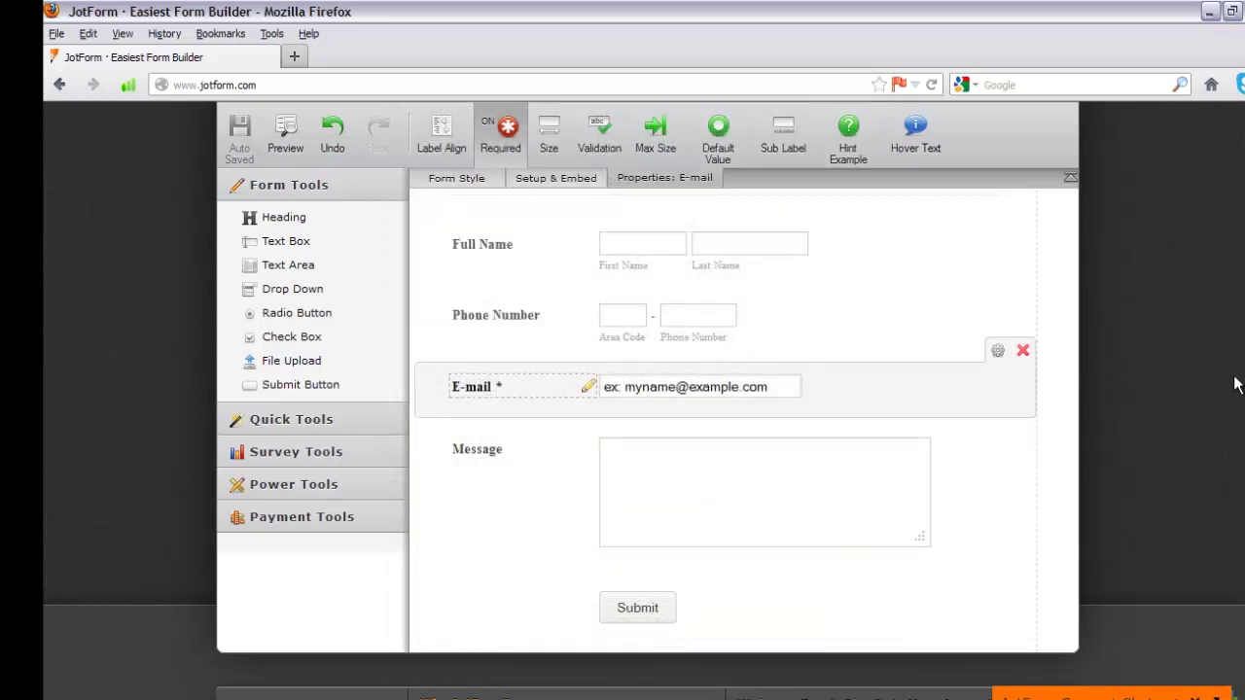
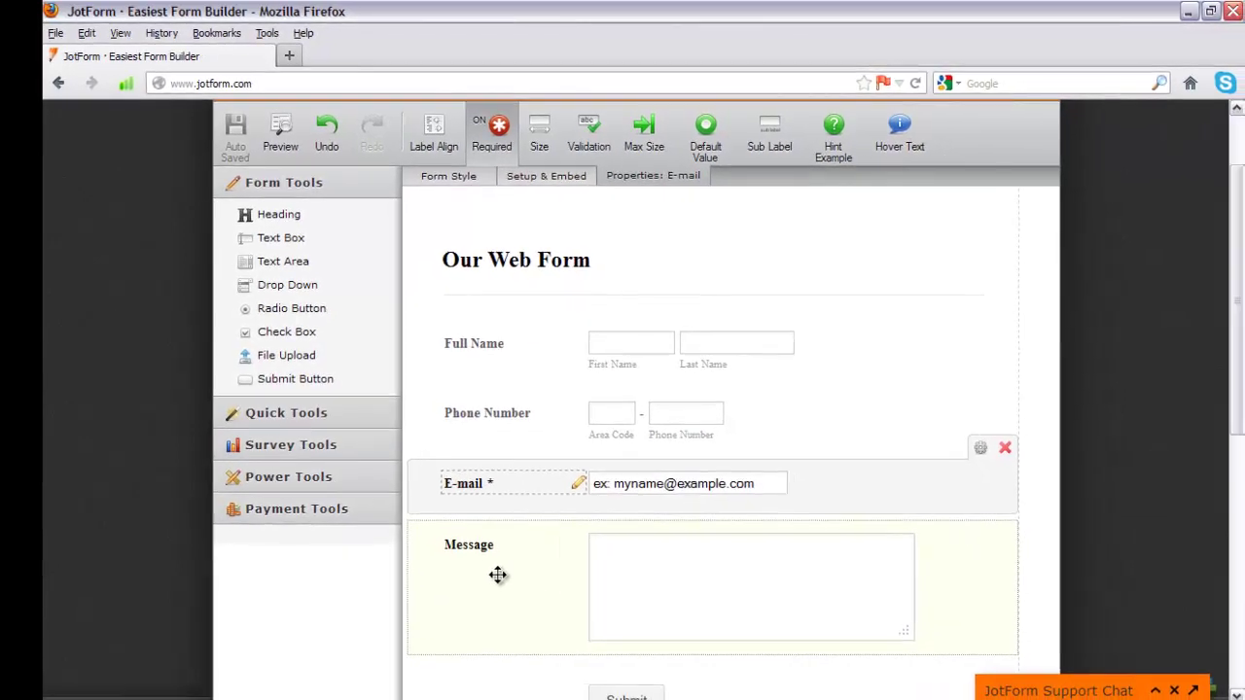
Step: Make the Message field required by setting Required to Yes in its properties, and close the settings
left_click(497, 575)
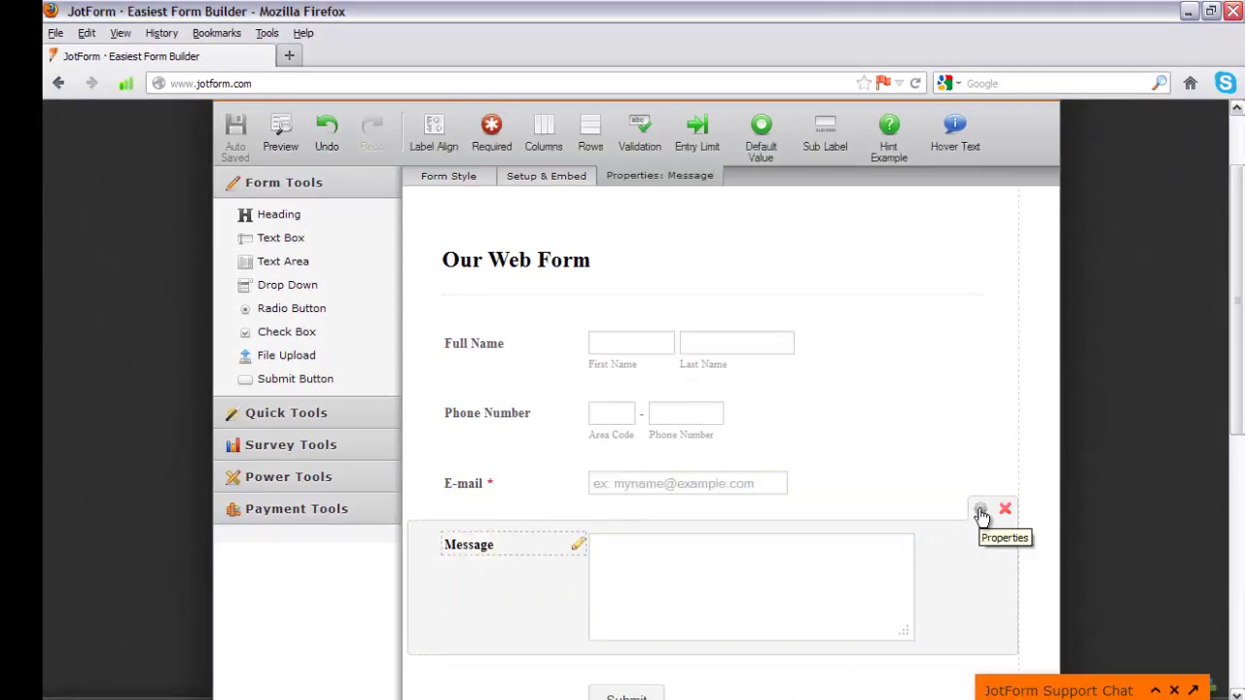
left_click(980, 513)
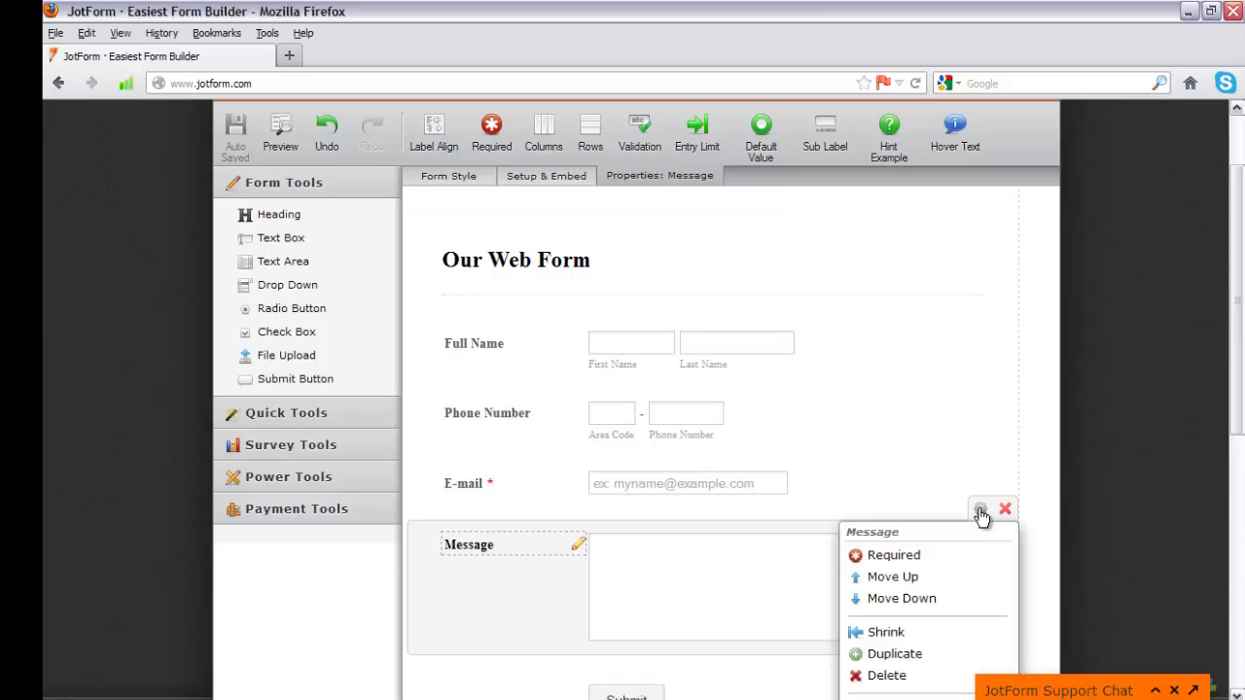
scroll(1237, 328, "down", 1)
scroll(1235, 326, "down", 2)
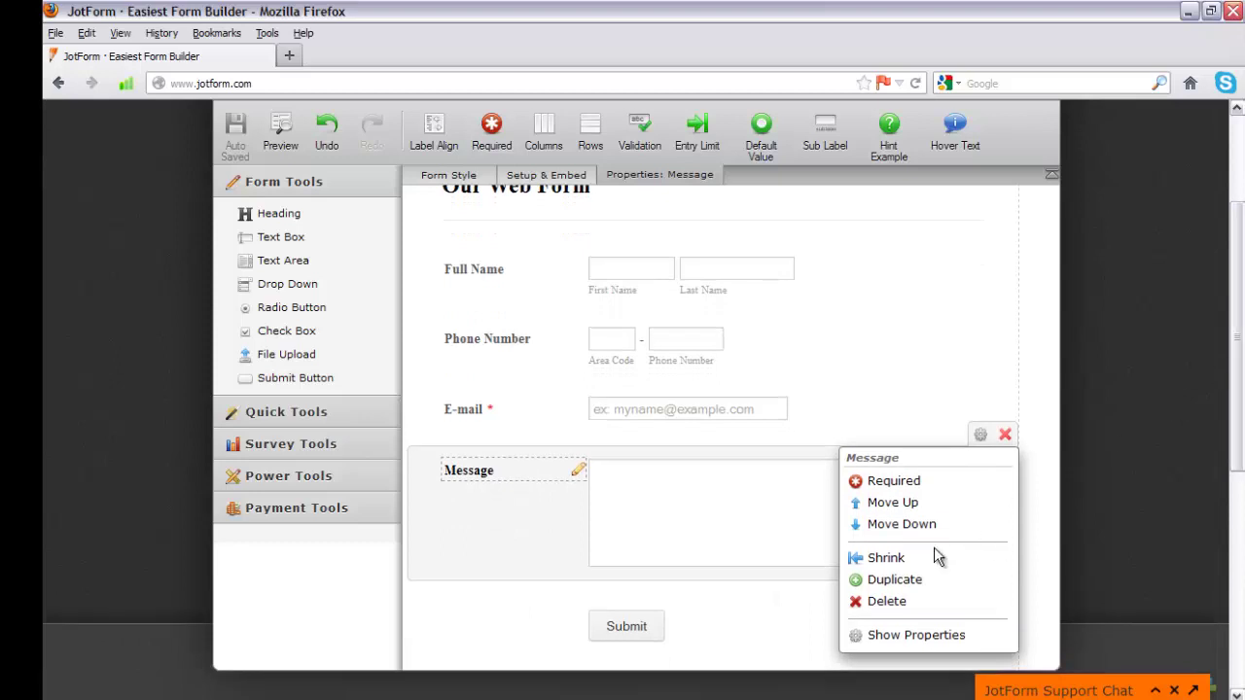
left_click(891, 636)
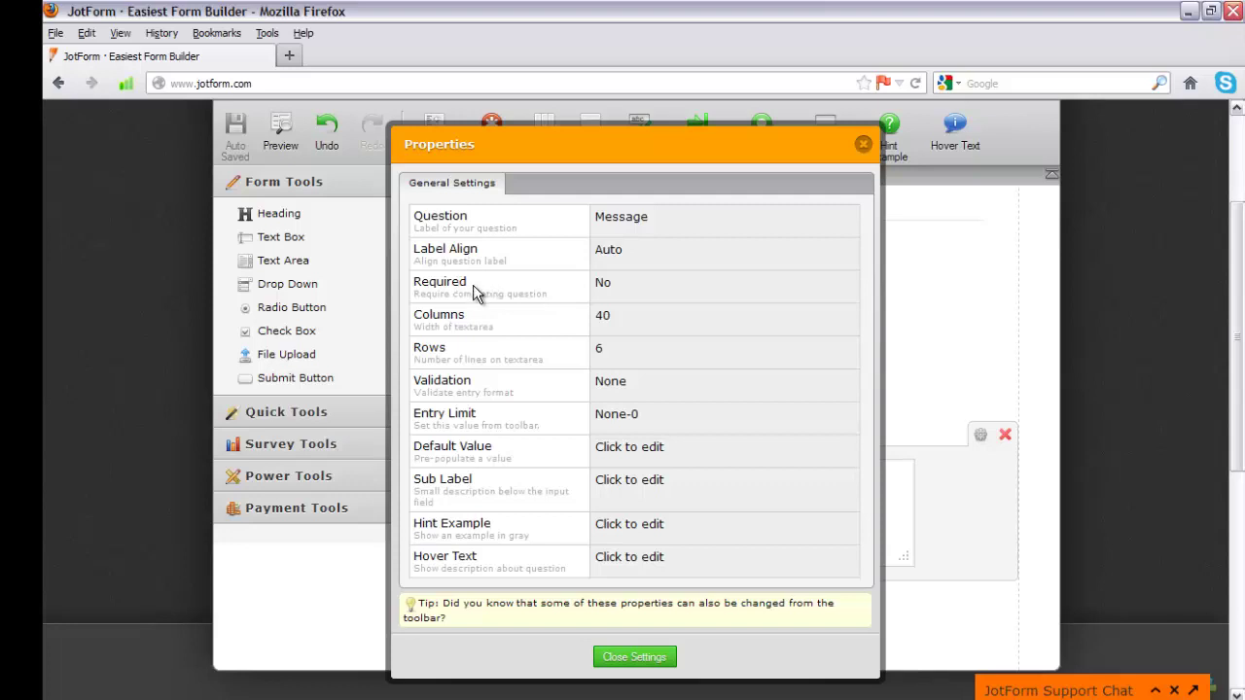
left_click(603, 287)
left_click(629, 286)
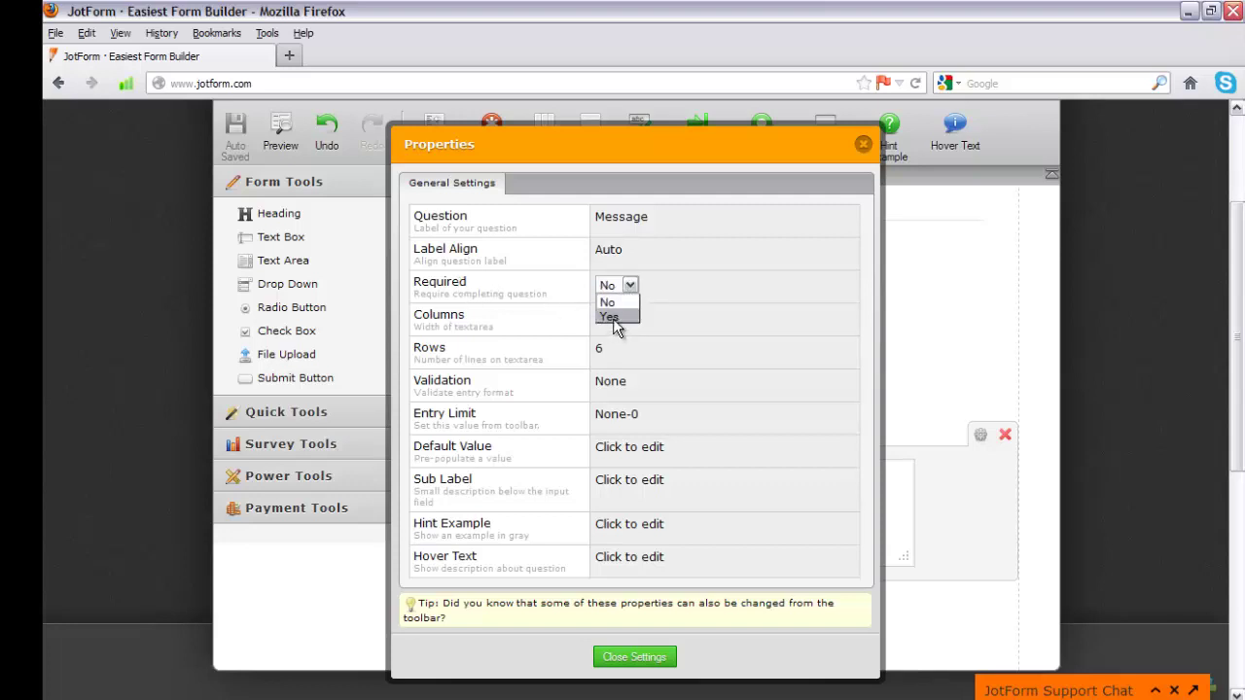
left_click(613, 317)
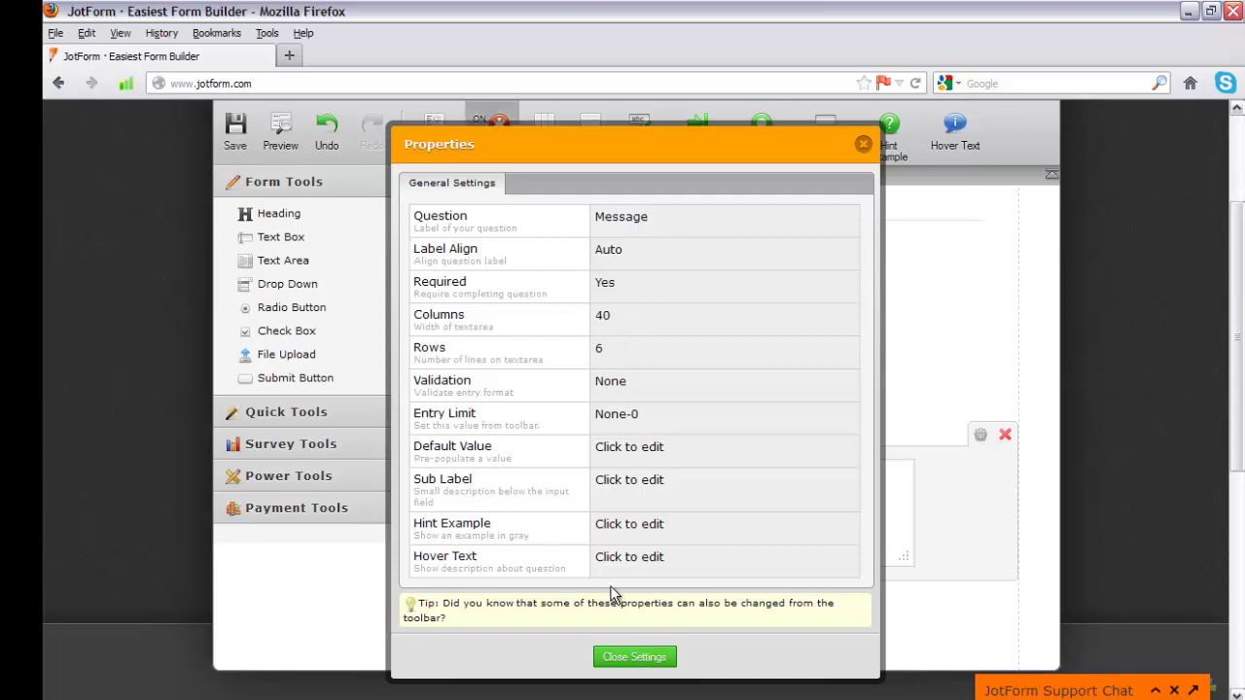
left_click(627, 659)
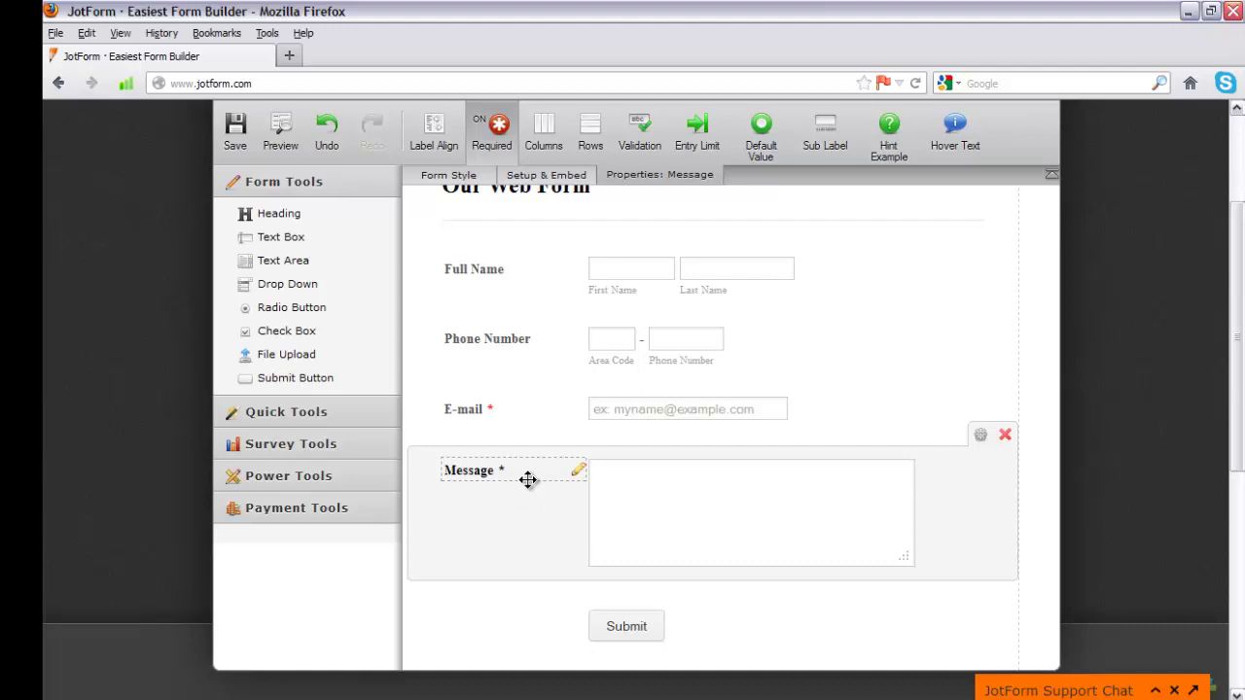
left_click(535, 263)
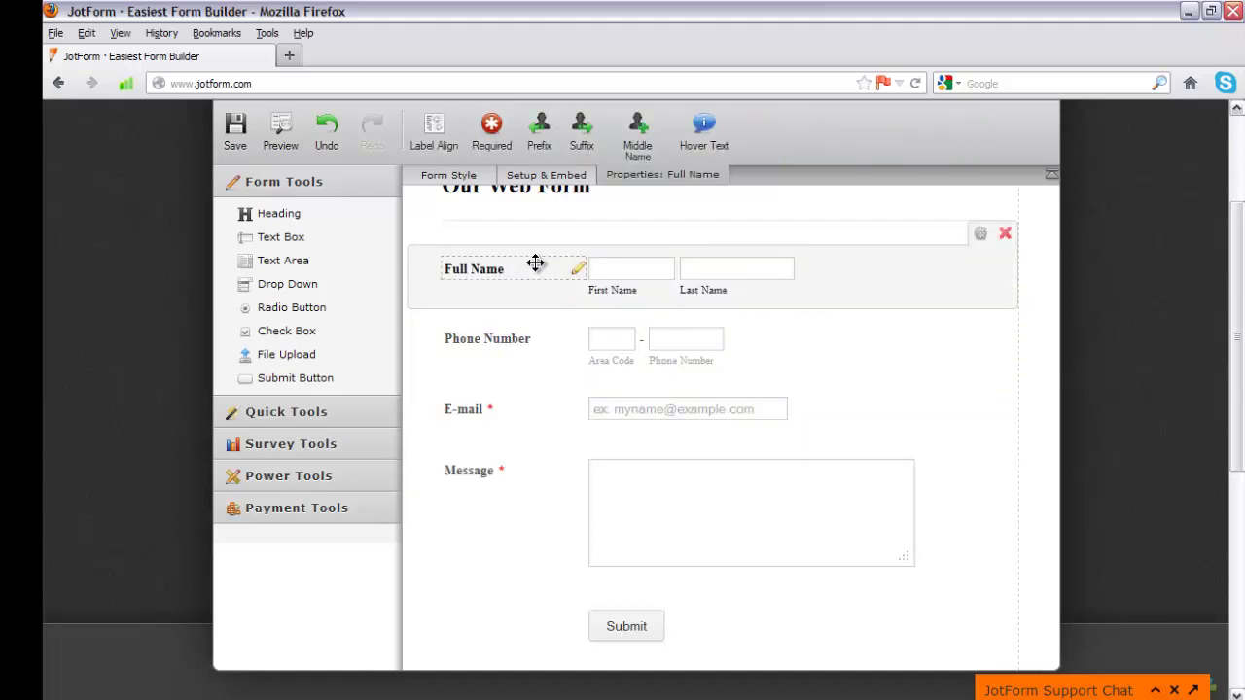
left_click(538, 403)
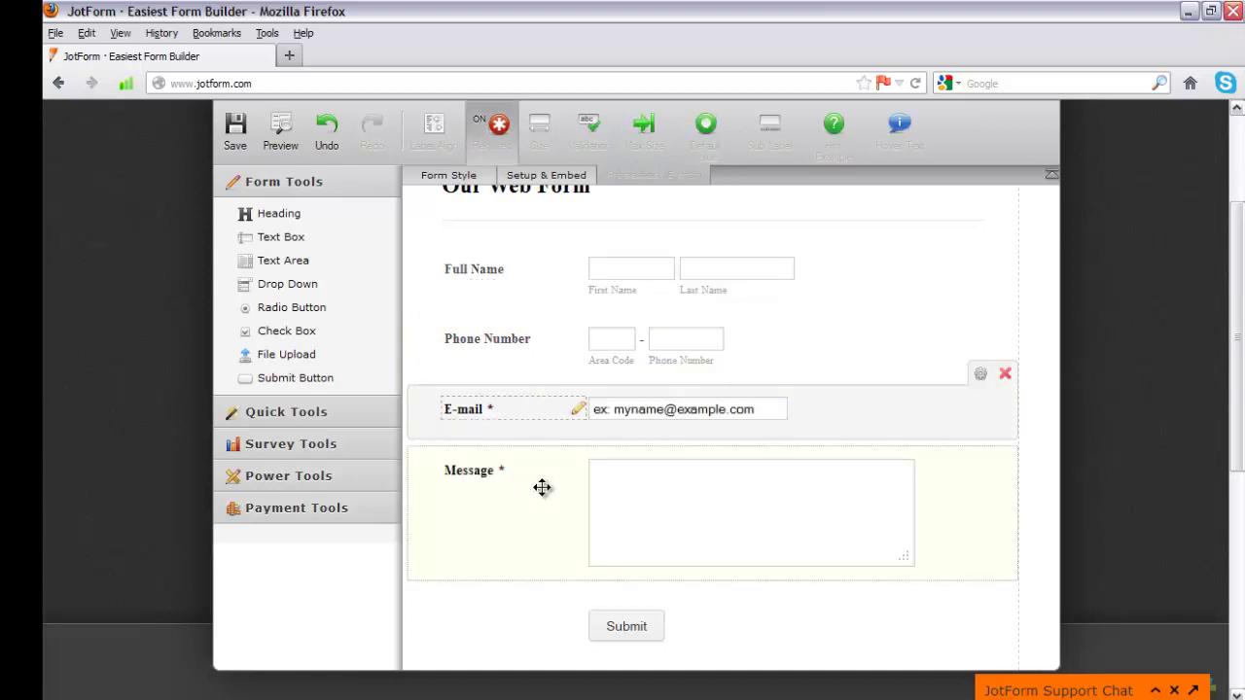
left_click(542, 485)
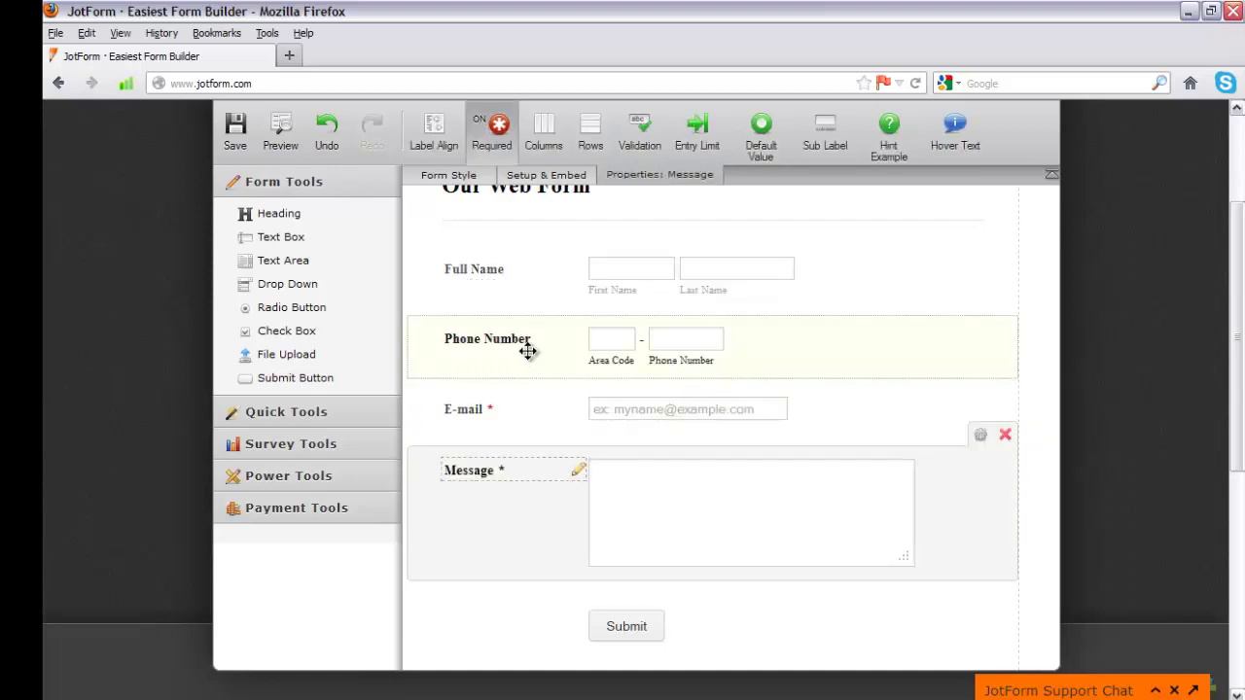
Step: Set Required to Yes in the Full Name field's properties and close the settings
left_click(517, 273)
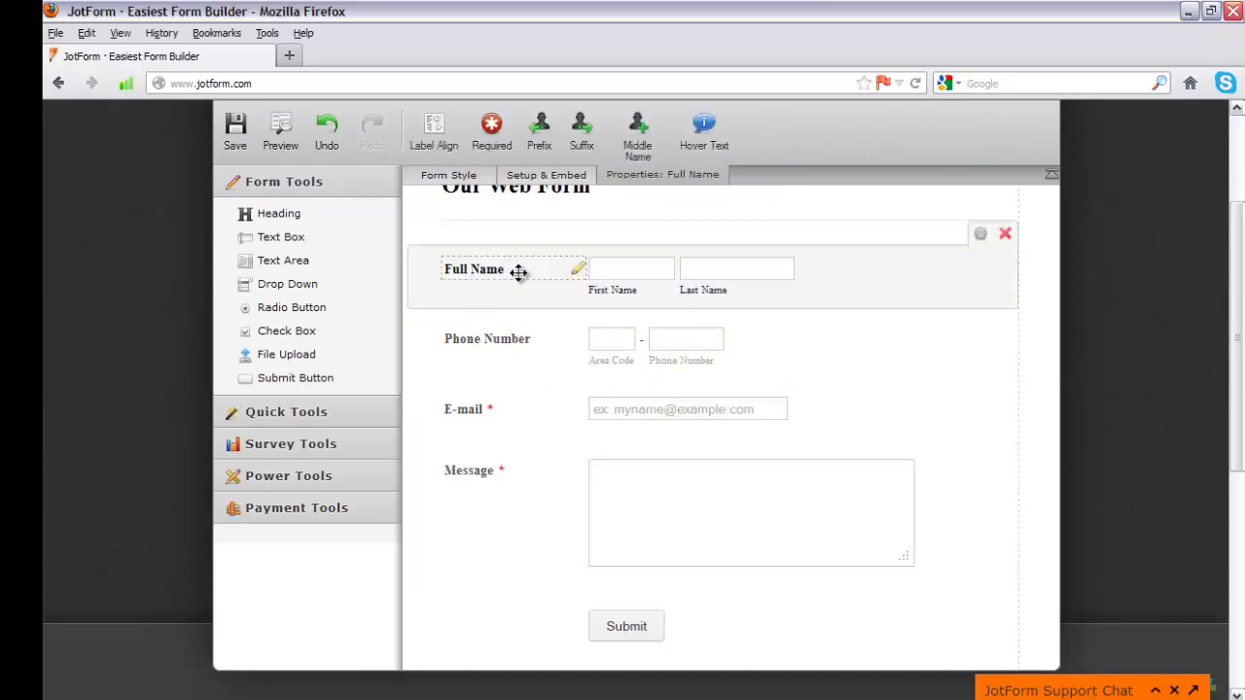
left_click(980, 236)
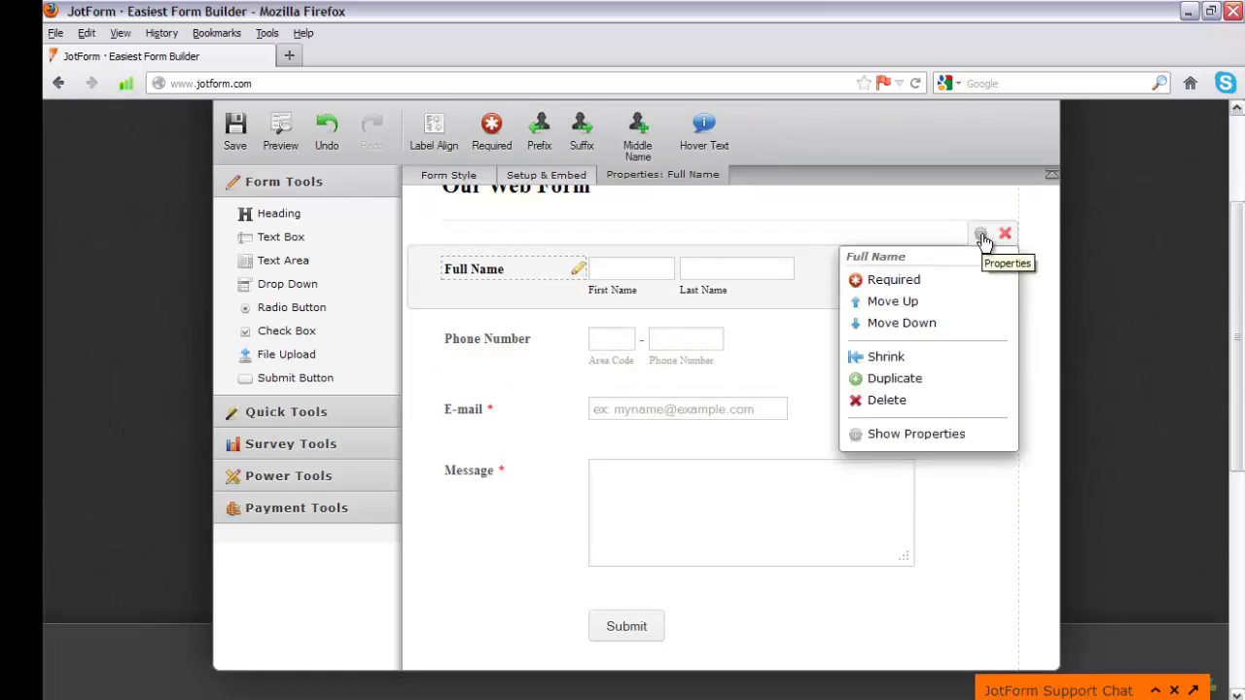
left_click(890, 434)
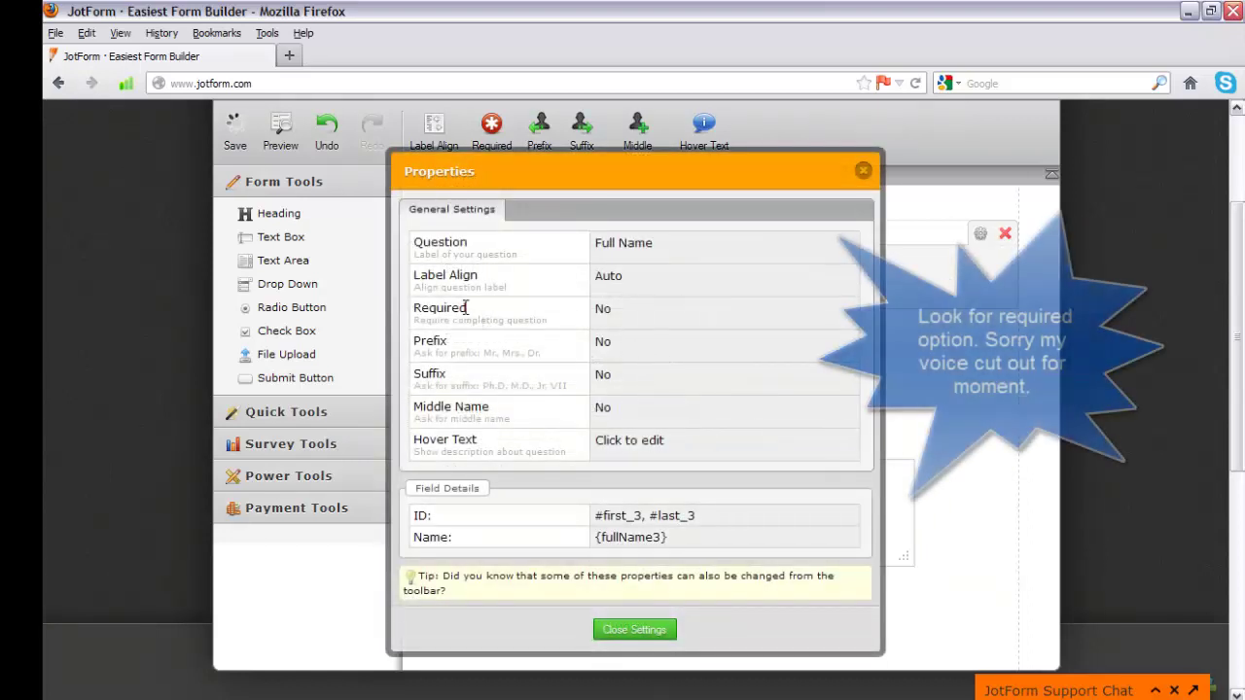
left_click(606, 315)
left_click(623, 311)
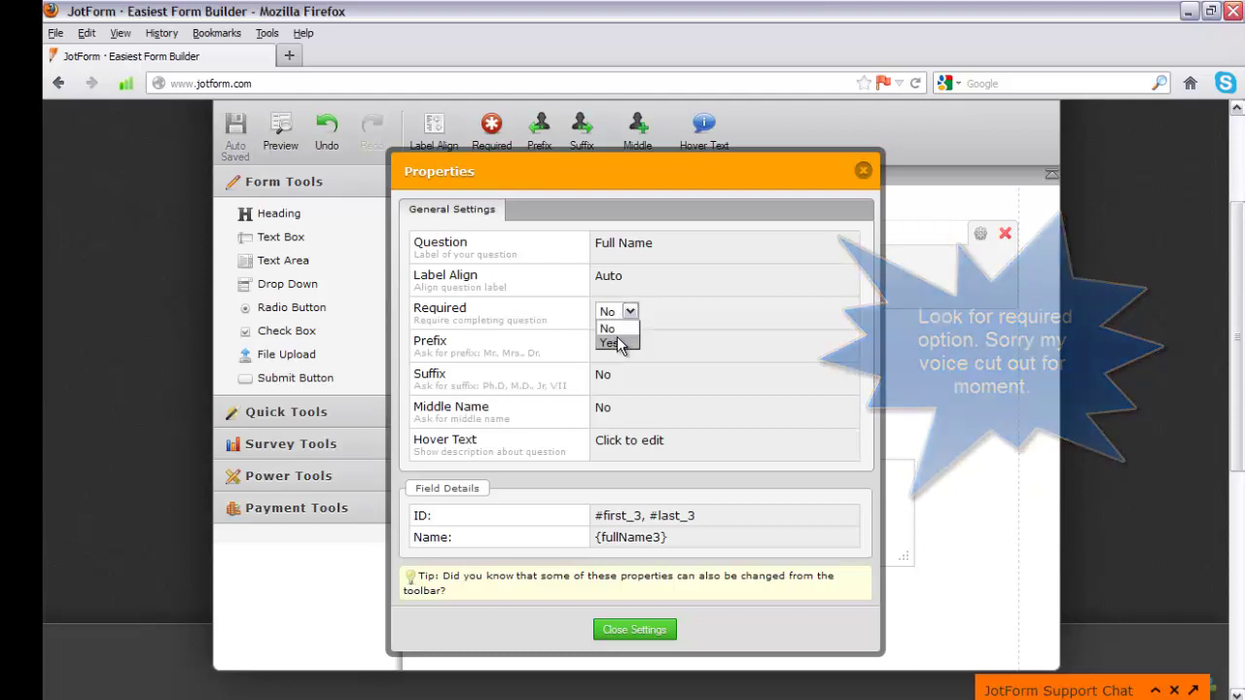
left_click(618, 345)
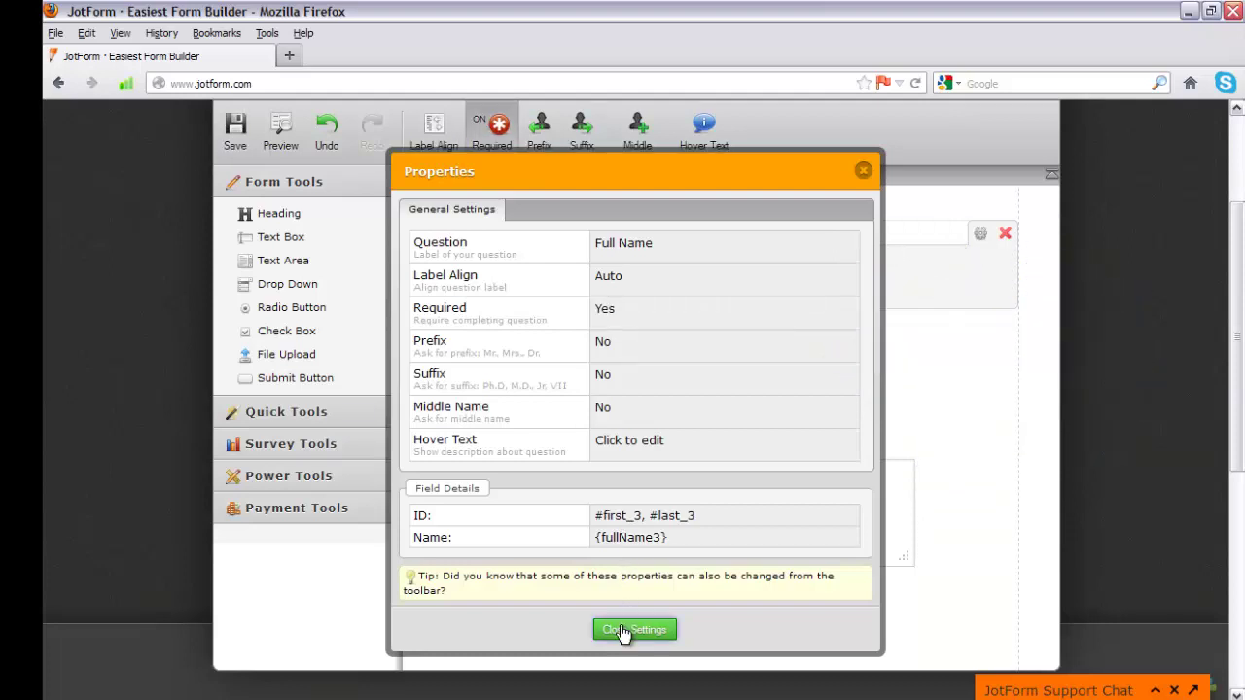
left_click(622, 633)
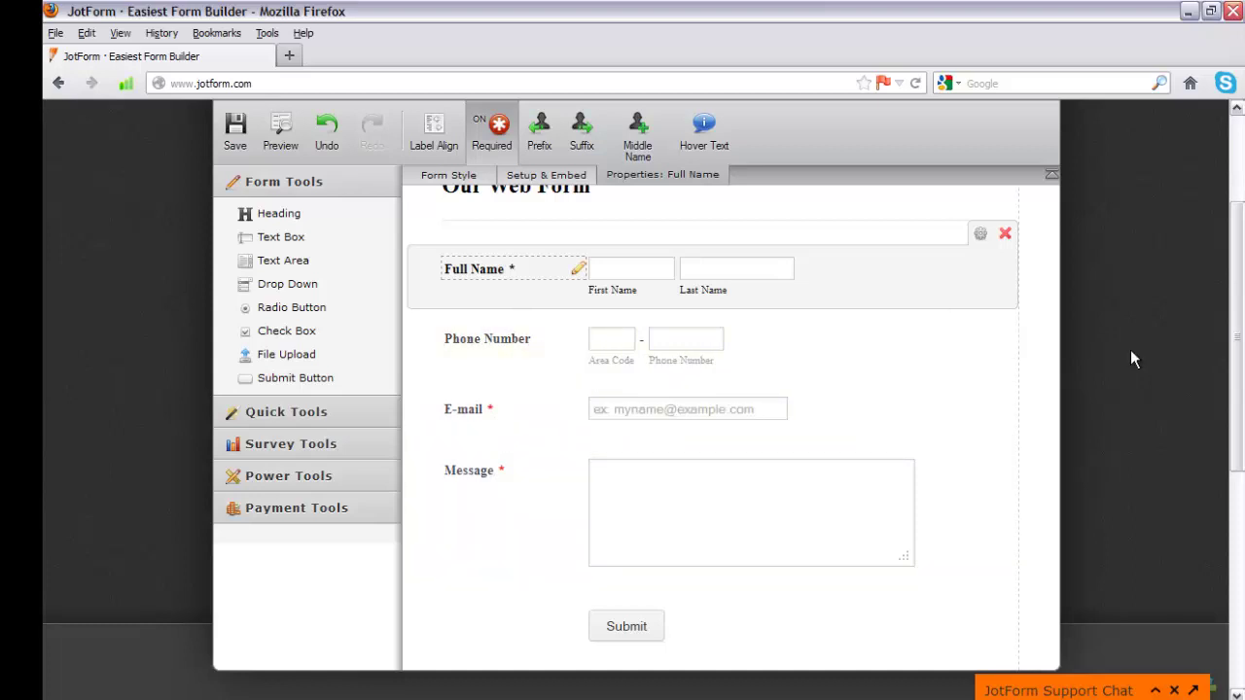
Step: Add a File Upload field between the E-mail and Message fields and label it "Upload"
left_click_drag(1240, 345, 1241, 325)
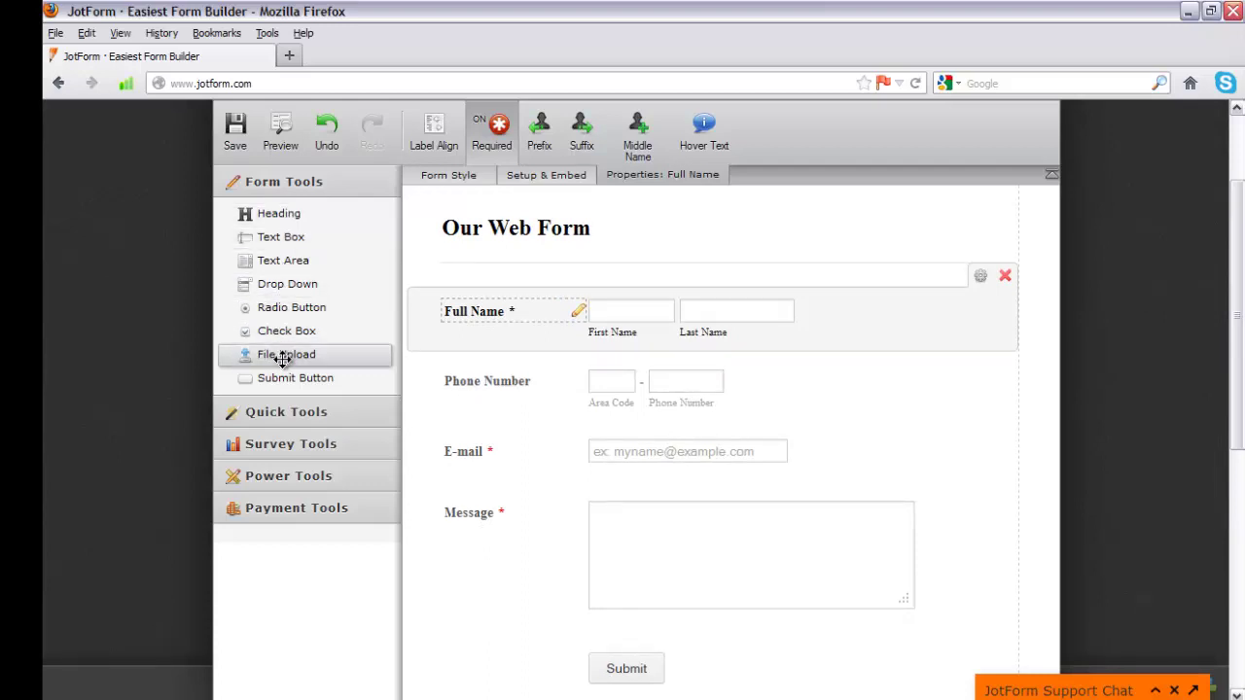
left_click_drag(281, 355, 617, 495)
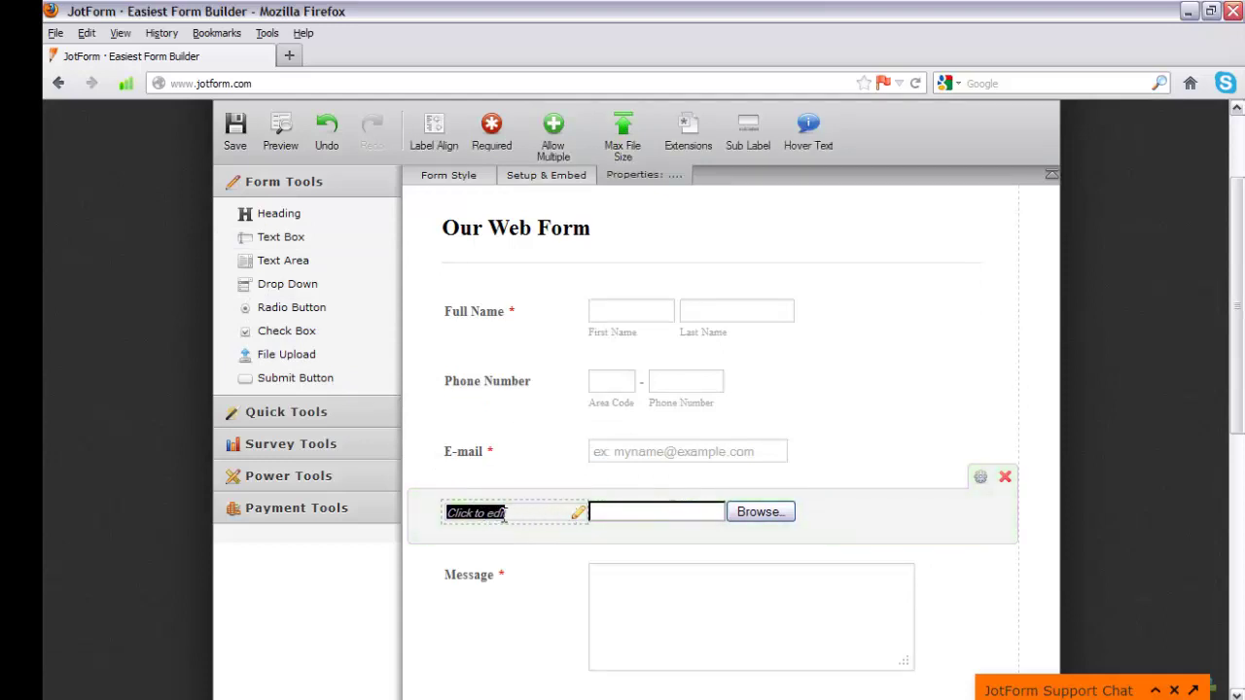
type("Upload")
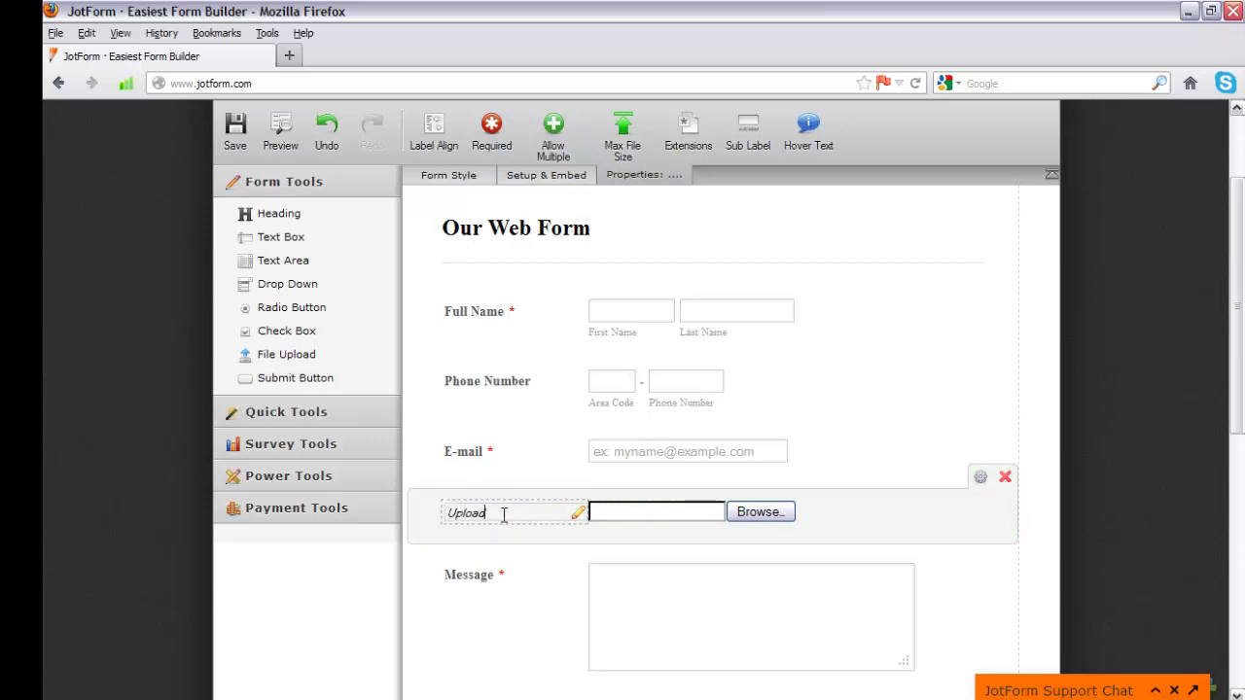
left_click(380, 590)
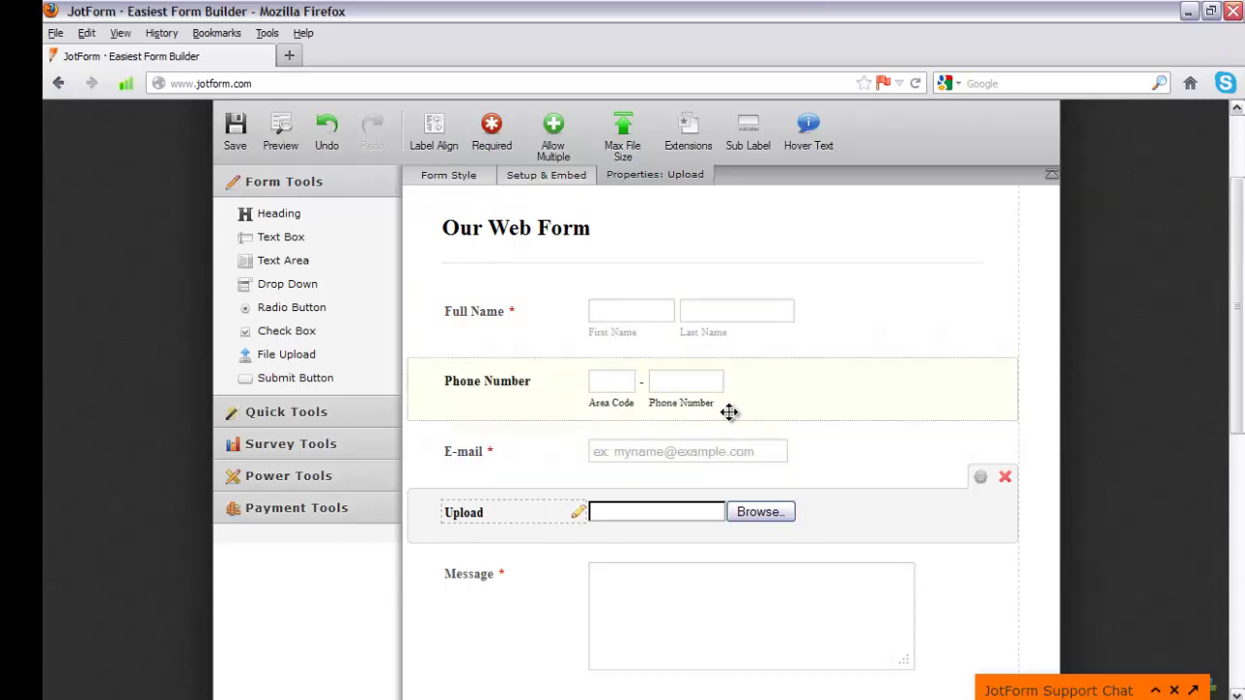
Step: Copy the form's script embed code from the Embed Form Wizard and switch to Xara Web Designer
mouse_move(1237, 261)
left_mouse_down()
mouse_move(1237, 306)
mouse_move(1235, 234)
mouse_move(1239, 277)
left_mouse_up()
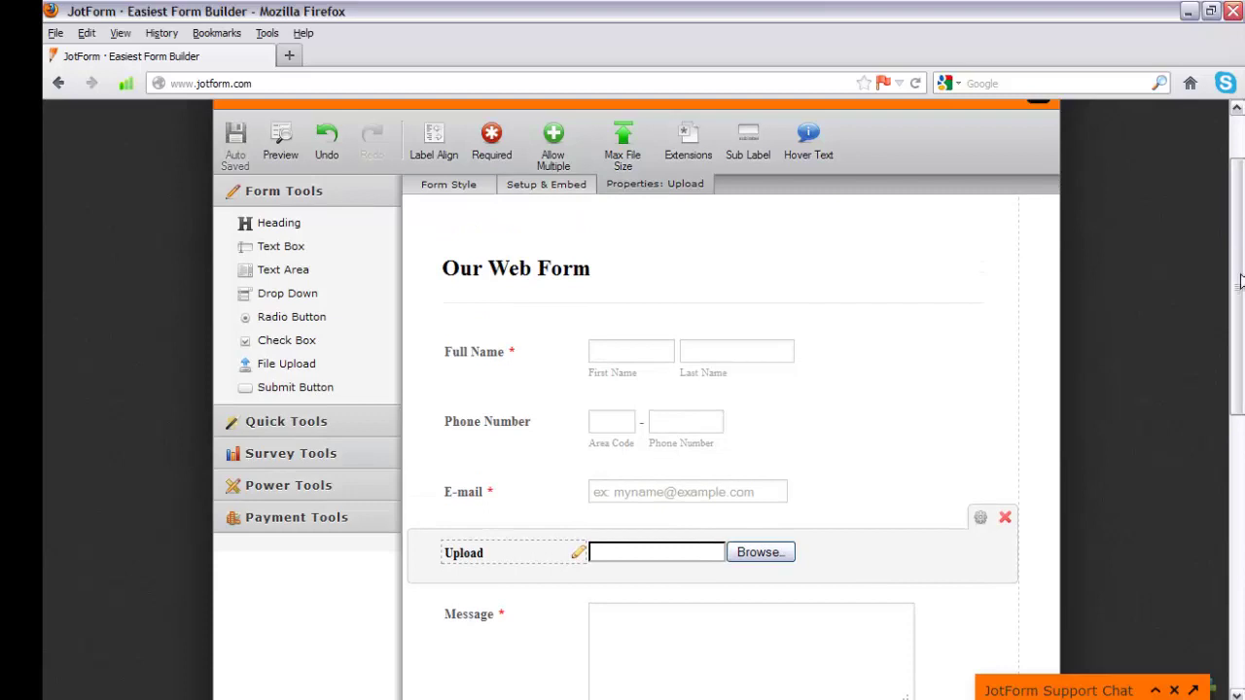
left_click_drag(1239, 304, 1241, 258)
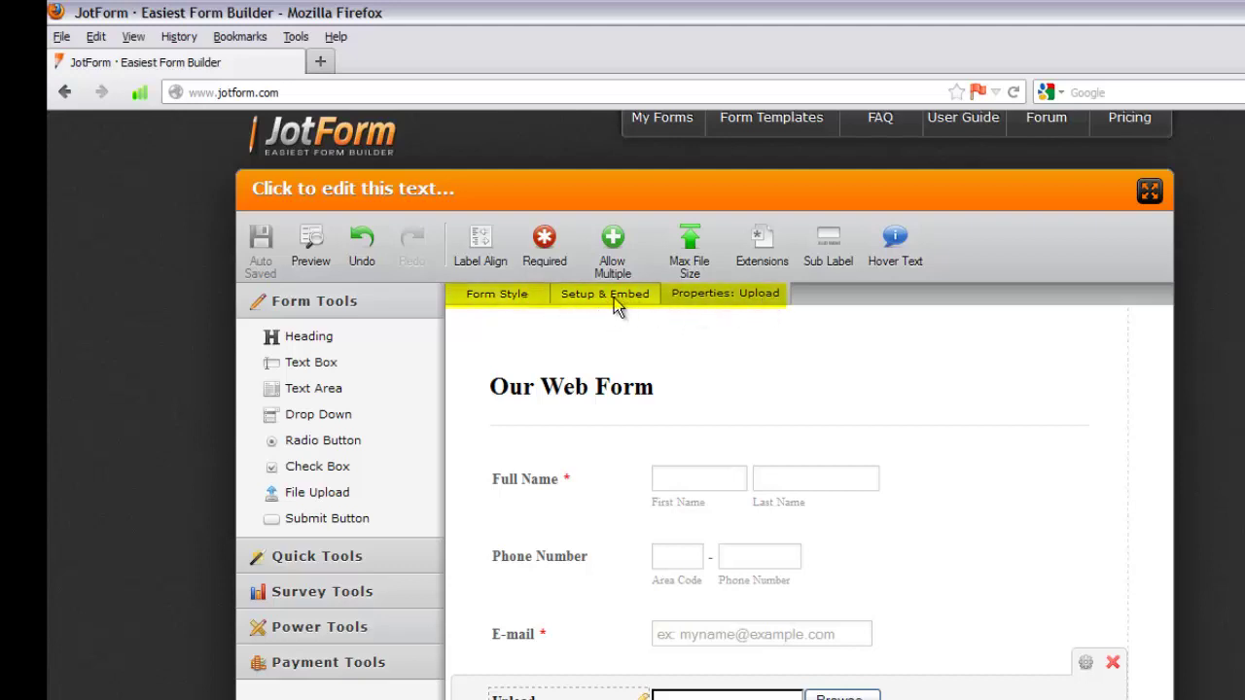
left_click(604, 293)
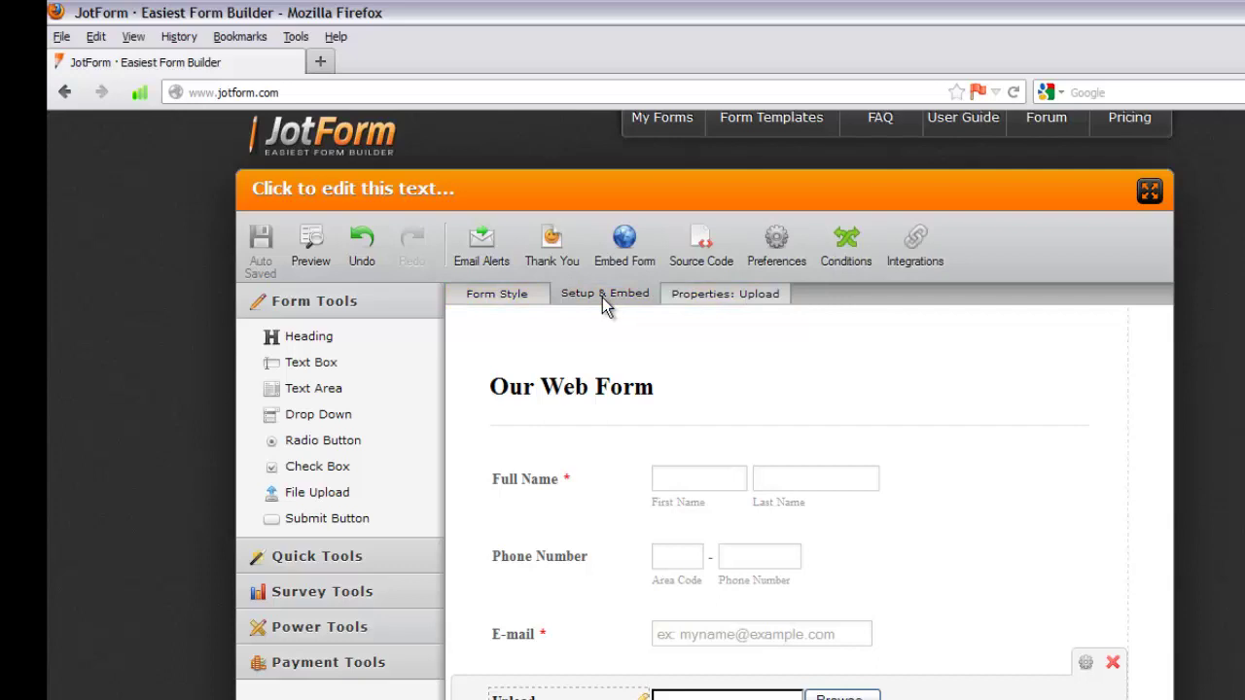
left_click(623, 243)
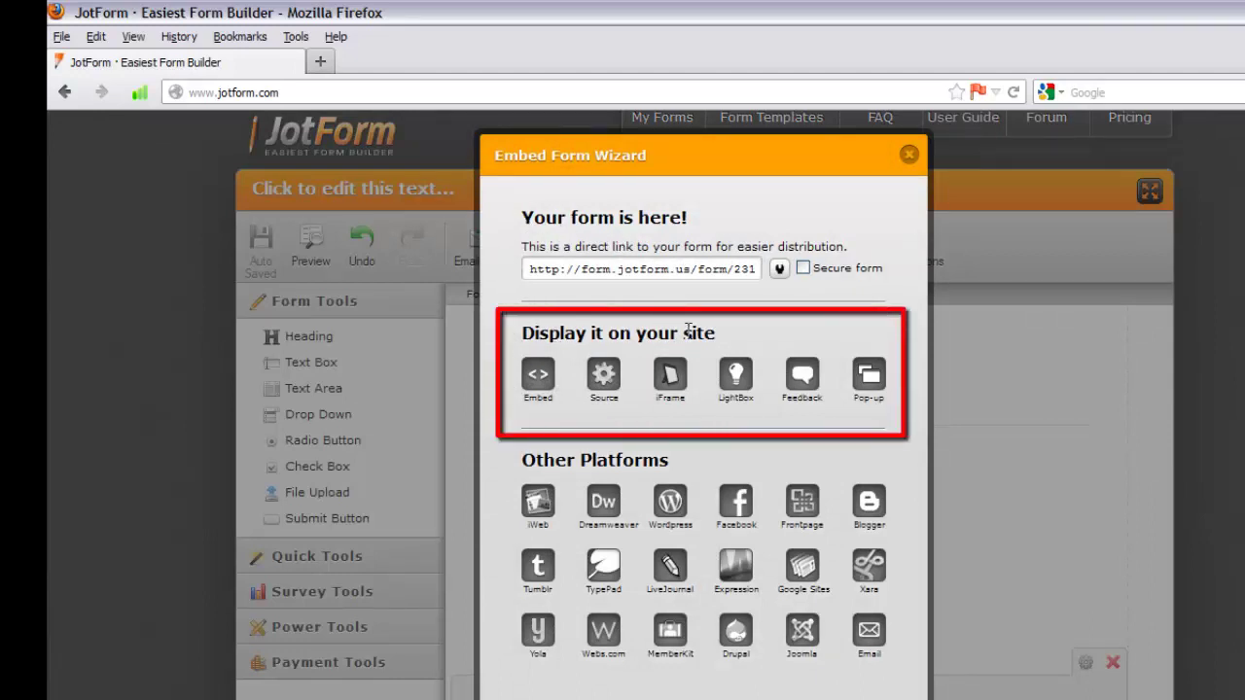
left_click(538, 376)
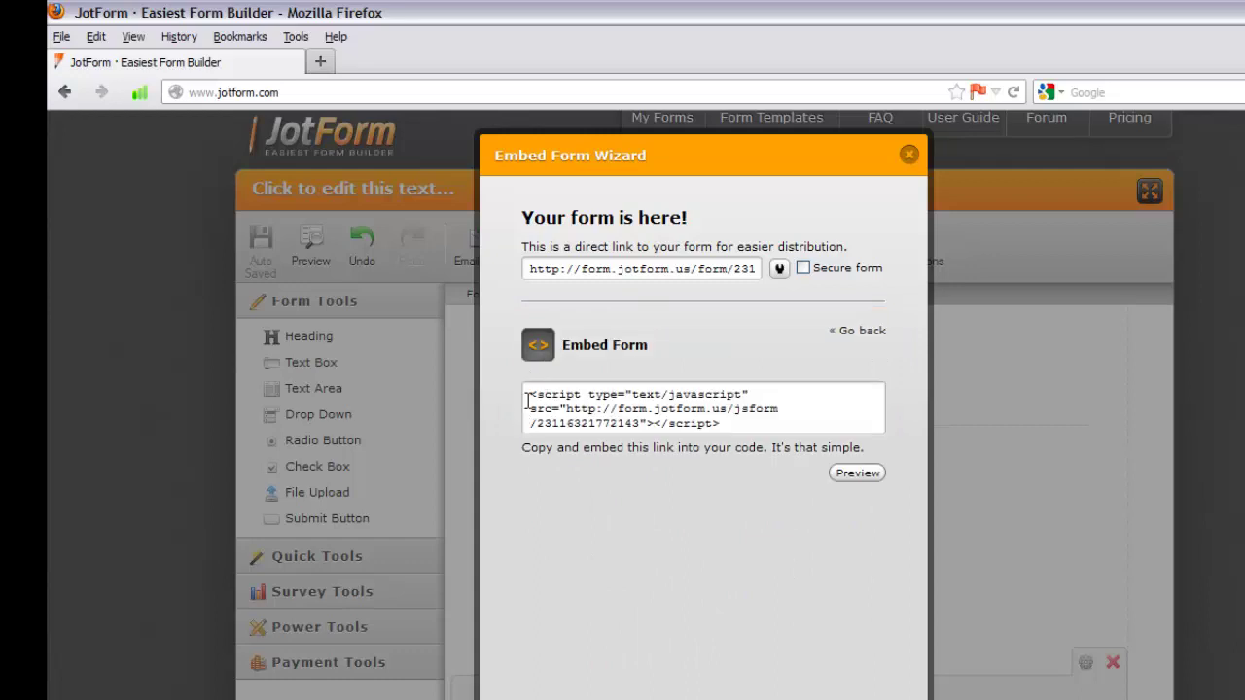
left_click(526, 401)
key("ctrl+c")
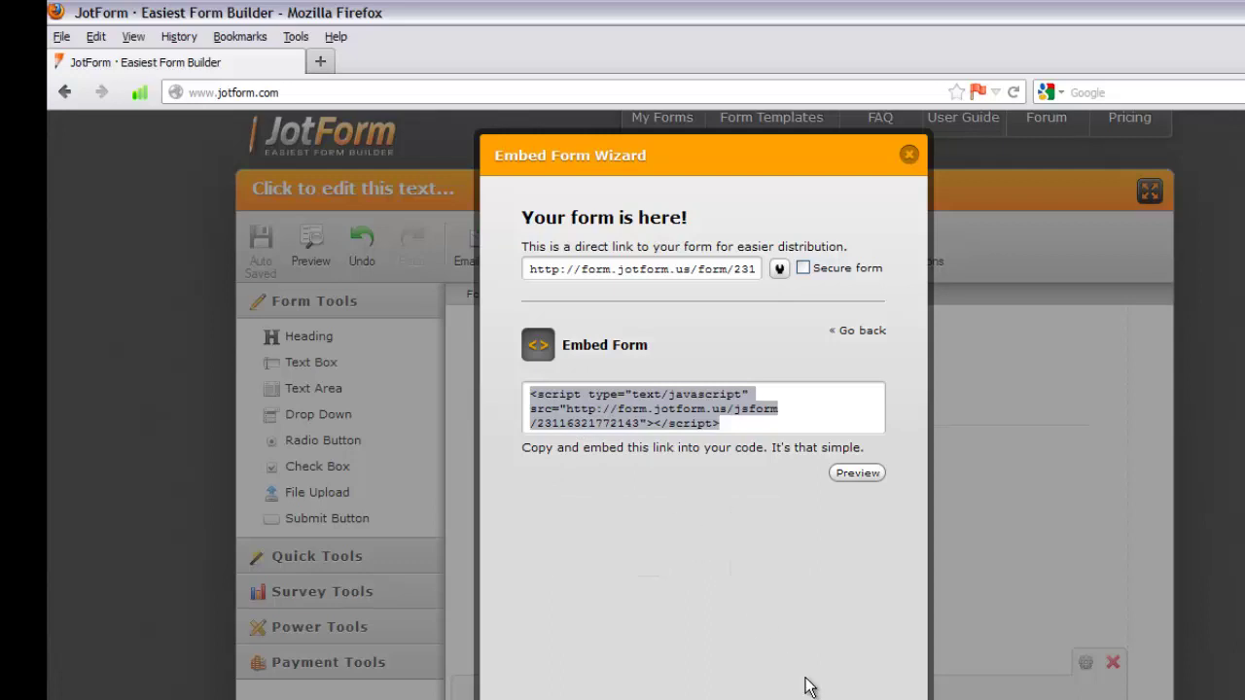
key("Escape")
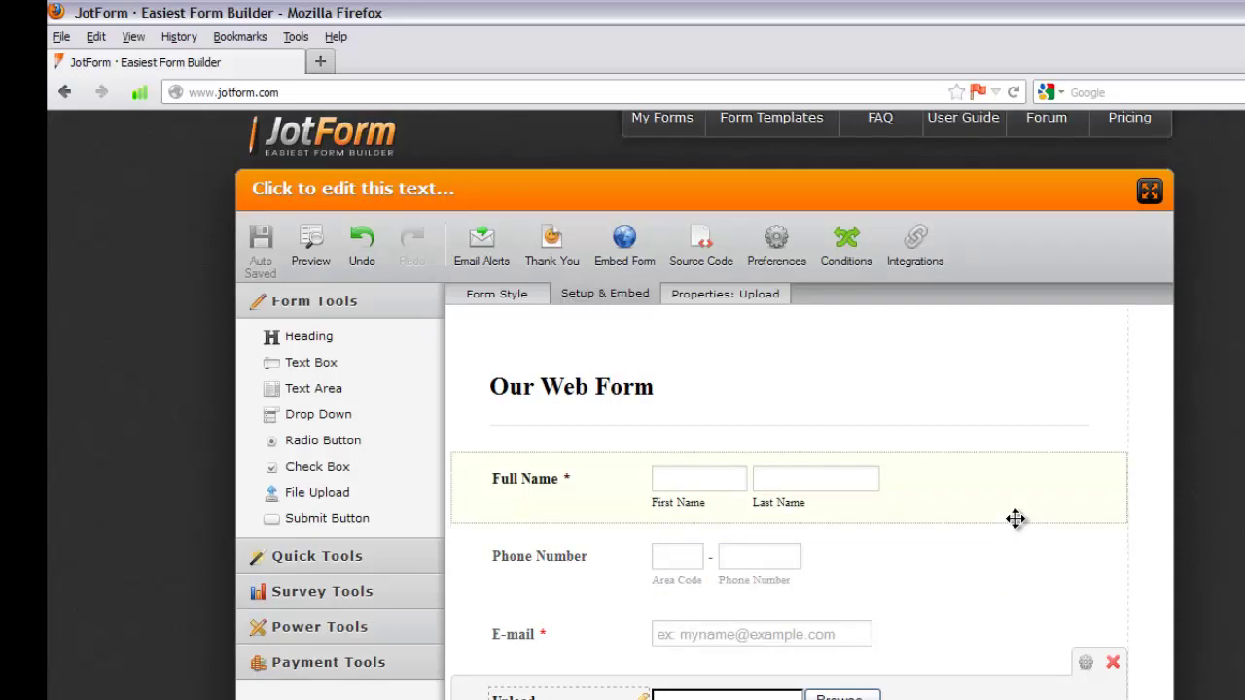
key("alt+Tab")
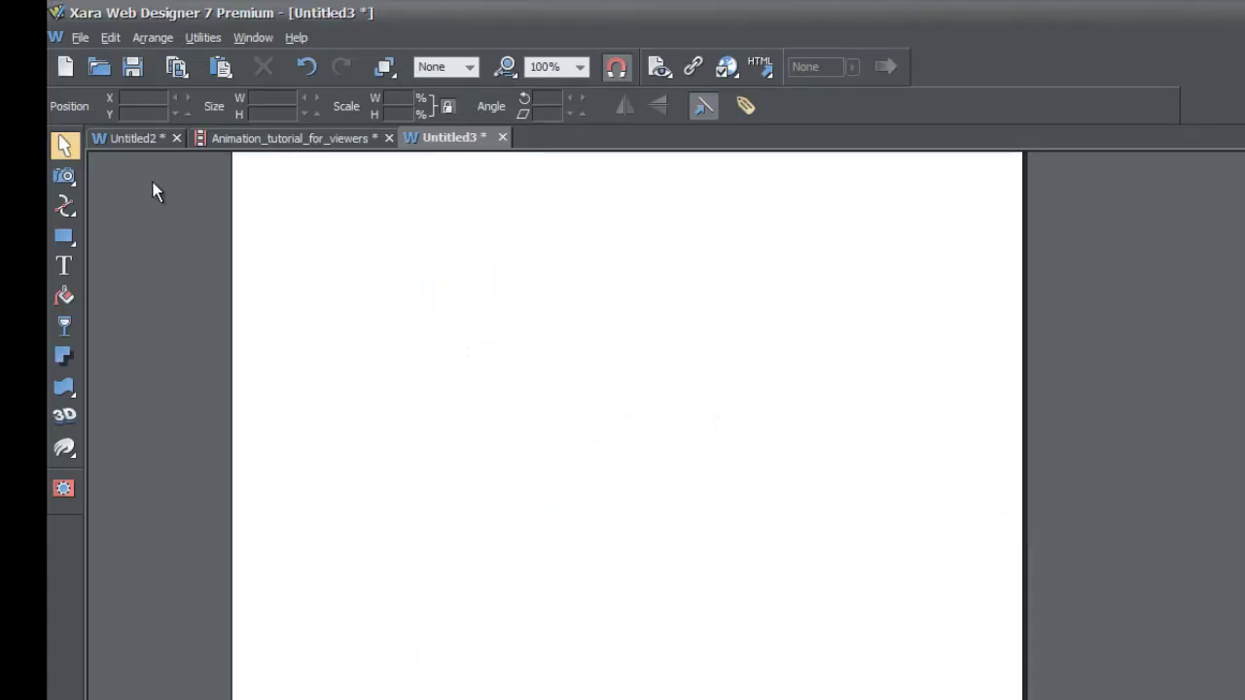
Step: Draw a rectangle about 469 by 495 px on the page and paste the form's embed code as its placeholder HTML body code
left_click(60, 239)
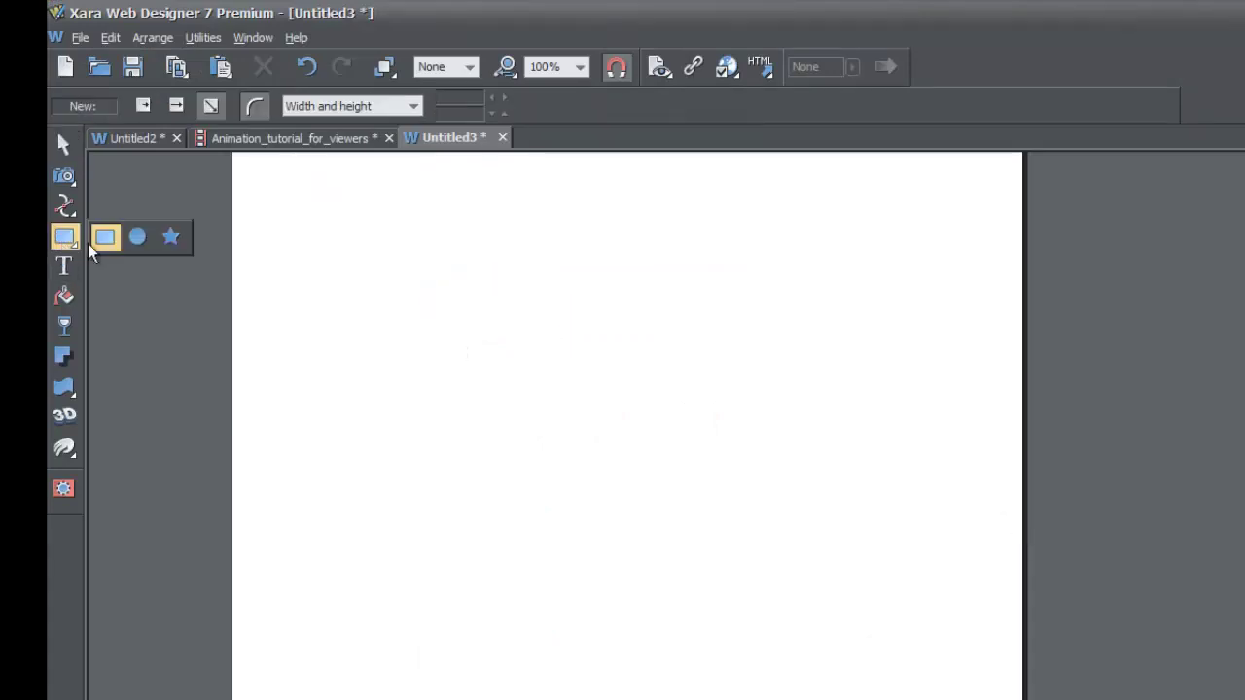
left_click_drag(297, 183, 786, 697)
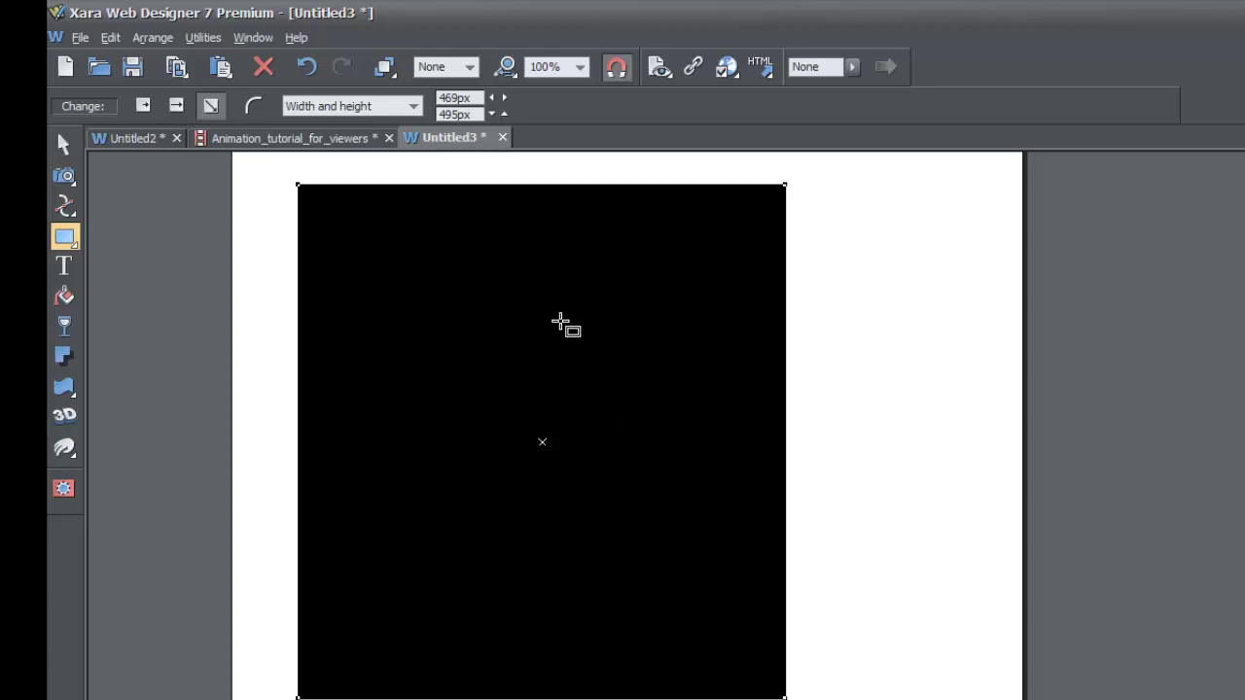
right_click(586, 290)
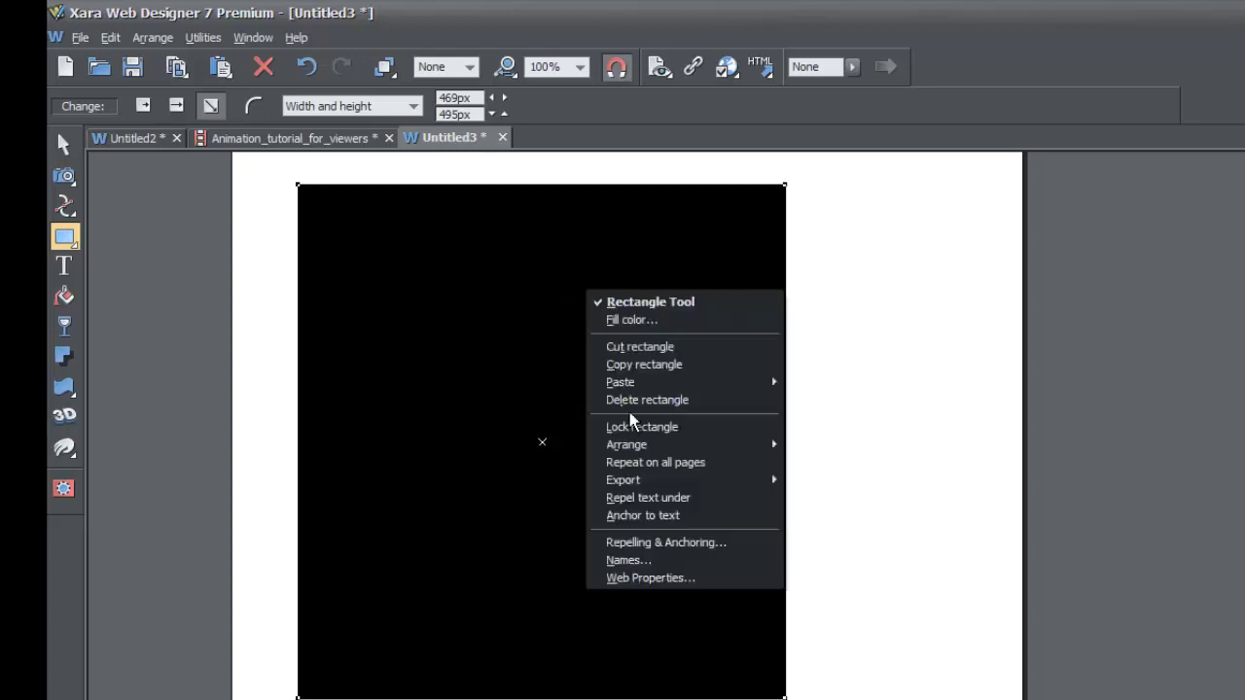
left_click(655, 578)
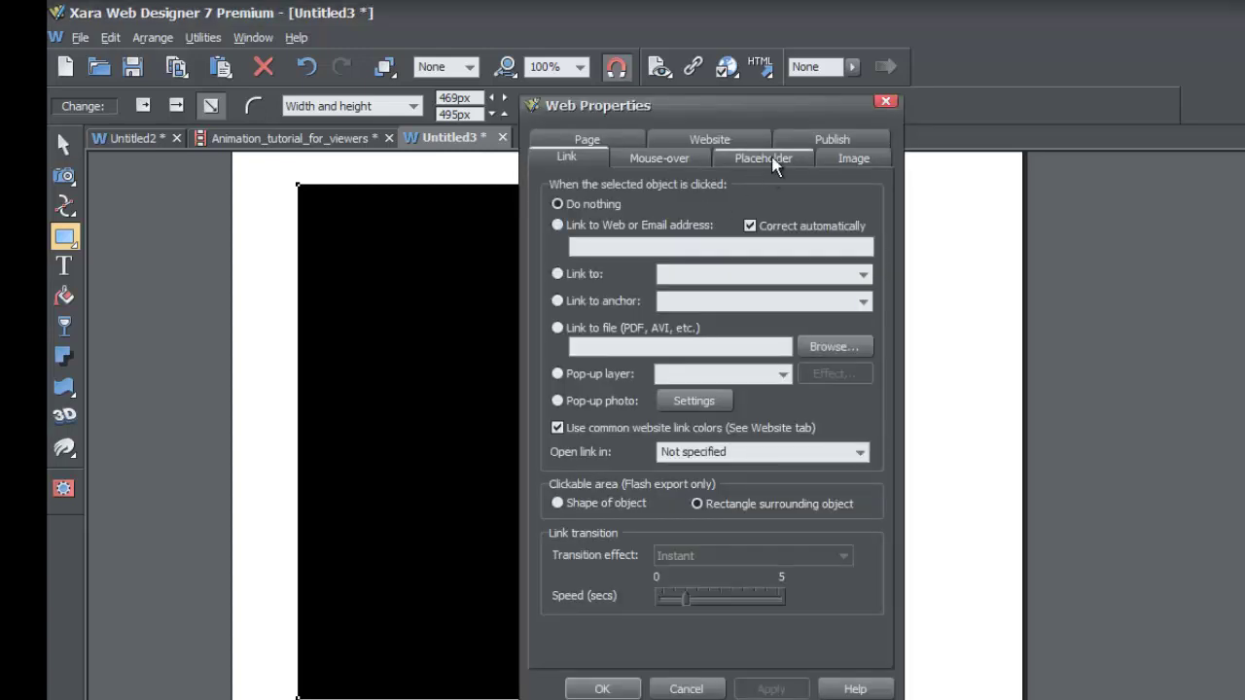
left_click(768, 159)
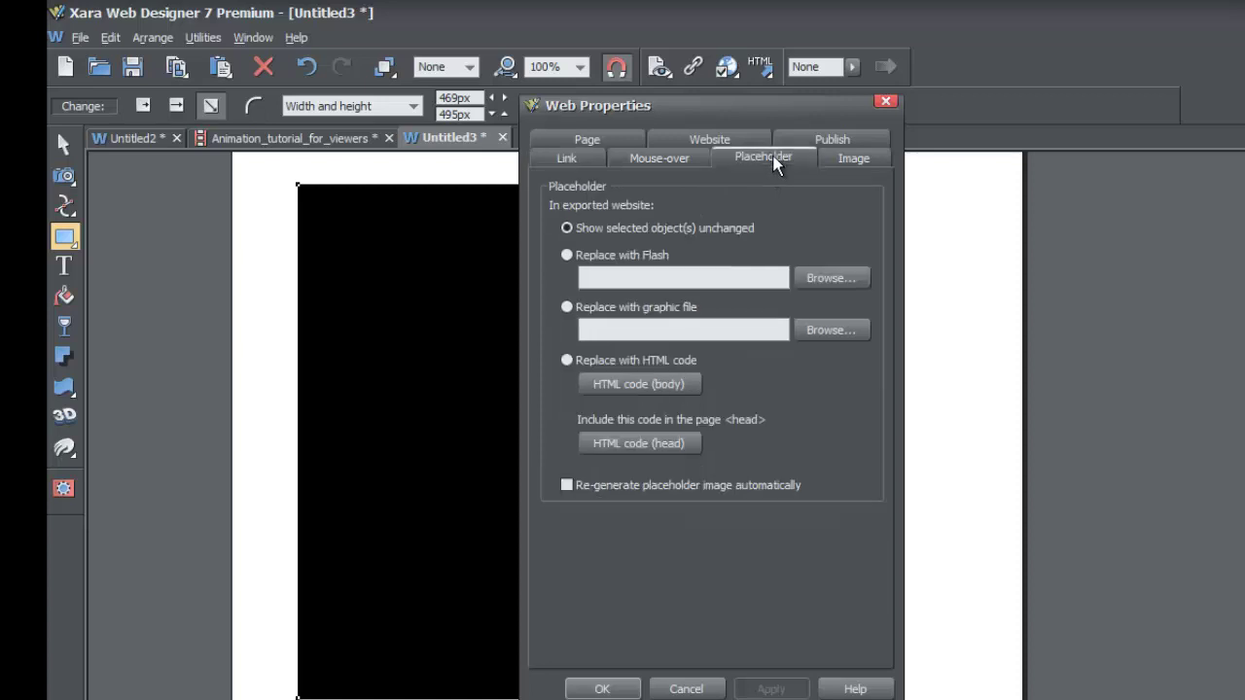
left_click(667, 385)
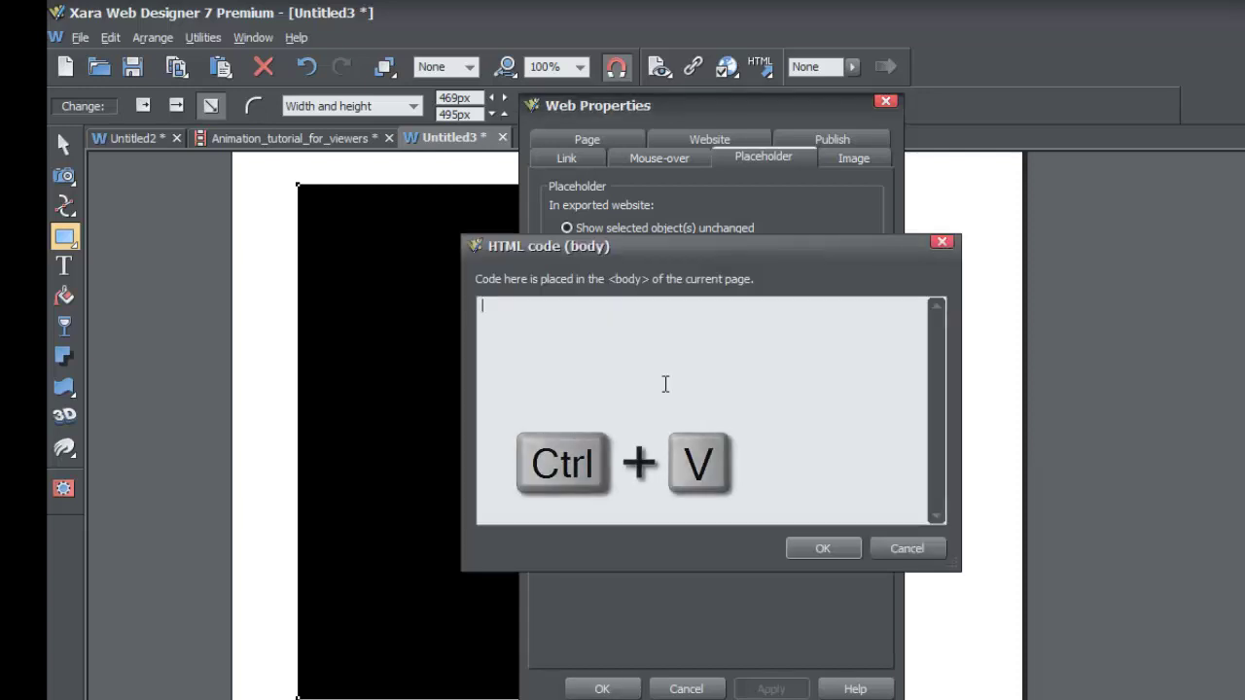
key("ctrl+v")
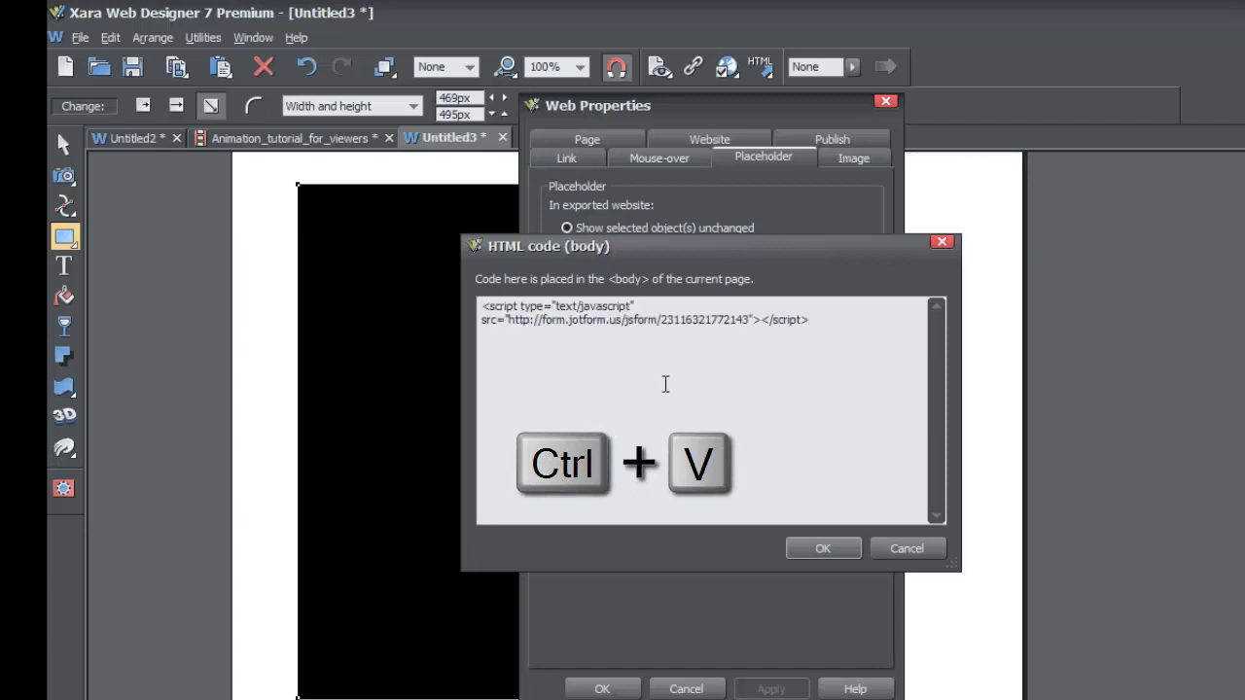
left_click(824, 548)
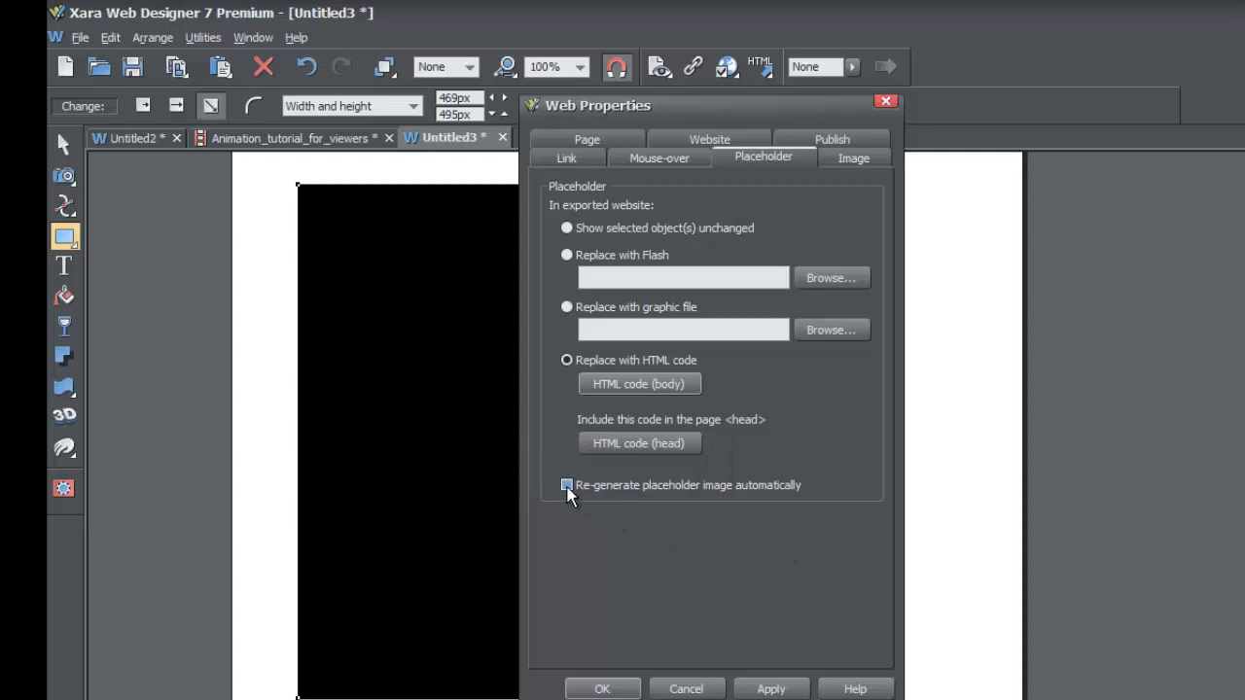
Step: Enable automatic regeneration of the placeholder image and apply the rectangle's web properties
left_click(647, 494)
left_click(567, 485)
left_click(604, 689)
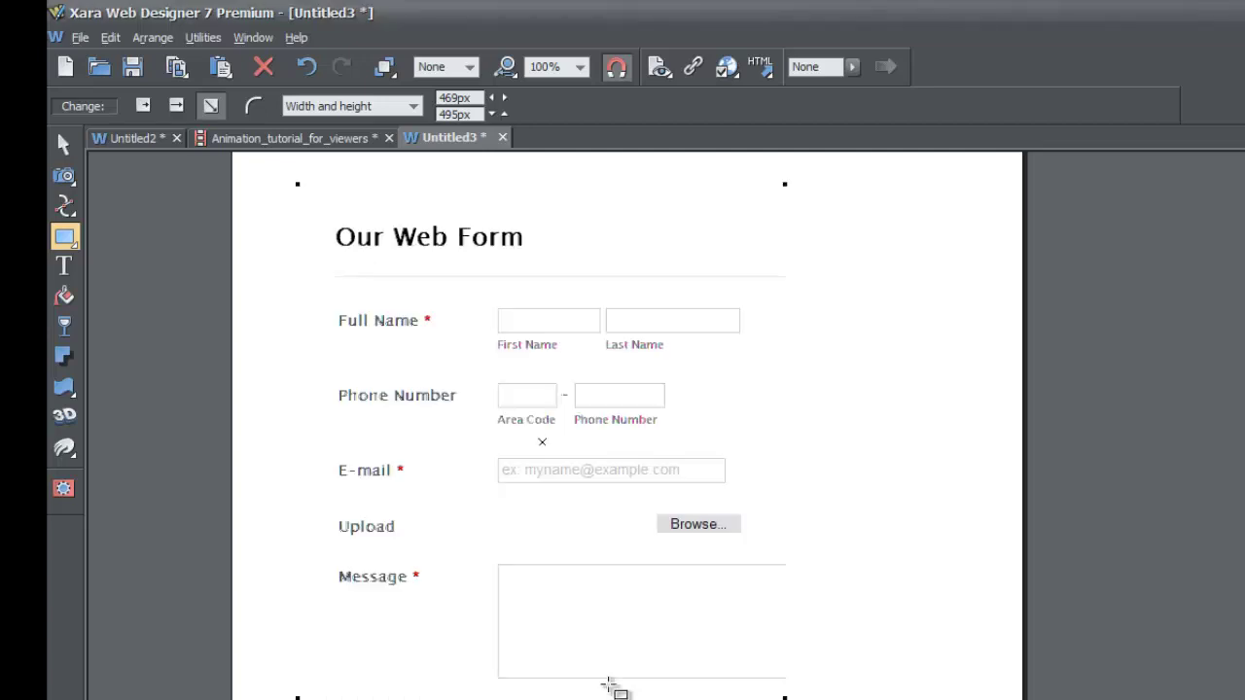
Step: Enlarge the form placeholder to about 549 by 620 px and move it to about X 100 px, Y 94 px
scroll(479, 459, "down", 3)
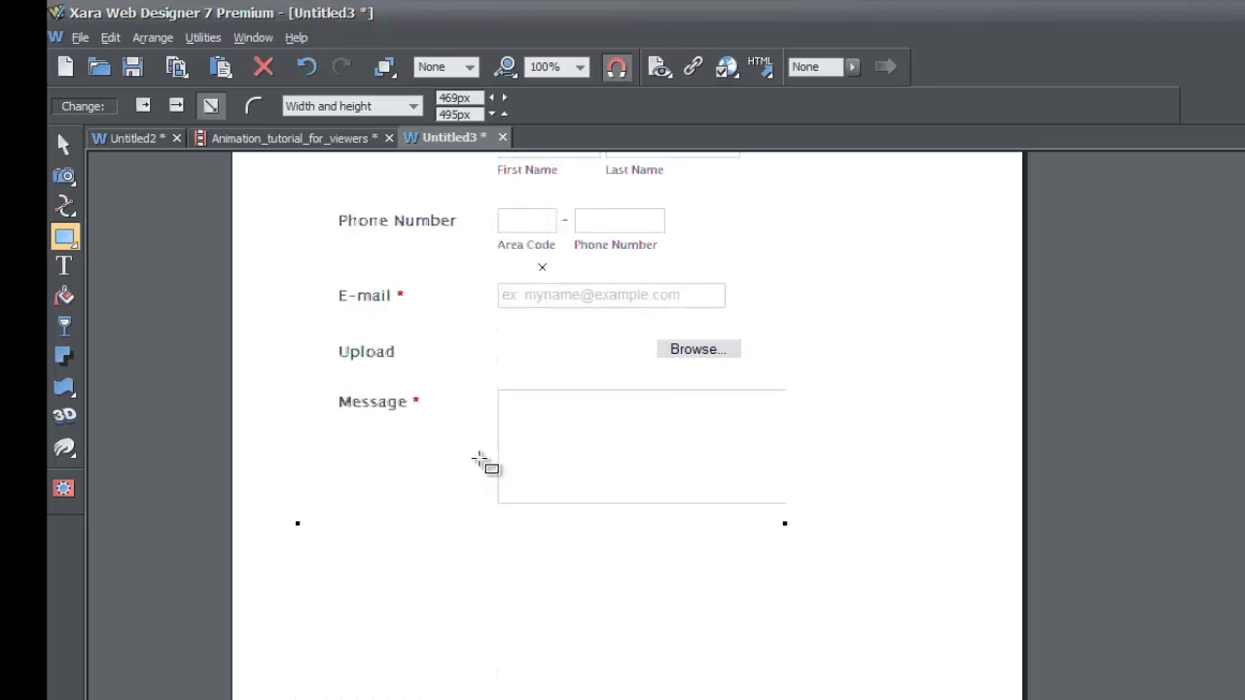
scroll(479, 459, "up", 5)
scroll(480, 459, "down", 5)
scroll(480, 459, "up", 3)
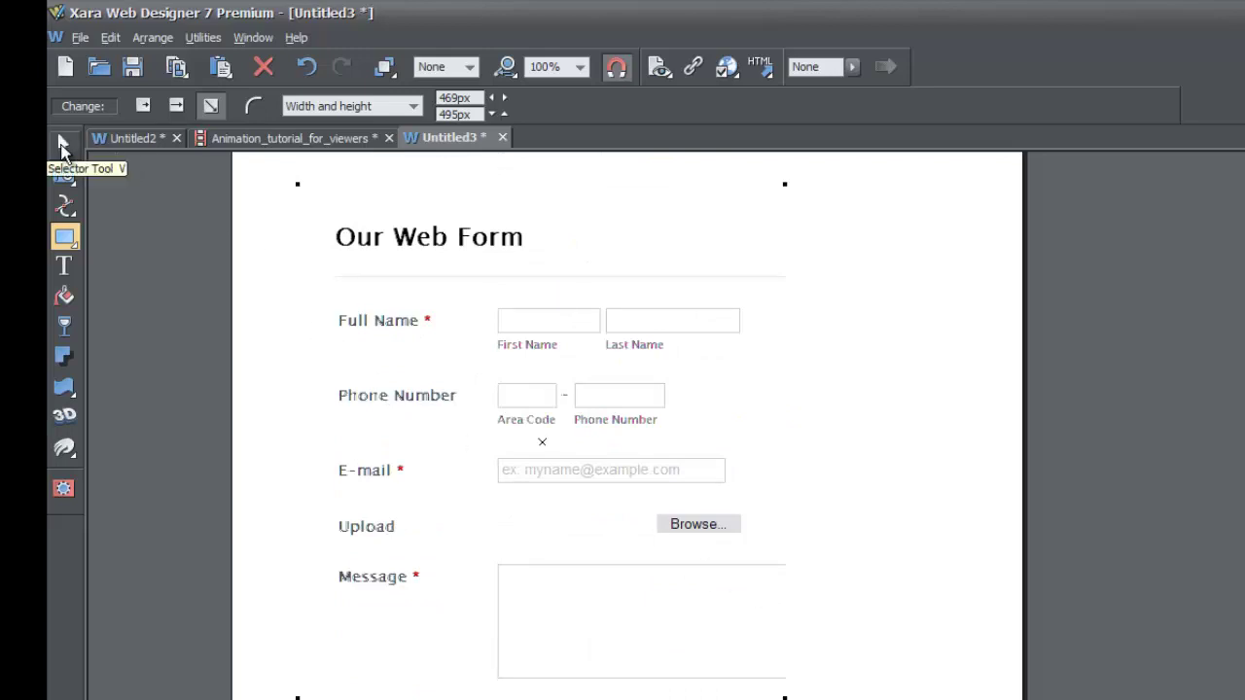
left_click(63, 146)
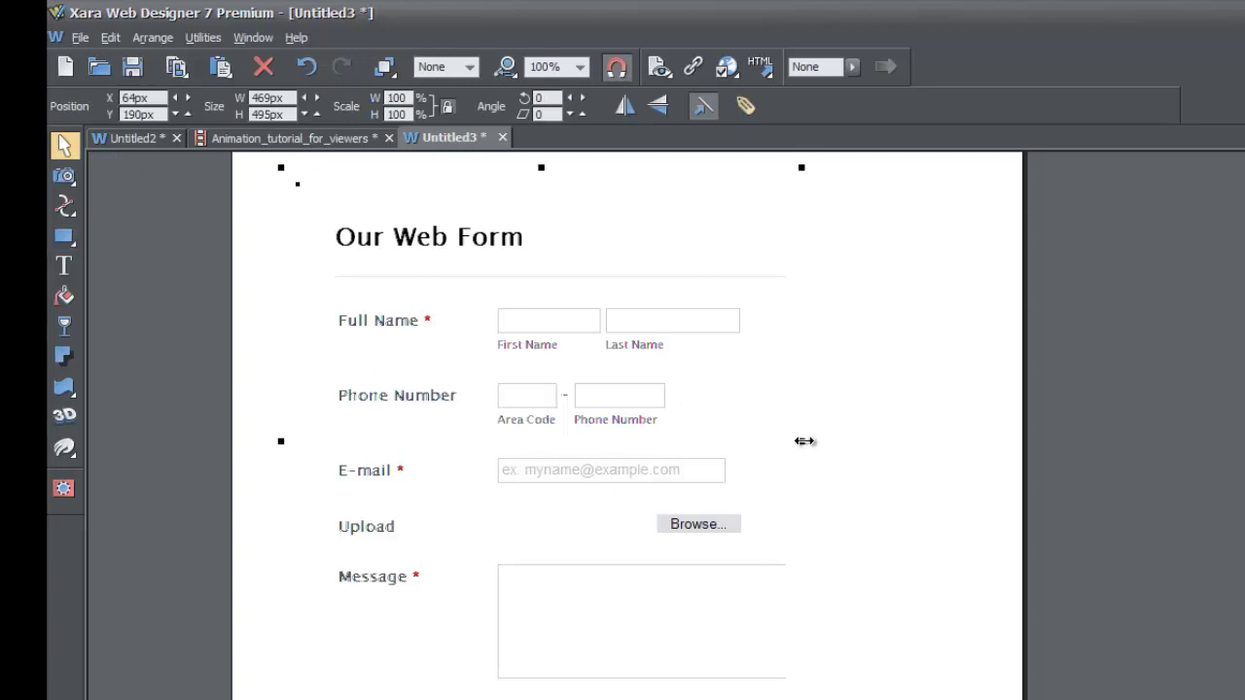
left_click_drag(803, 441, 887, 448)
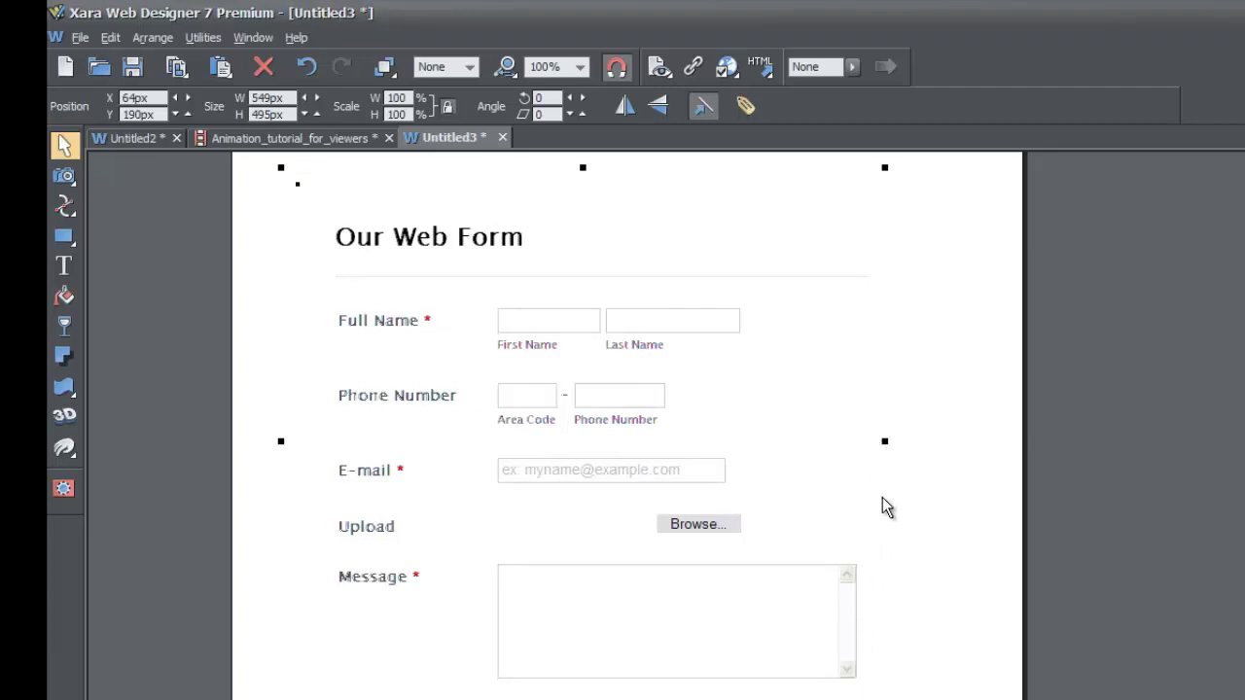
scroll(886, 505, "down", 3)
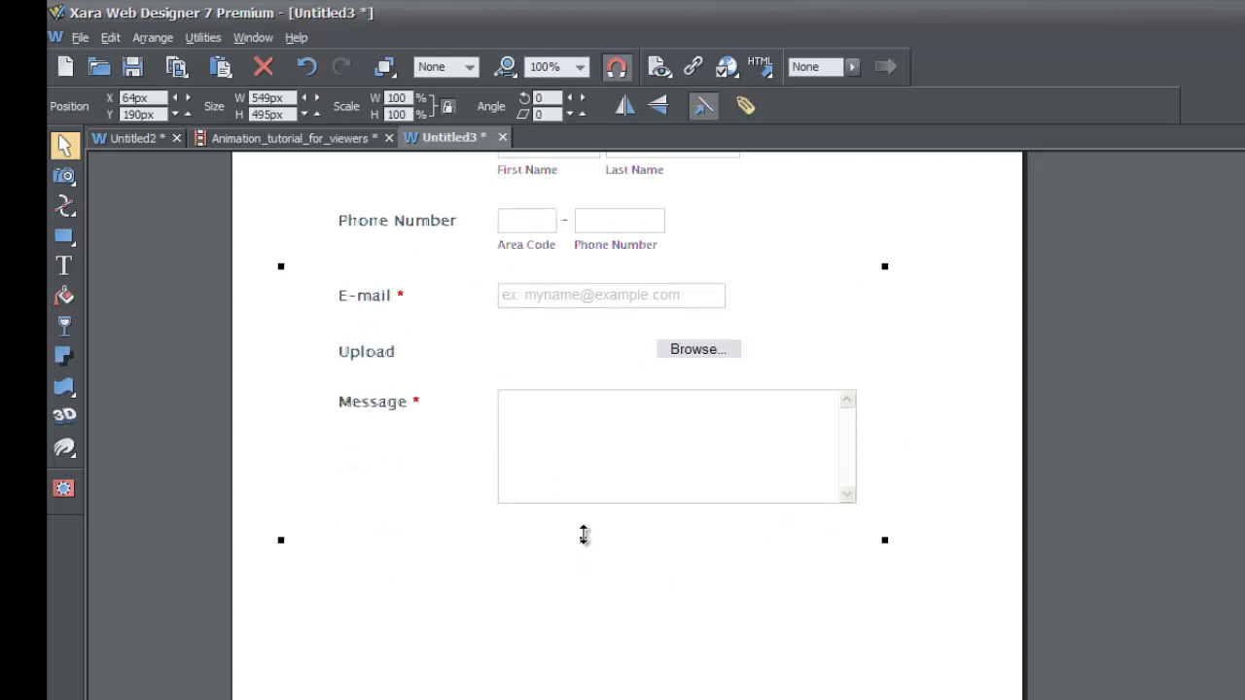
left_click_drag(584, 535, 593, 672)
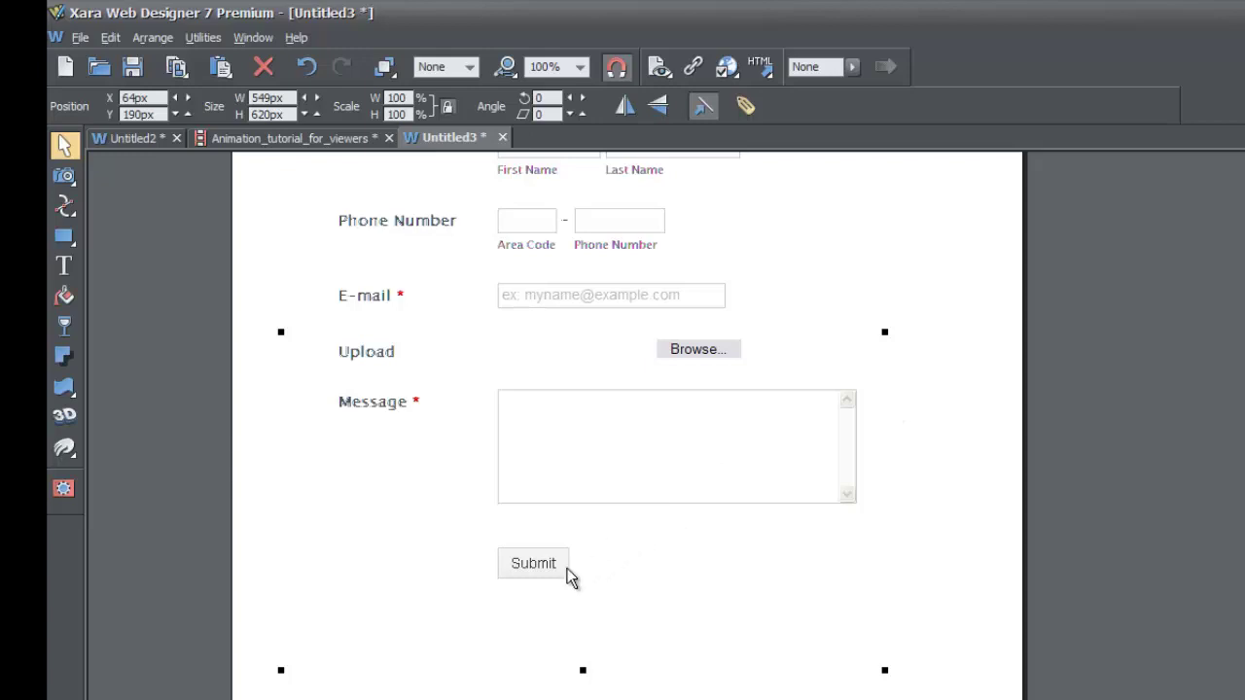
scroll(755, 526, "up", 3)
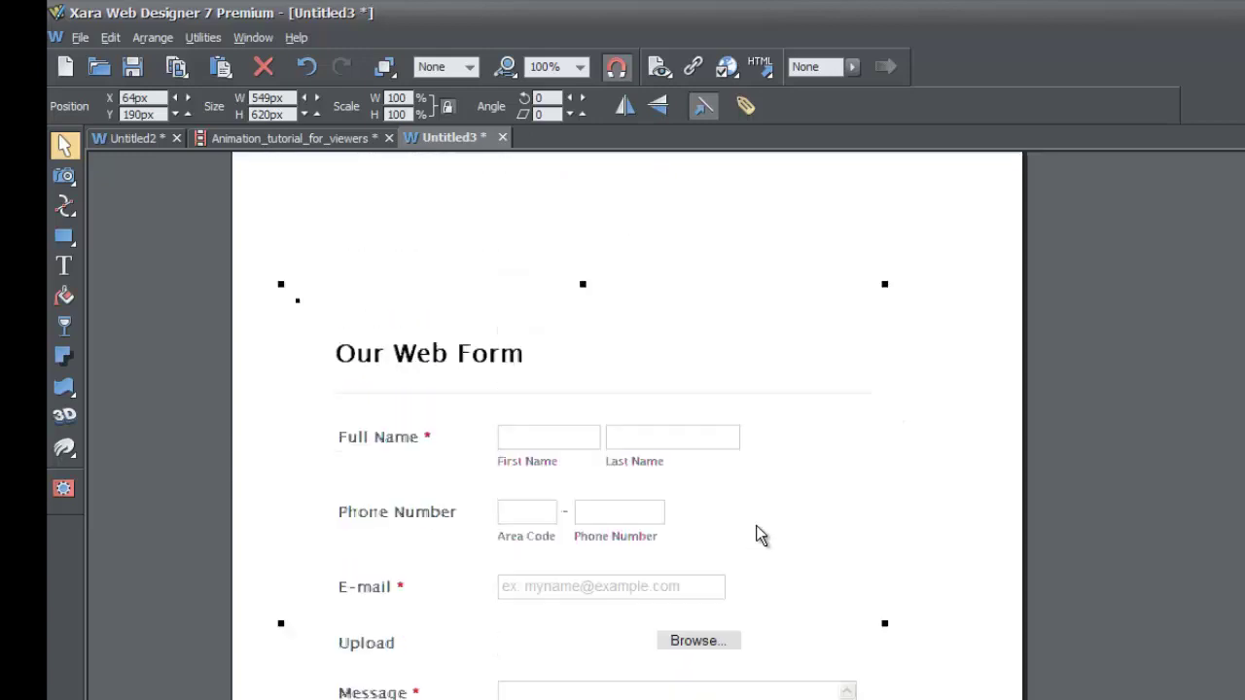
left_click_drag(588, 408, 627, 313)
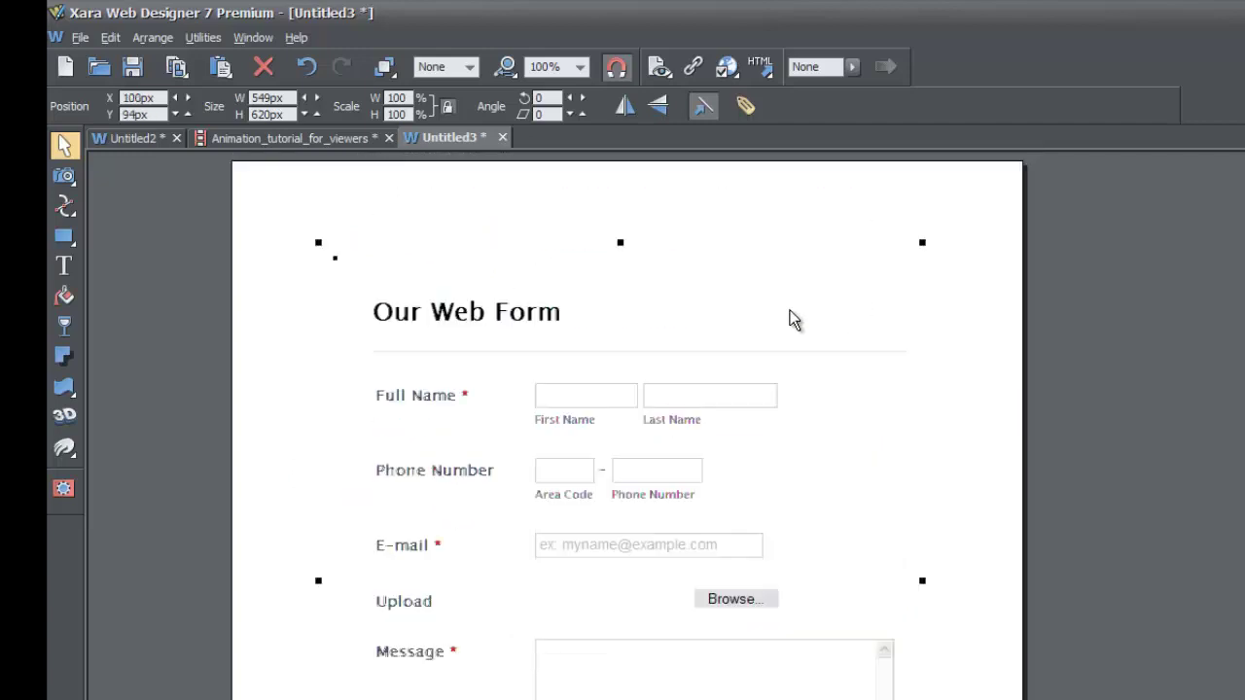
Step: Preview the website and fill in the form's first and last name with a sample name
left_click(79, 37)
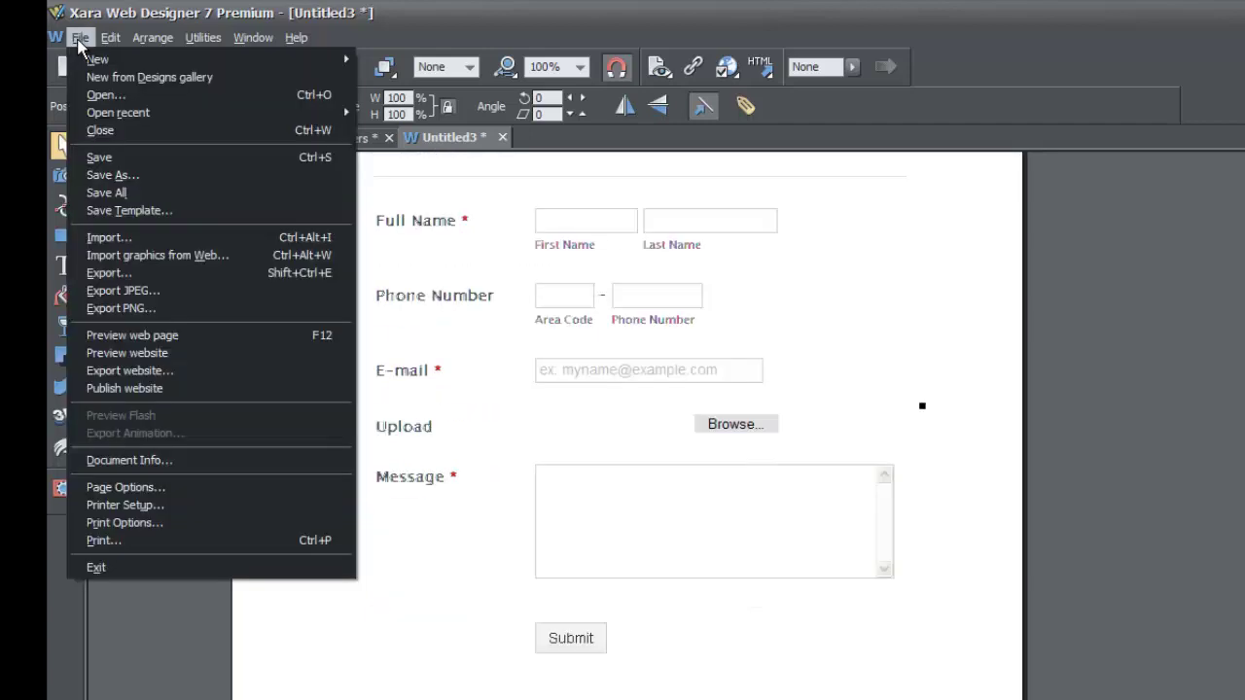
left_click(159, 355)
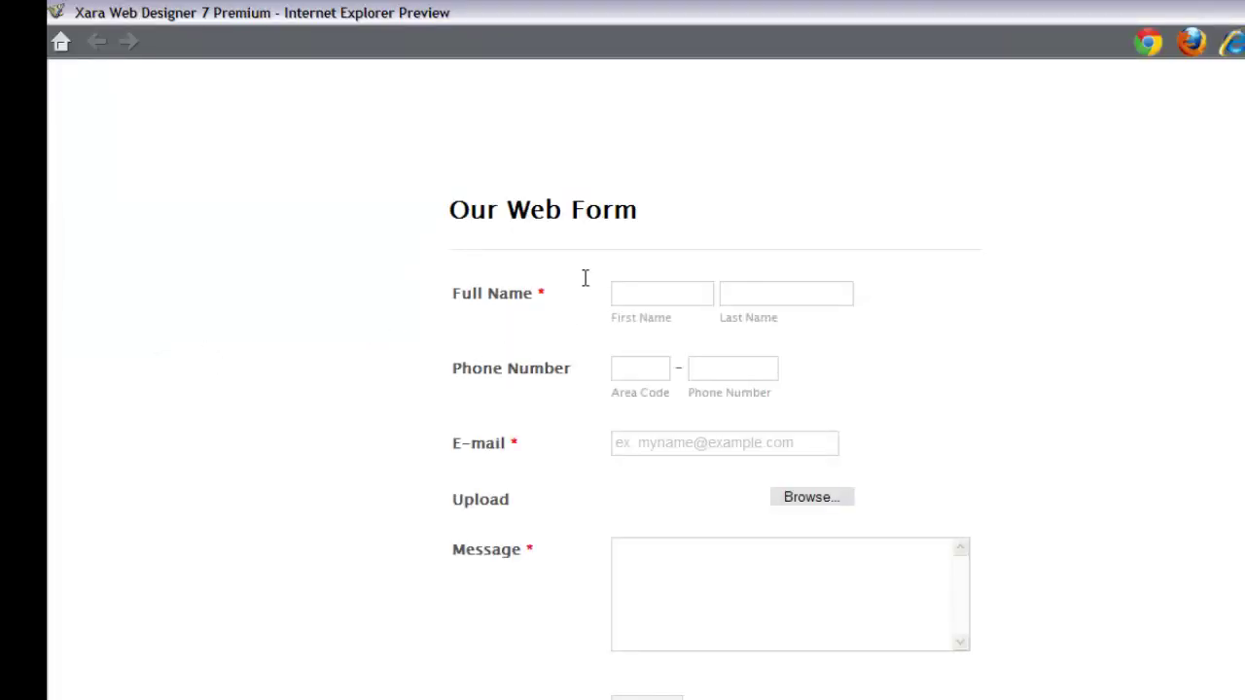
left_click(625, 286)
type("Al")
key("BackSpace")
key("BackSpace")
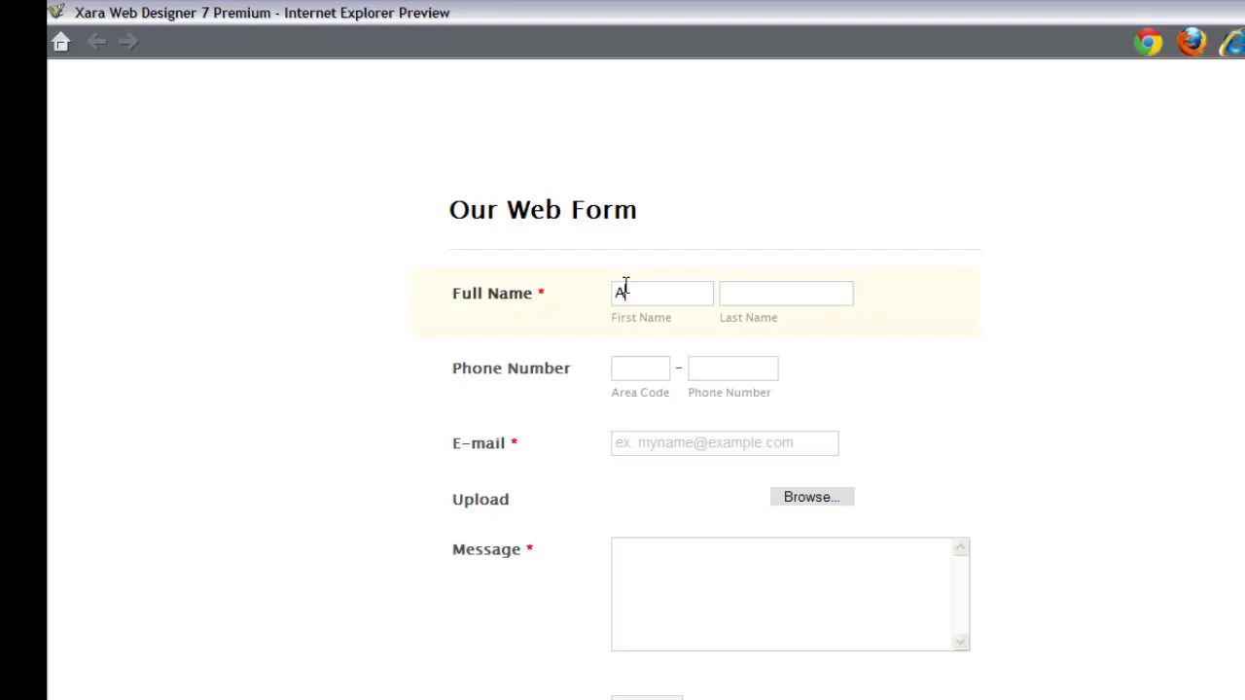
type("Alex")
type("JOn")
key("BackSpace")
key("BackSpace")
type("oe")
Step: Fill in the form's area code and phone number with sample digits and leave the Phone Number field
key("Tab")
type("132")
type("123")
type("-12321")
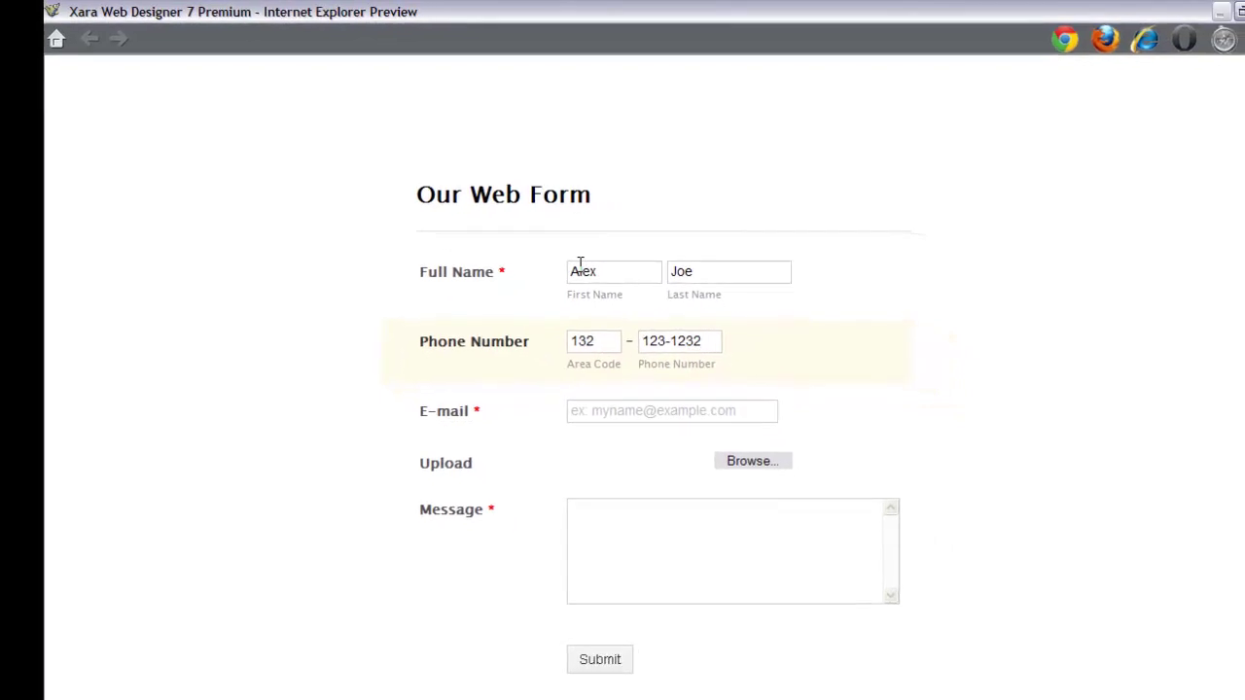
key("Tab")
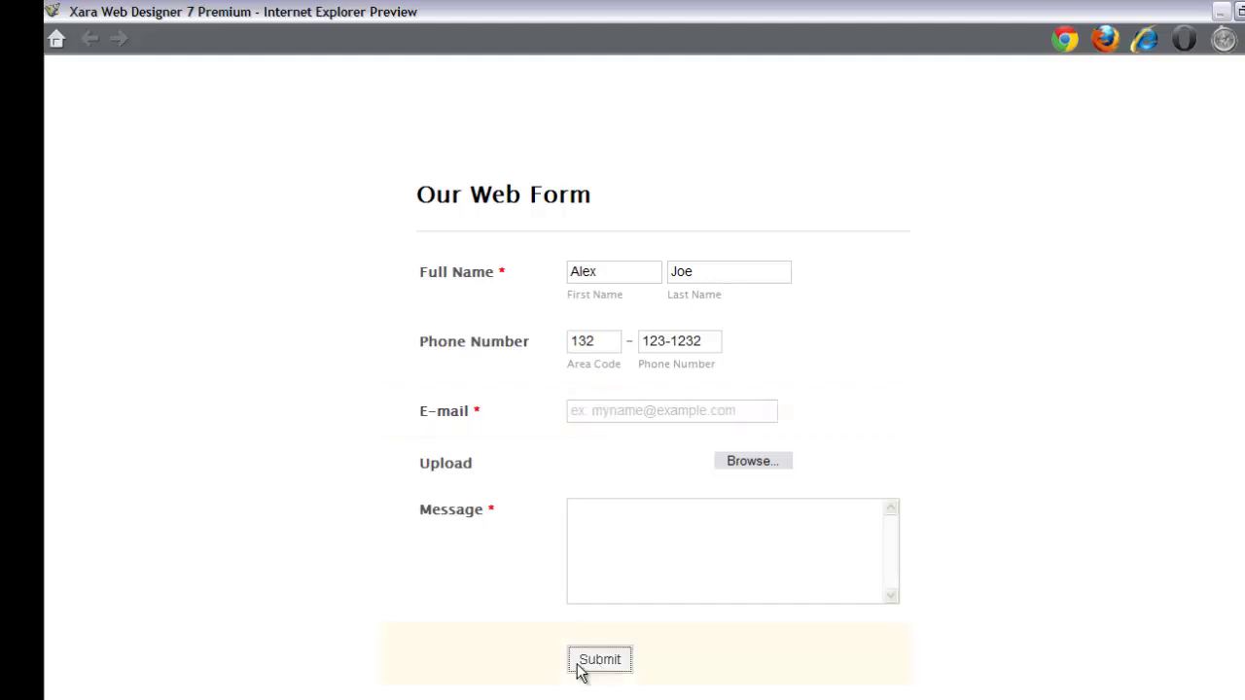
Step: Test the required-field checks by submitting with E-mail and Message empty and by clearing both name fields
left_click(599, 660)
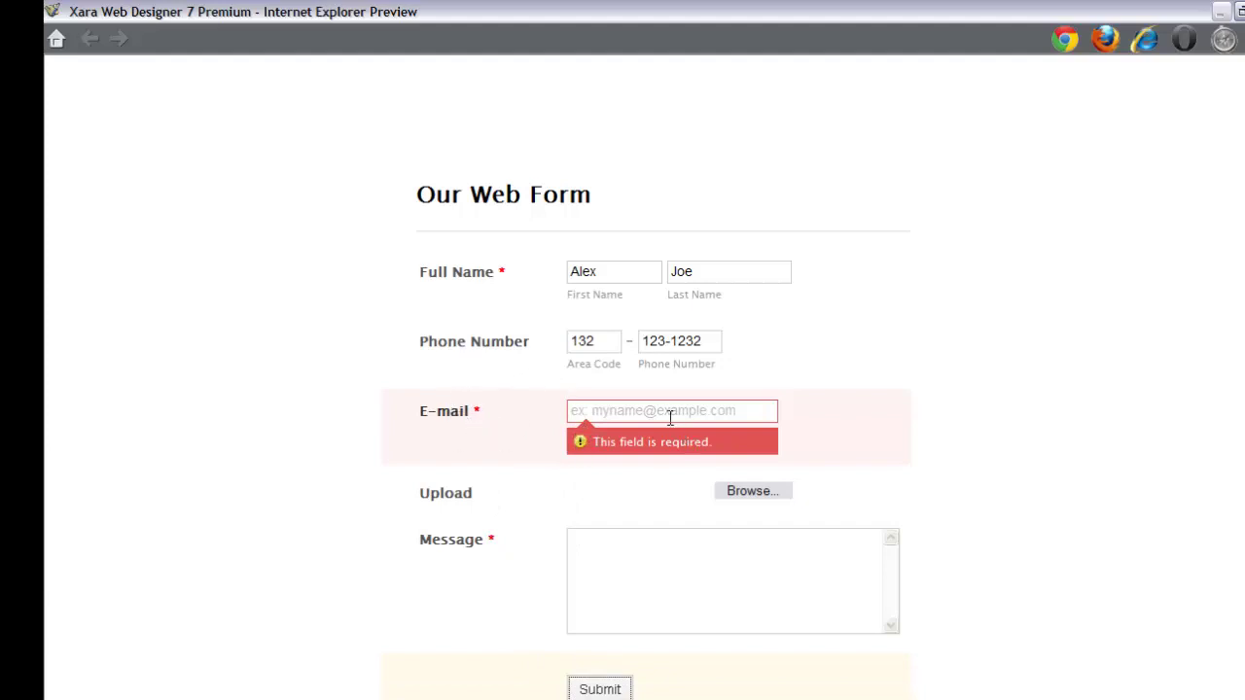
left_click(587, 558)
left_click_drag(616, 271, 557, 278)
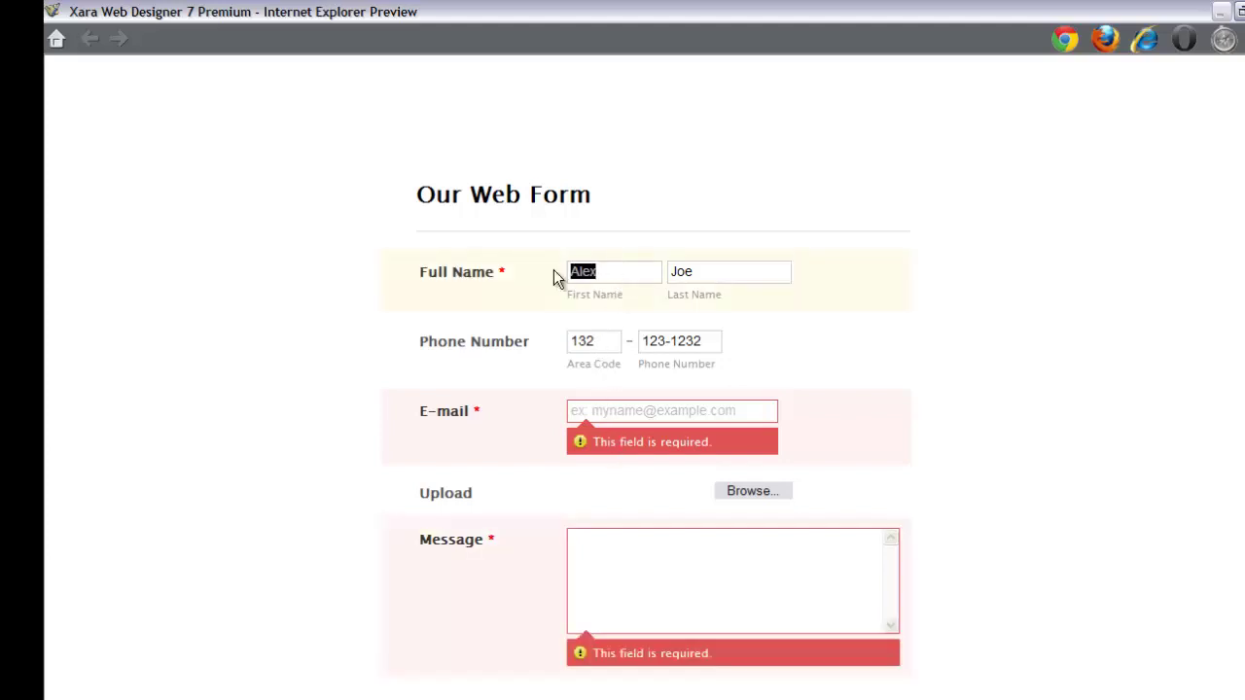
key("BackSpace")
left_click_drag(694, 268, 669, 272)
key("BackSpace")
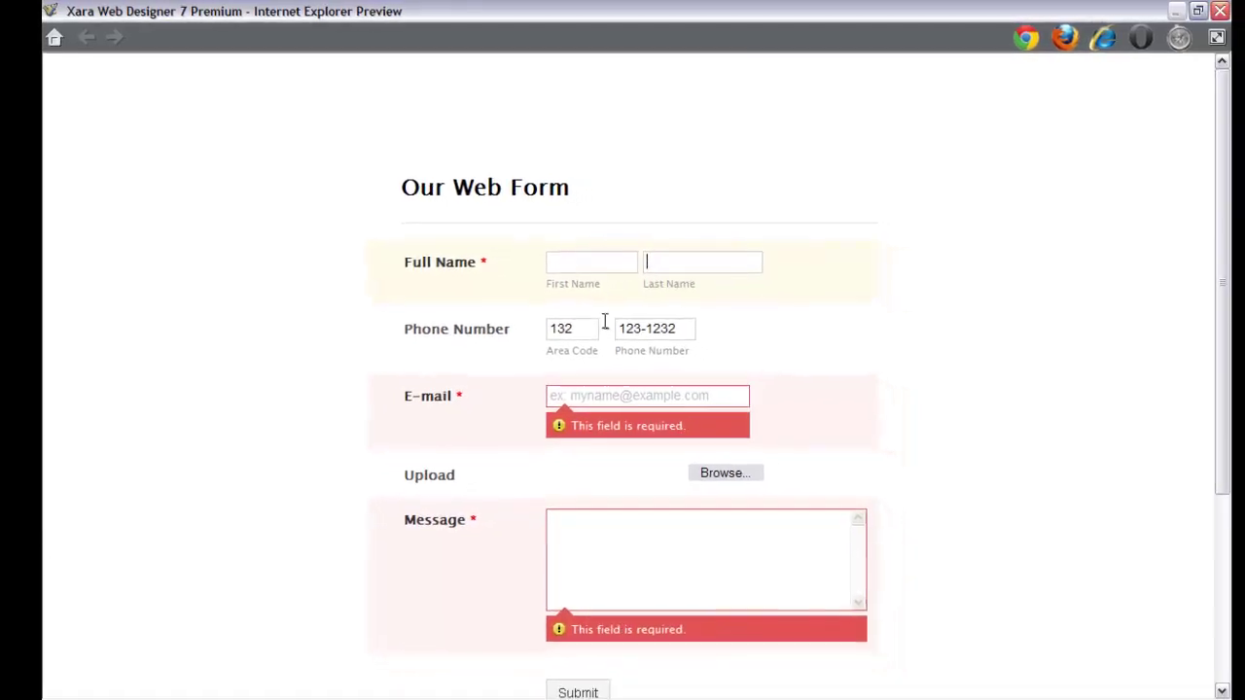
left_click(591, 328)
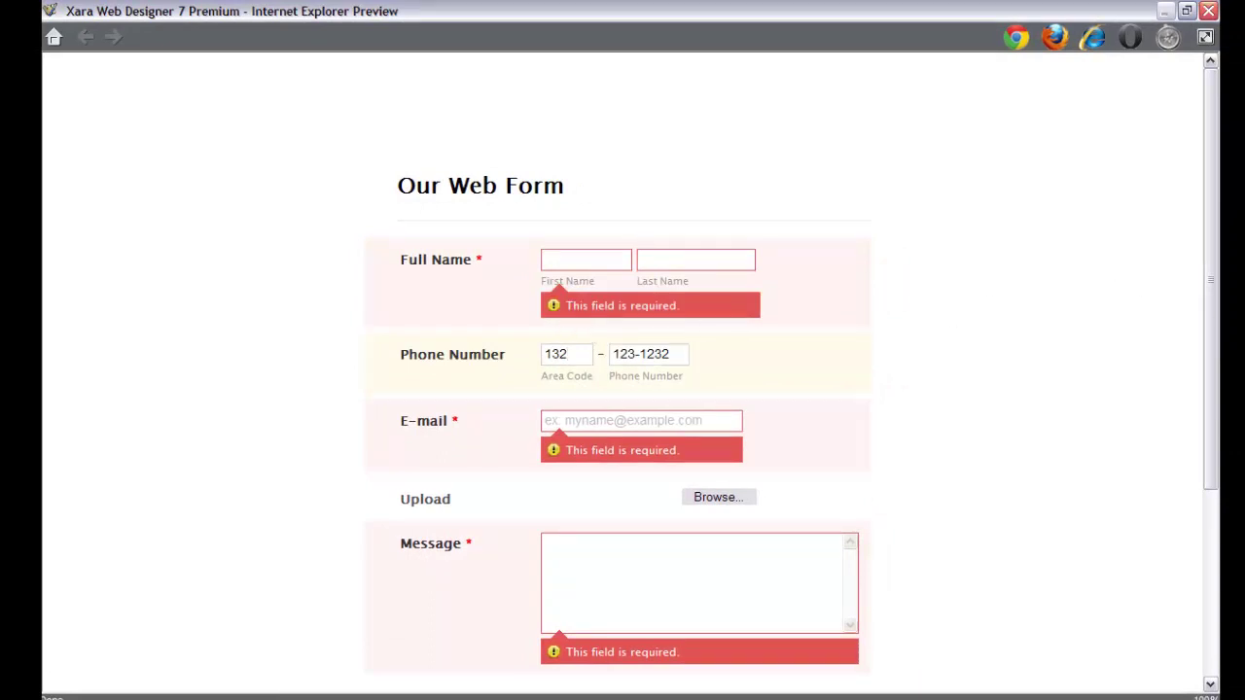
left_click_drag(1212, 297, 1212, 364)
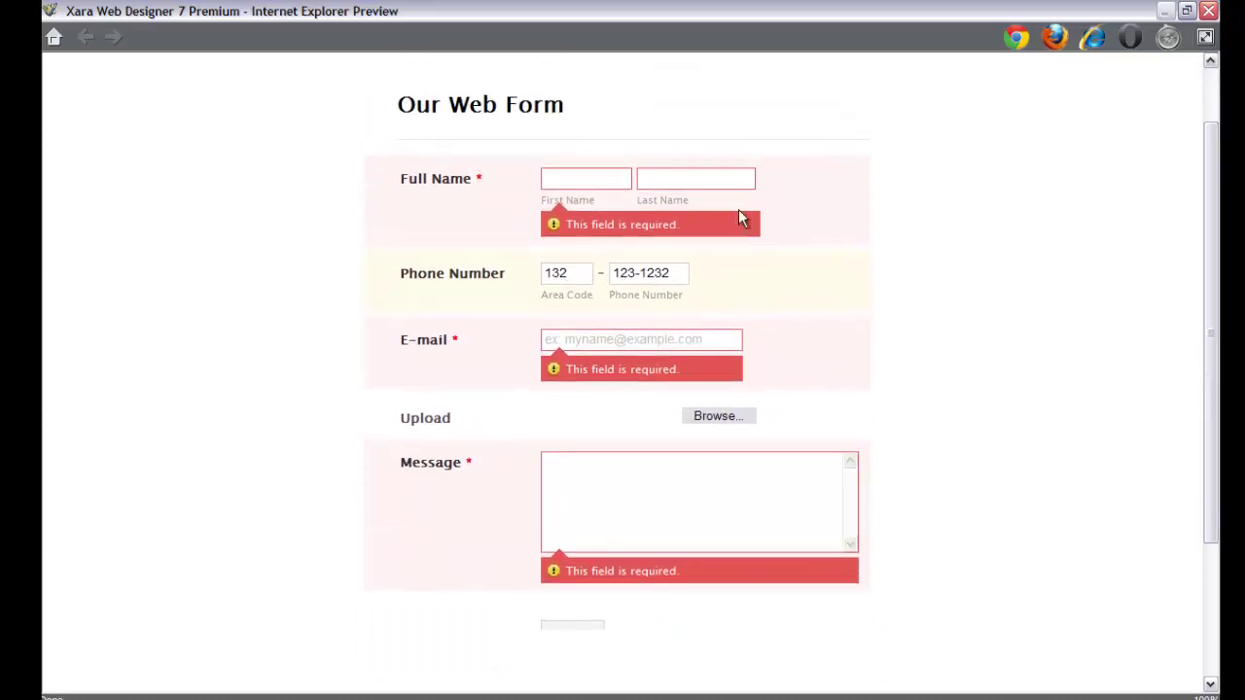
left_click(584, 331)
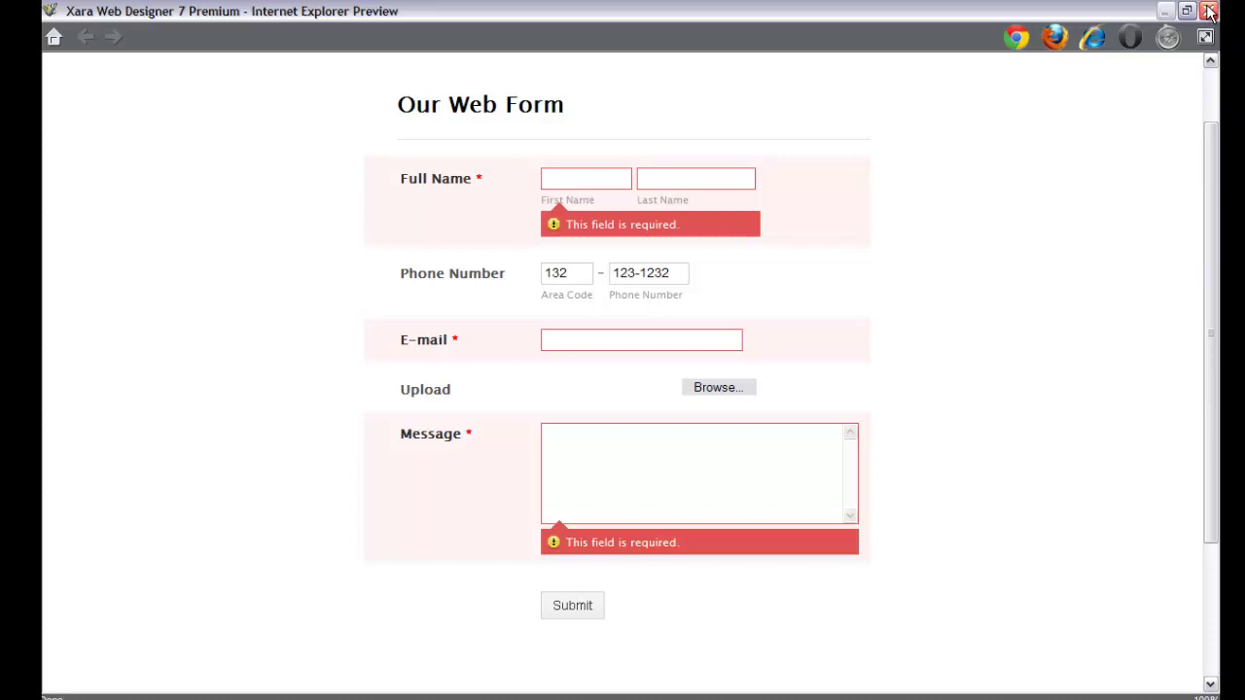
Step: Open the preview in Firefox and test the Full Name check by entering only "fasf" as the first name
left_click(1054, 41)
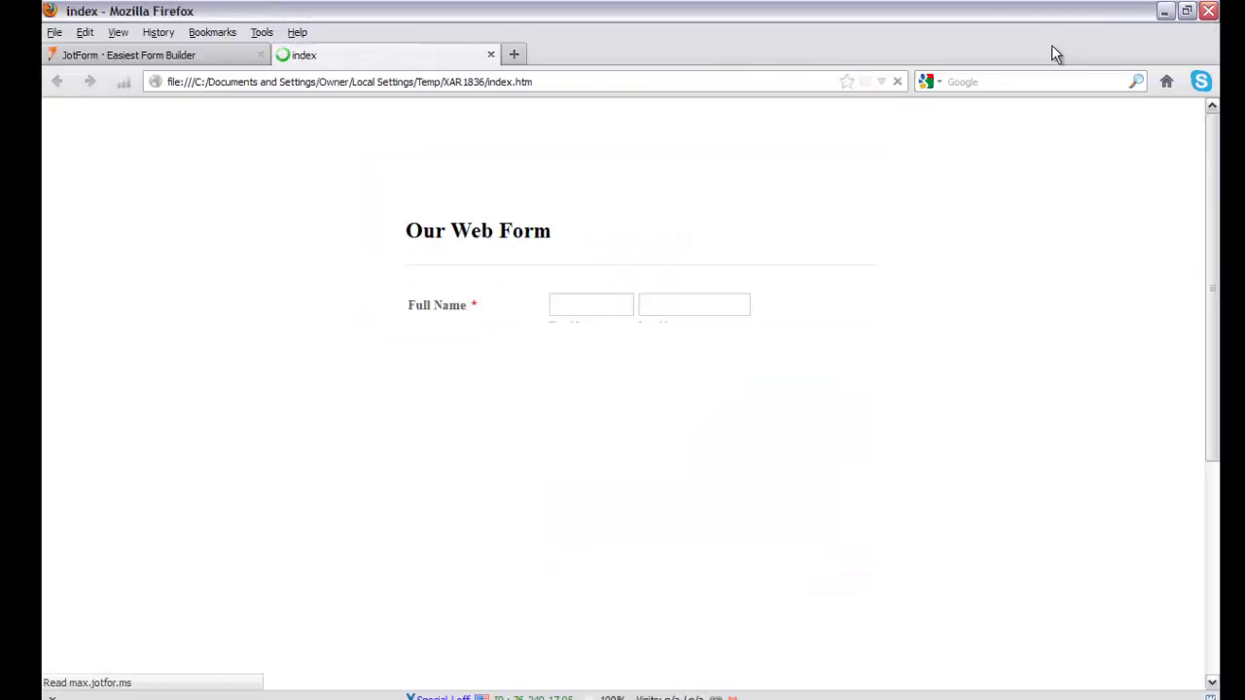
scroll(1099, 241, "down", 5)
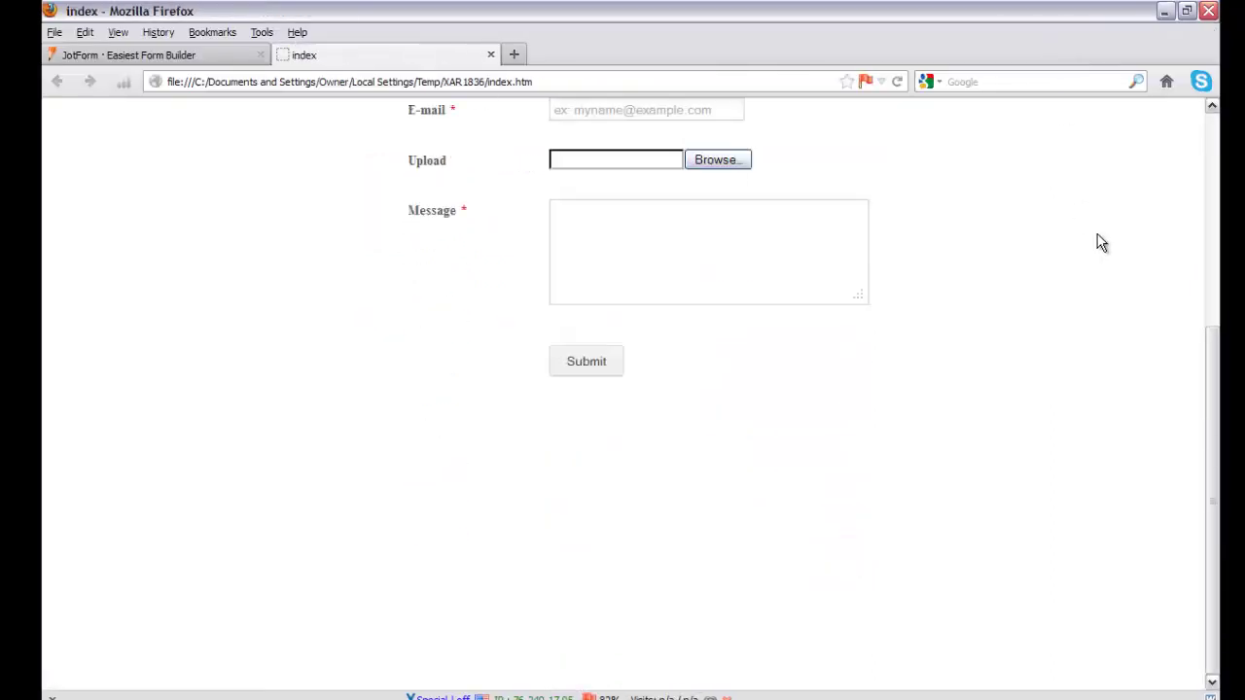
scroll(1098, 242, "up", 3)
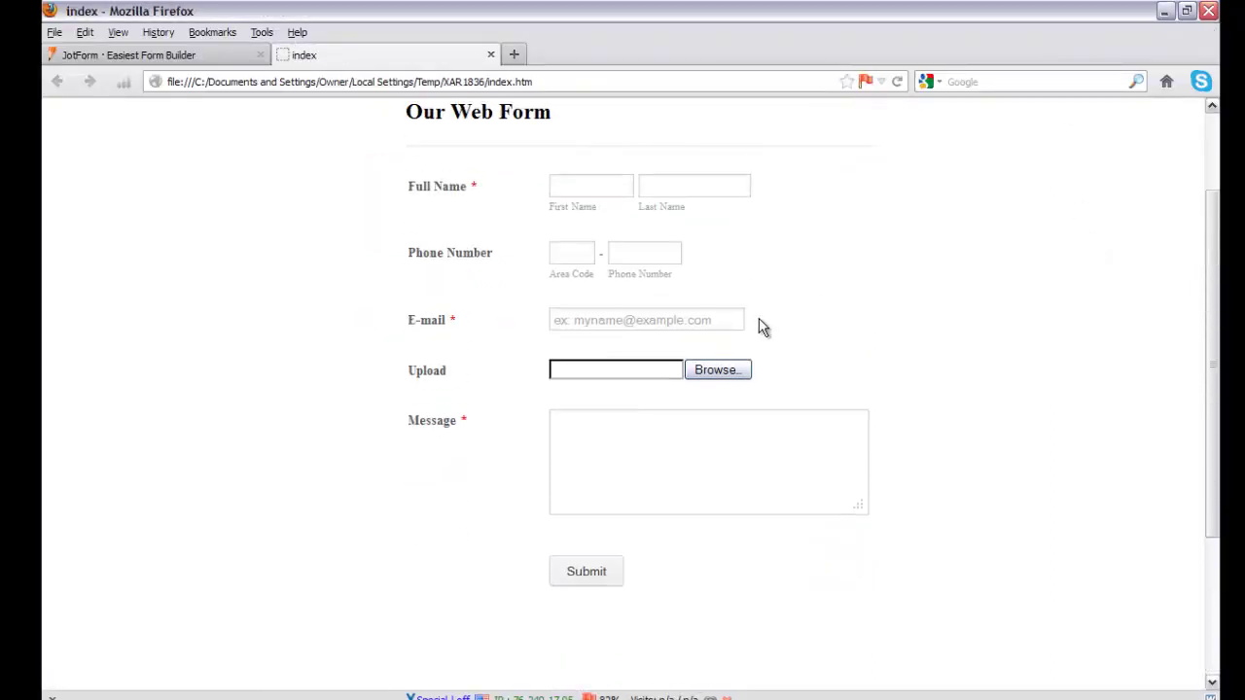
left_click(580, 190)
type("fasf")
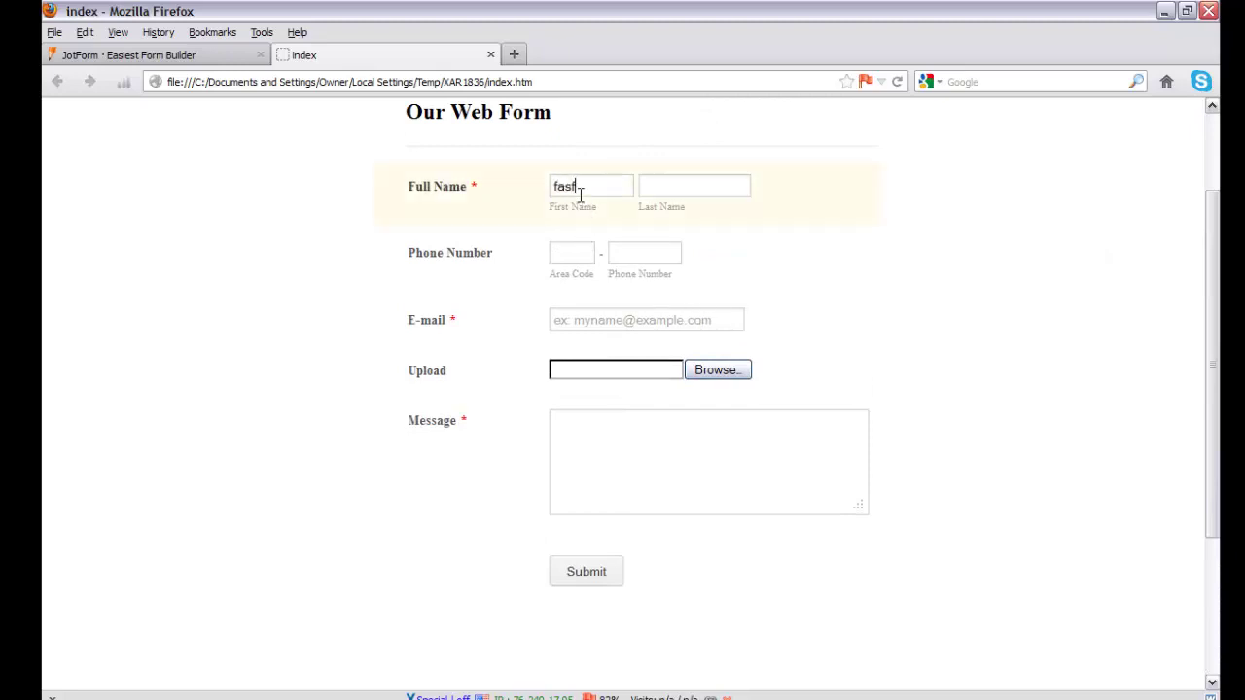
left_click(573, 254)
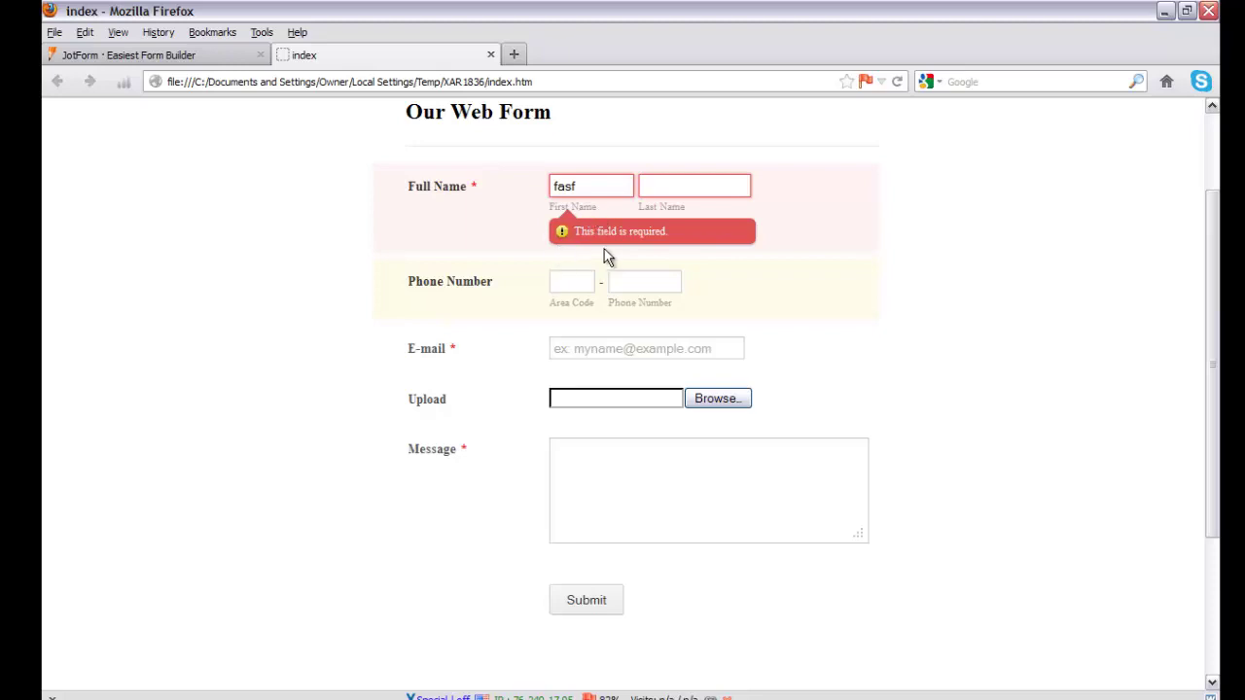
Step: Test the form in Firefox by leaving E-mail empty and opening the Upload field's file chooser, cancelling without choosing a file
left_click(582, 348)
left_click(575, 402)
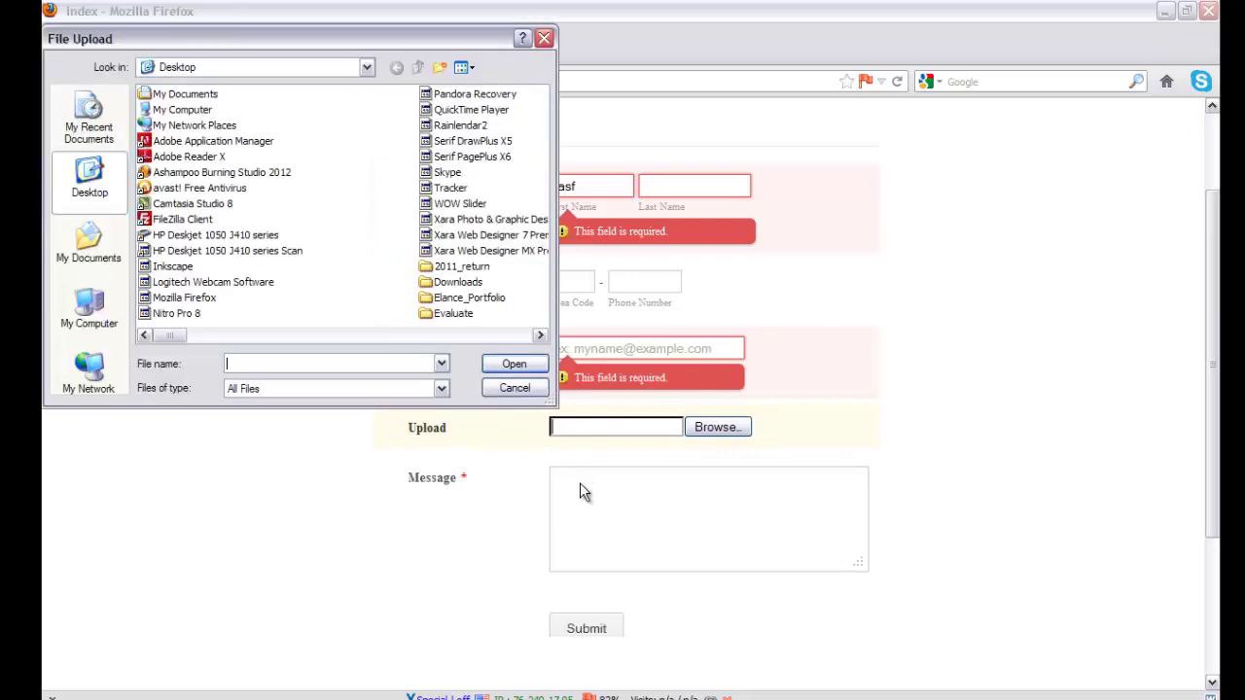
left_click(515, 388)
left_click(698, 431)
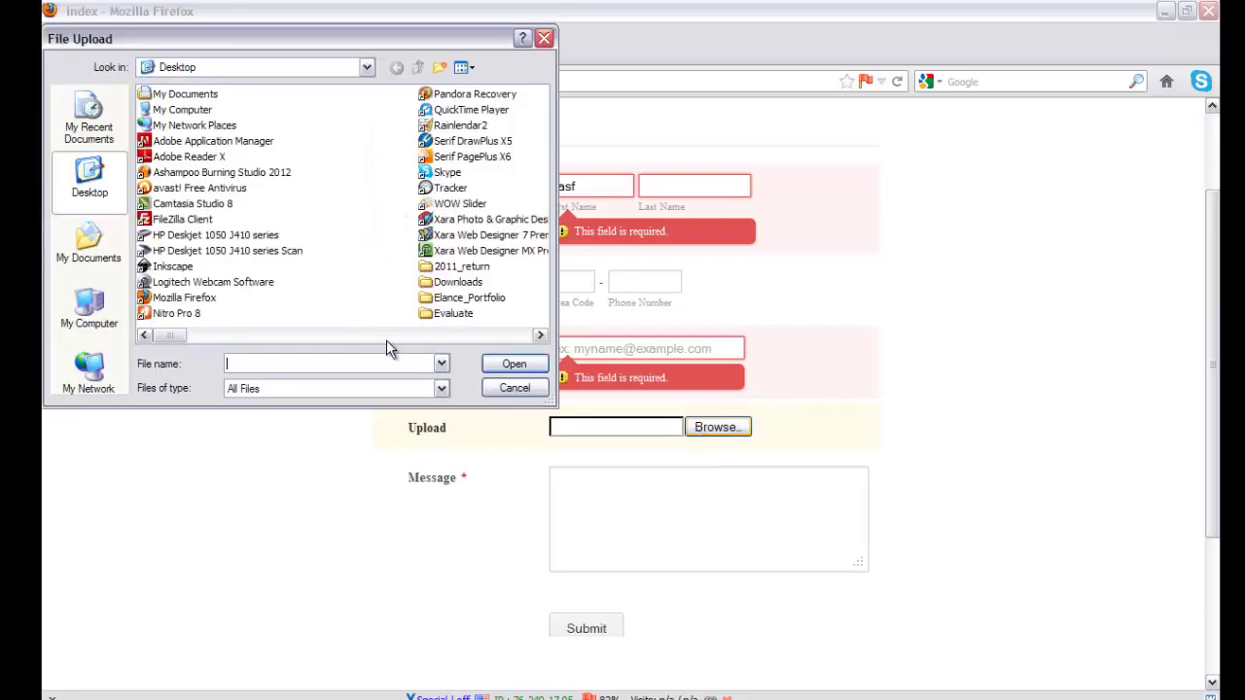
left_click(508, 389)
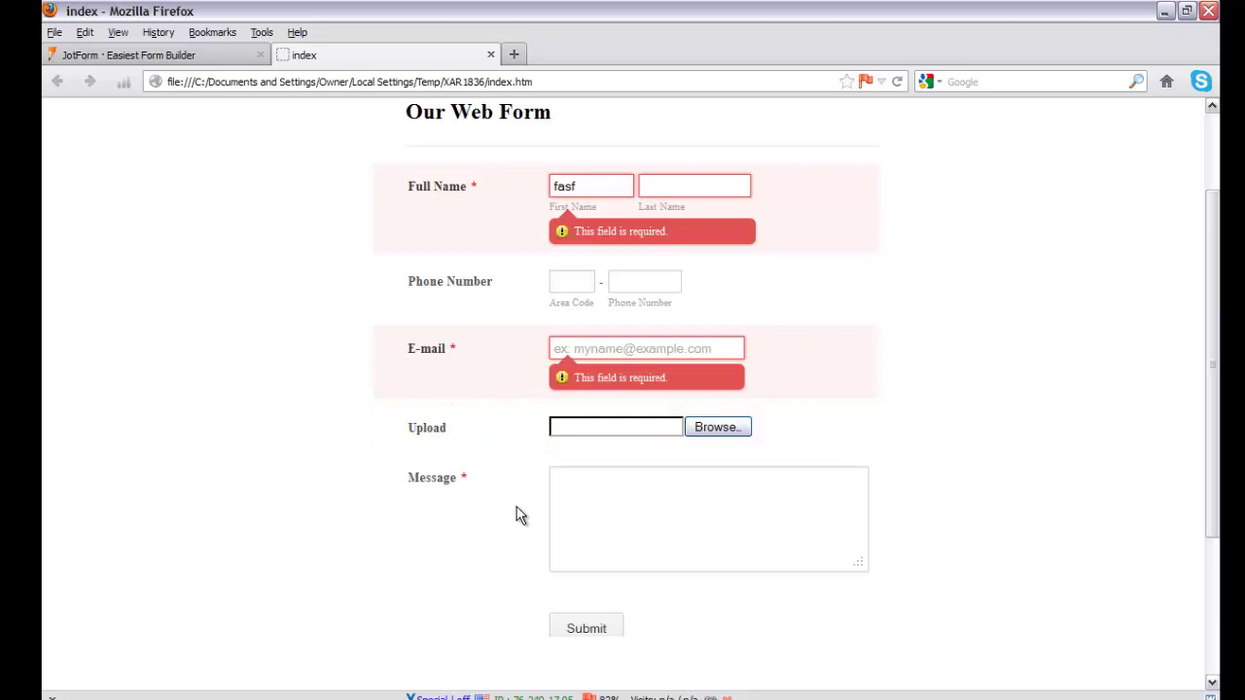
Step: Leave the Message field empty to test its required check, cancel the file chooser and inspect the form's lower end for the Submit button
left_click(567, 503)
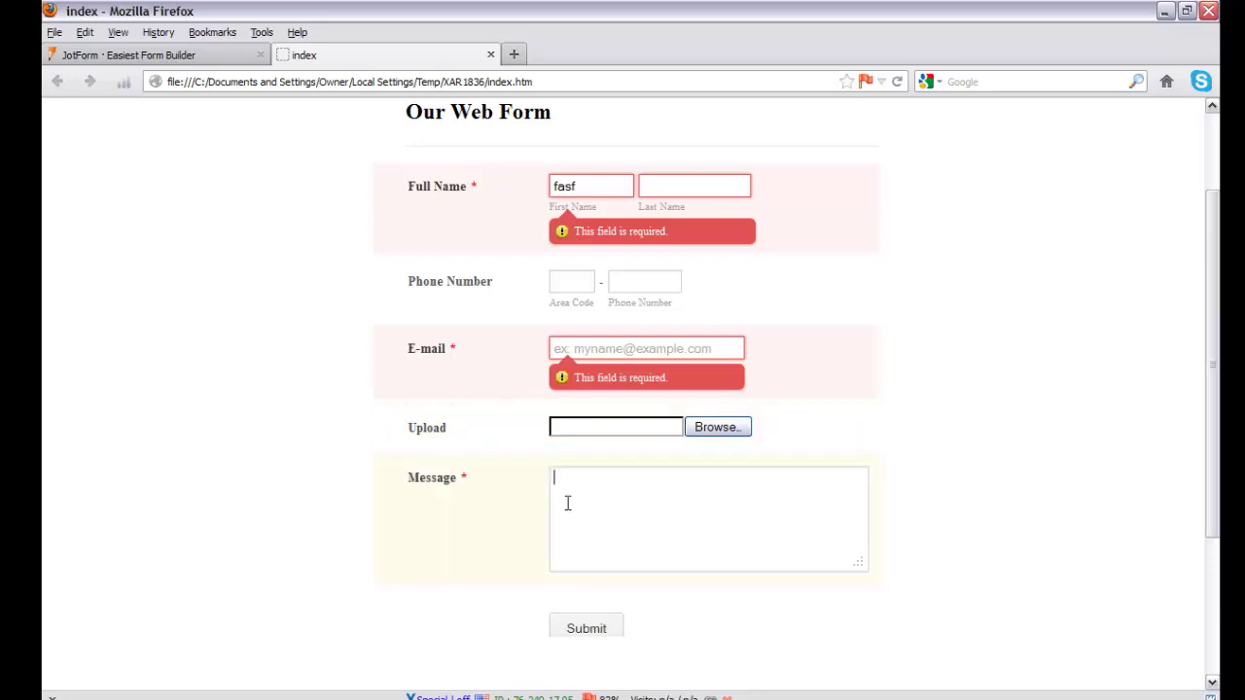
left_click(597, 431)
left_click(515, 390)
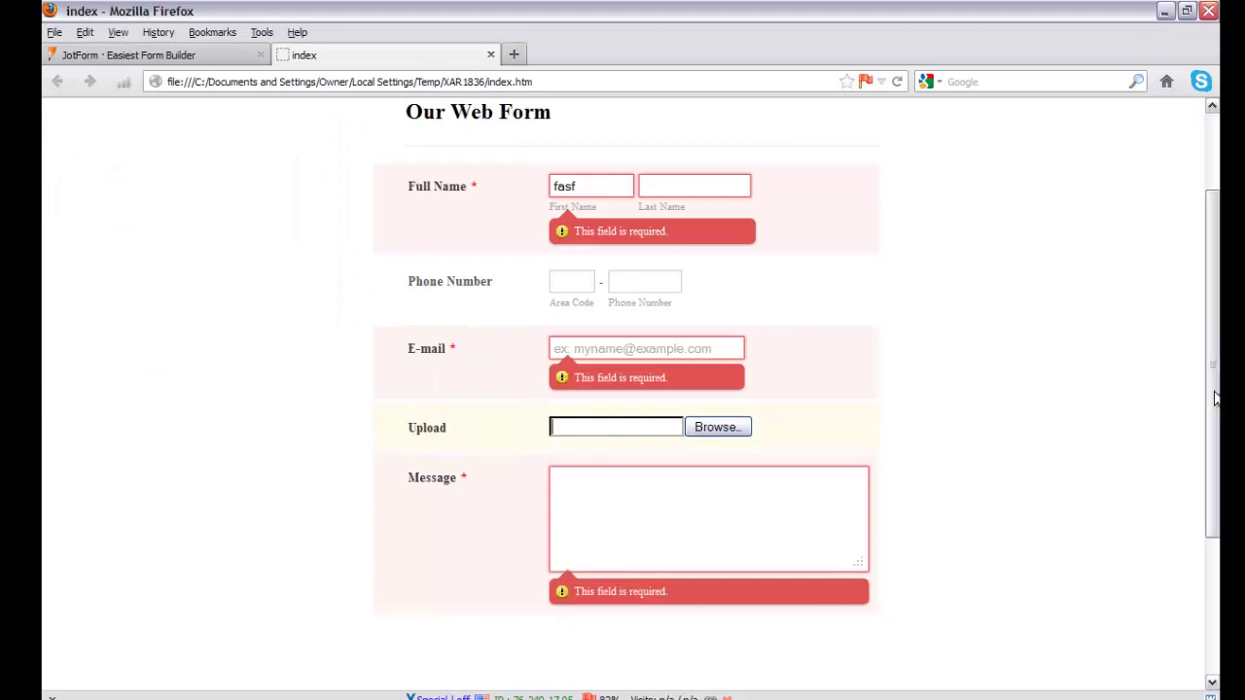
scroll(1213, 399, "down", 3)
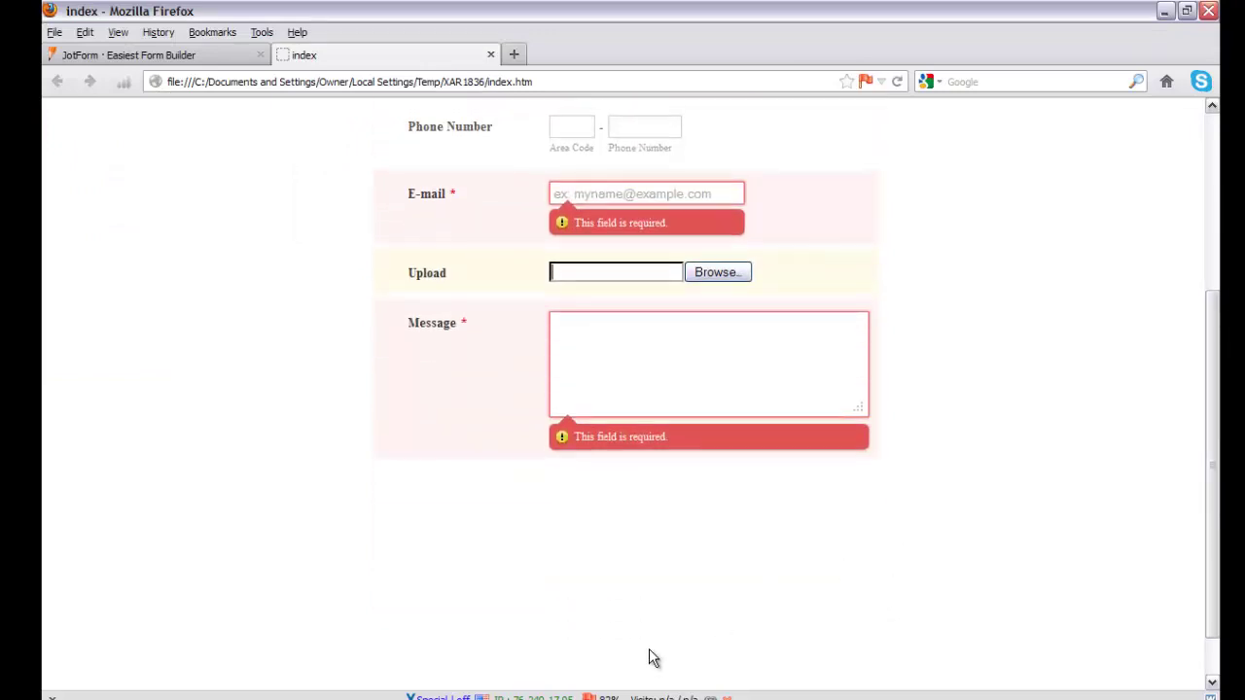
Step: Return to Xara Web Designer, close the preview and stretch the form's HTML placeholder downward to a height of 757 px
key("alt+Tab")
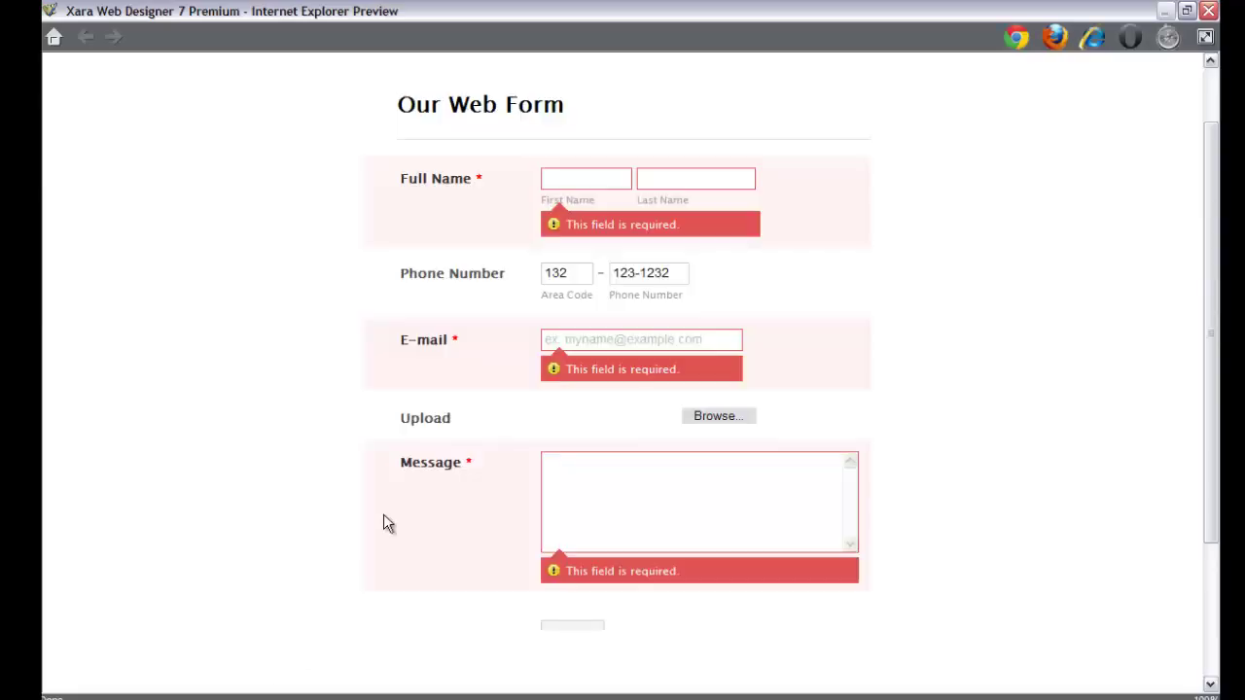
left_click(1208, 12)
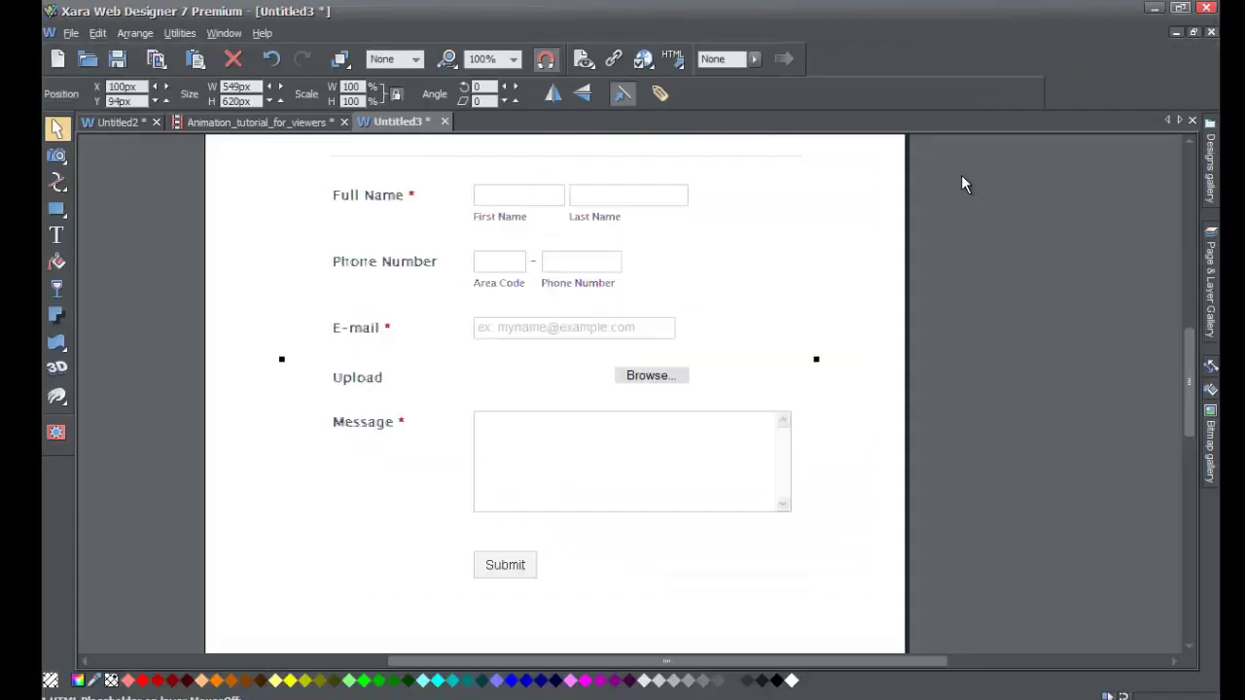
scroll(916, 216, "down", 5)
left_click_drag(542, 349, 562, 485)
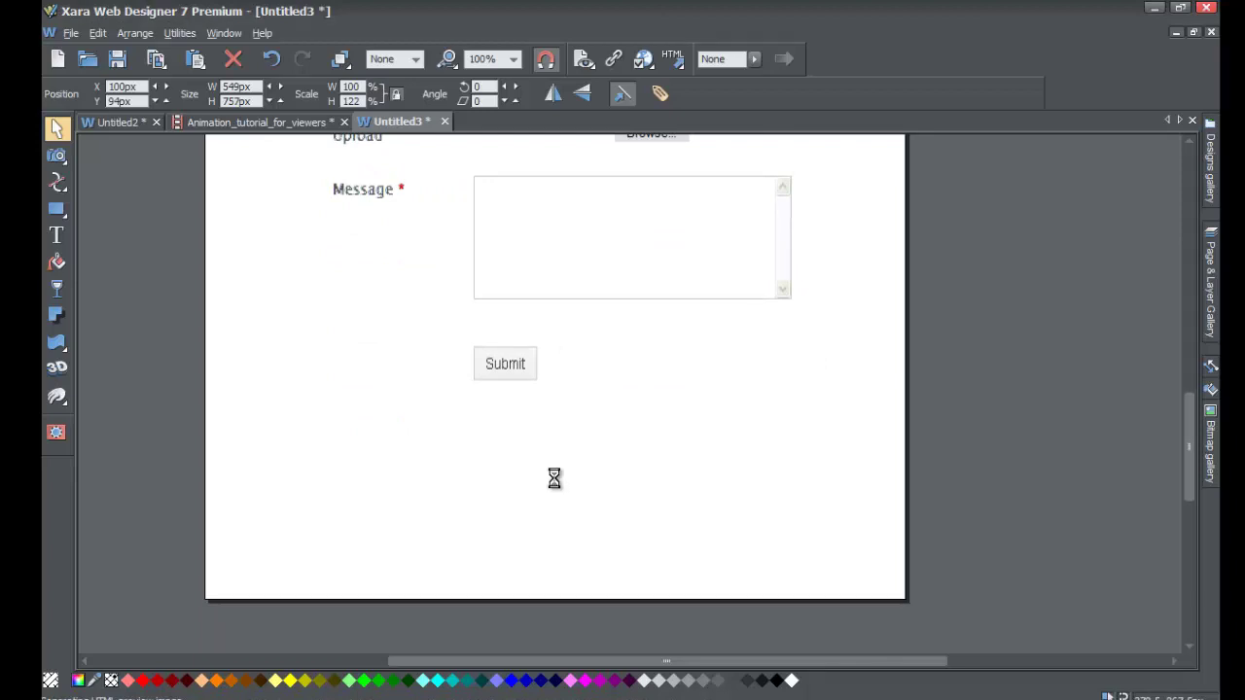
scroll(694, 422, "up", 5)
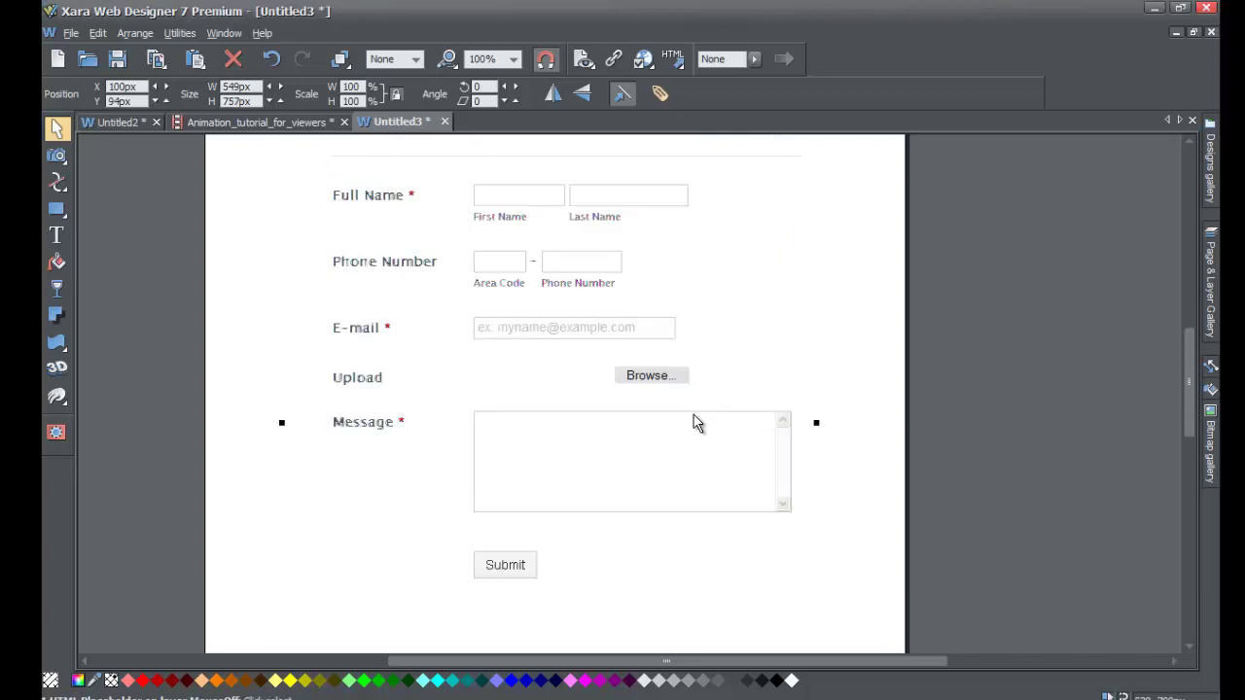
Step: Preview the website, leave Full Name, E-mail and Message empty to check that the Submit button still fits, and close the preview
left_click(74, 33)
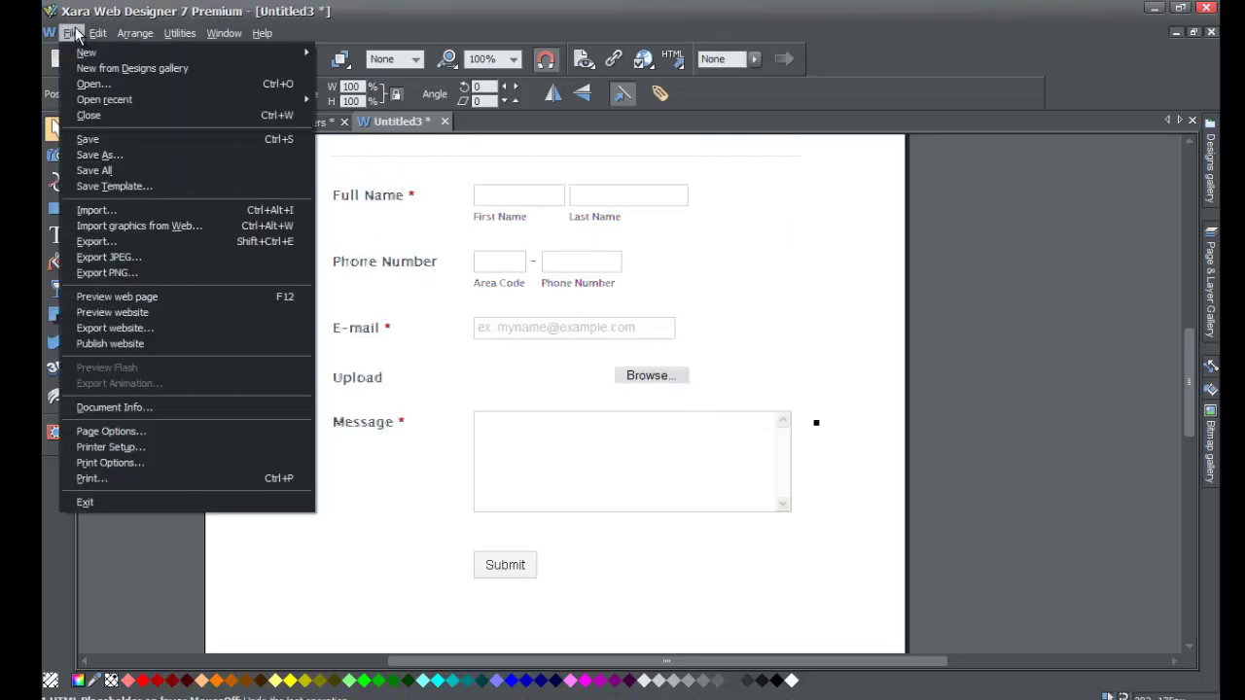
left_click(157, 312)
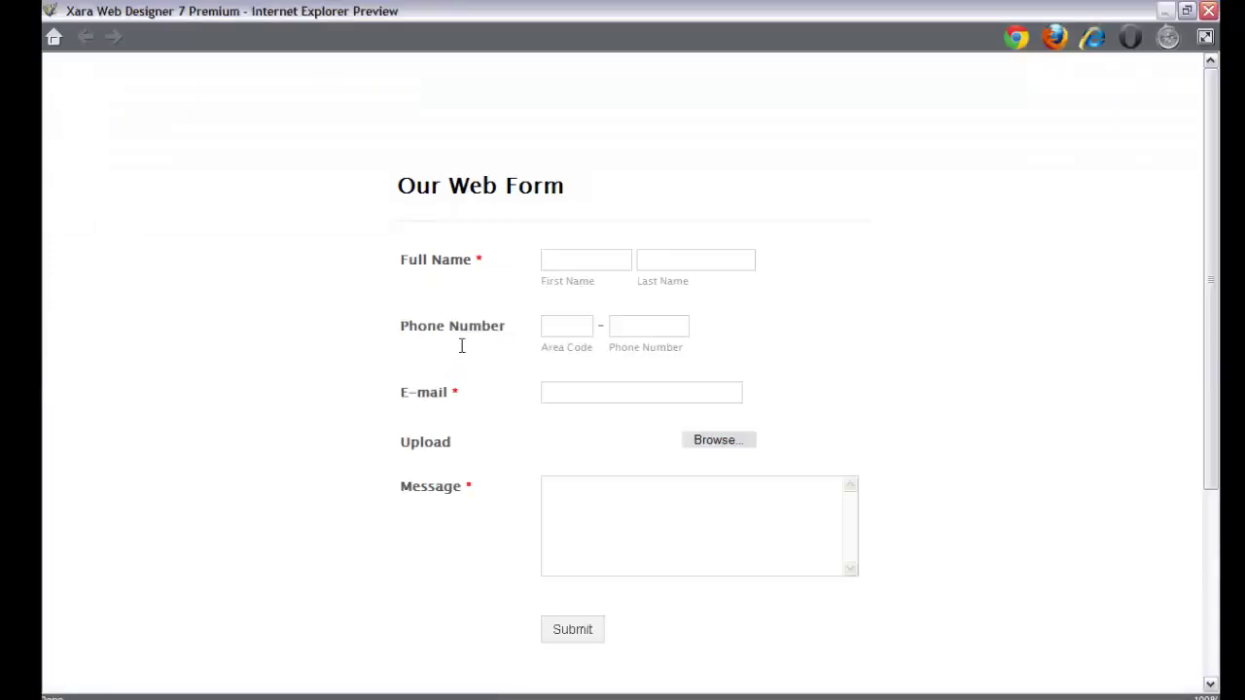
left_click(551, 260)
left_click(556, 324)
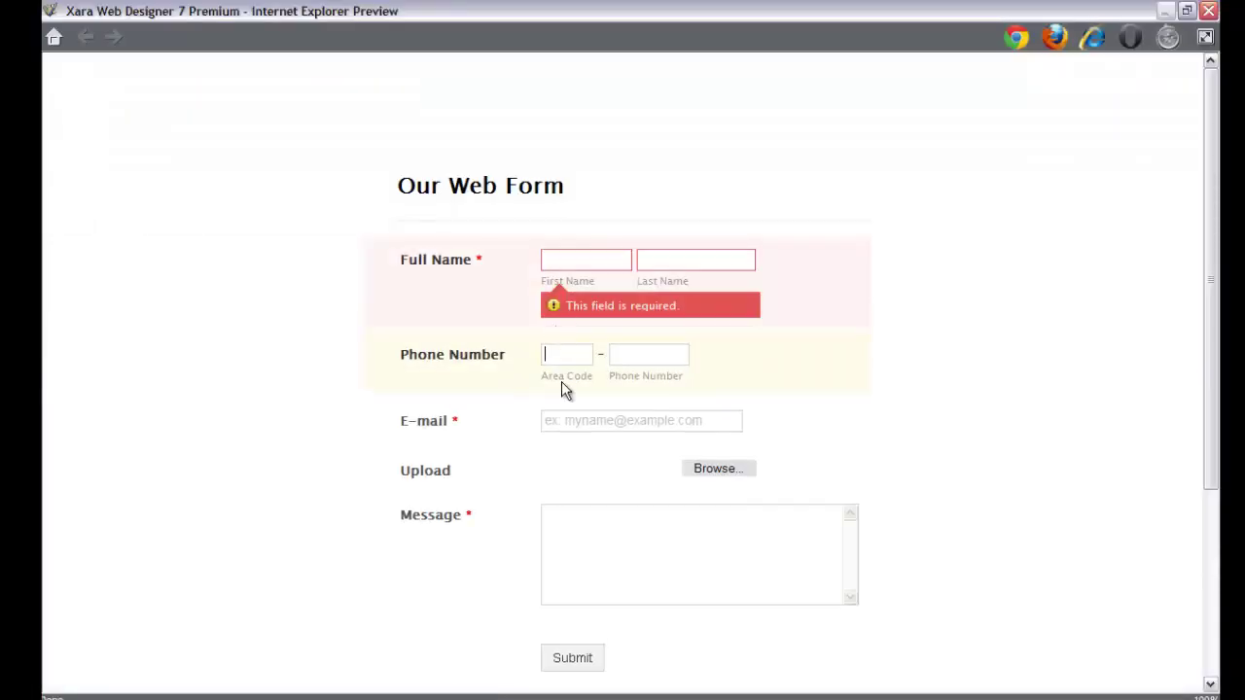
left_click(554, 418)
left_click(572, 506)
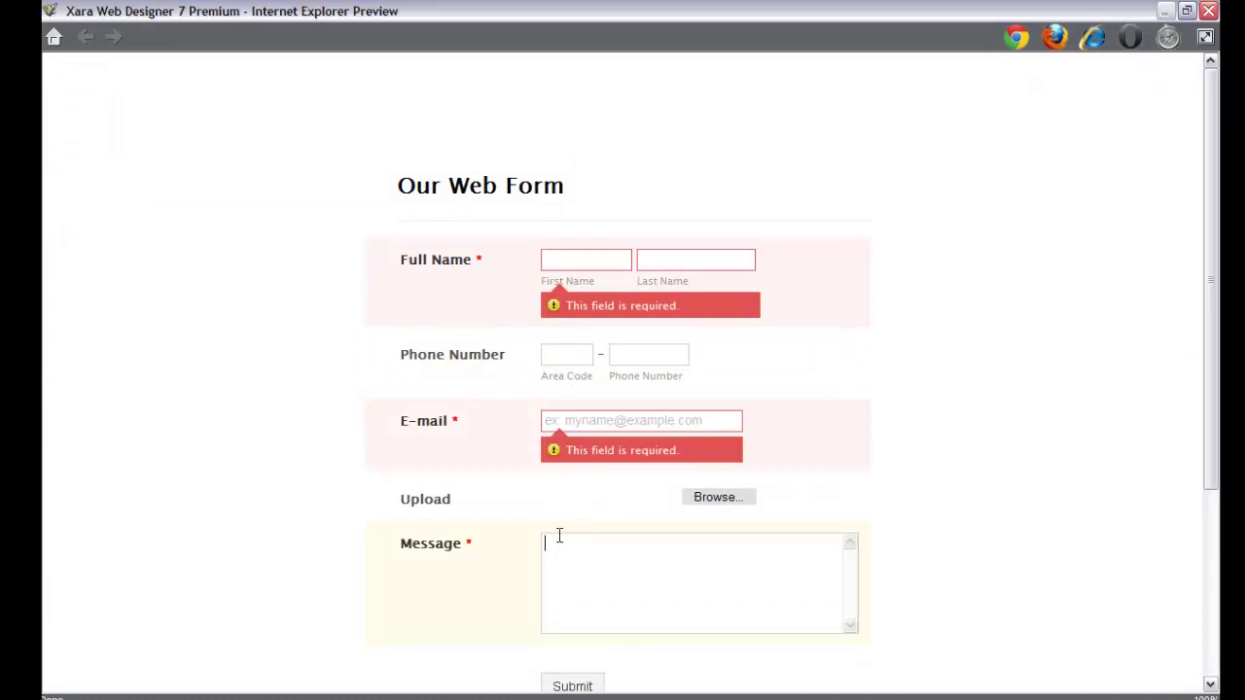
left_click(561, 434)
scroll(564, 430, "down", 3)
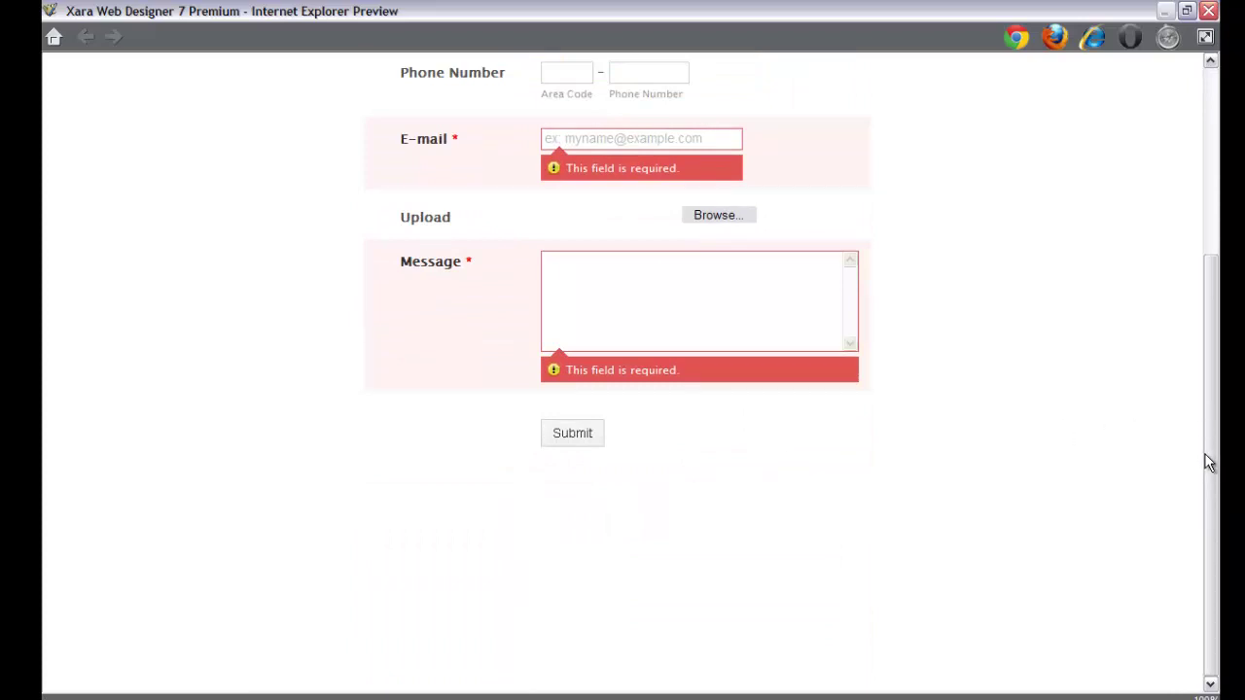
left_click_drag(1212, 461, 1212, 298)
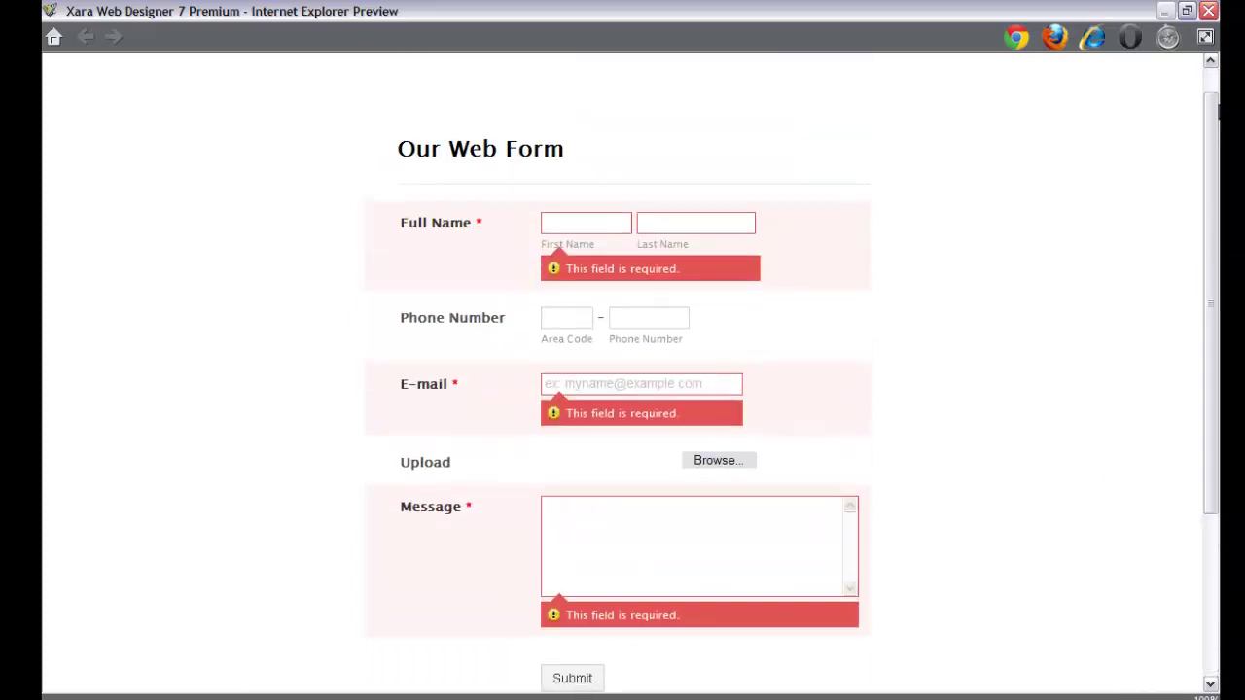
left_click(1207, 11)
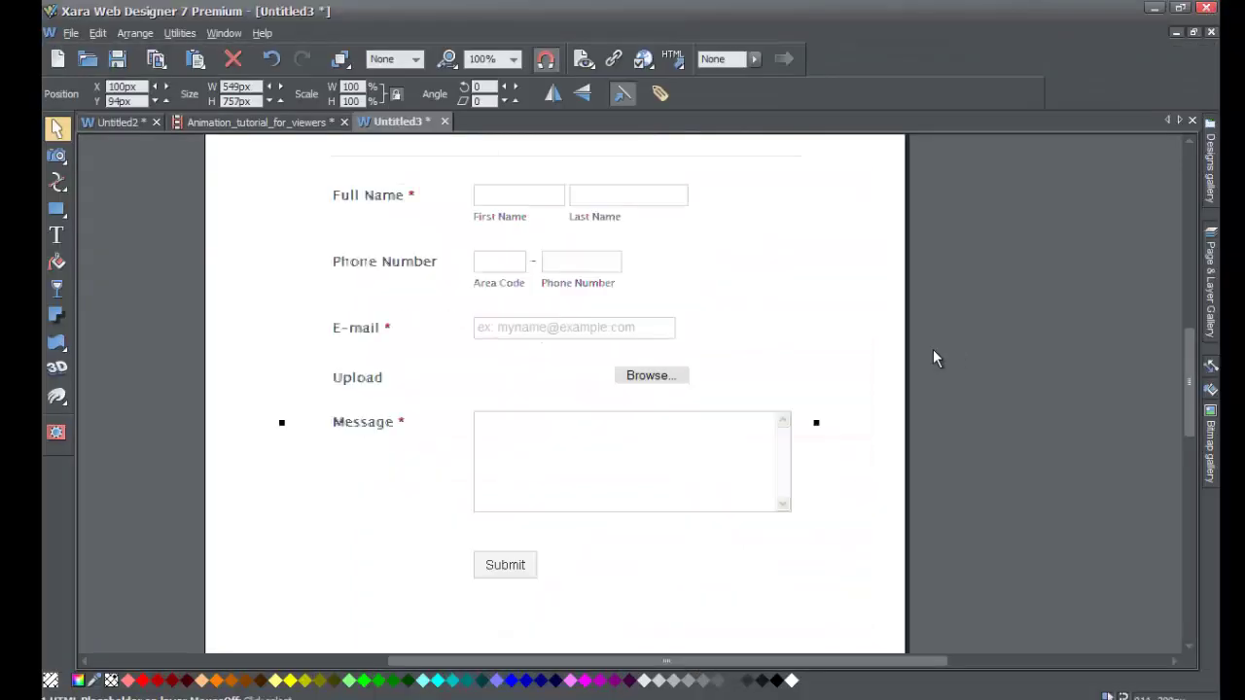
scroll(868, 374, "down", 3)
scroll(869, 374, "up", 3)
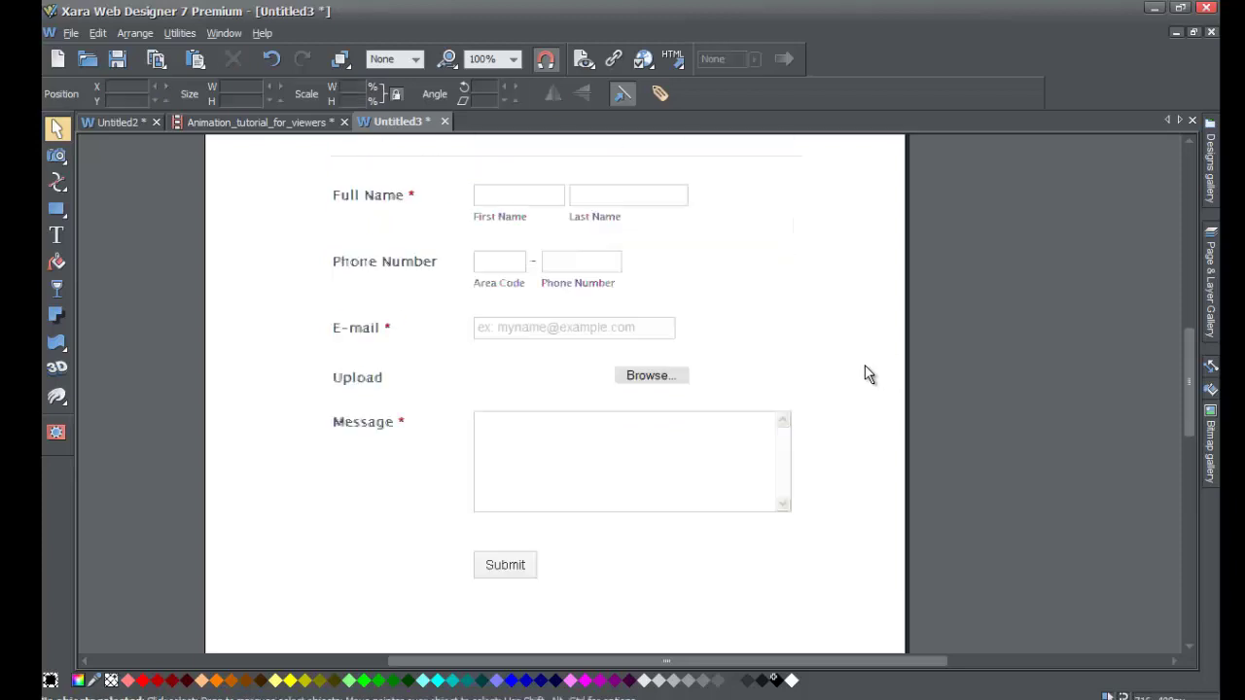
scroll(869, 375, "up", 3)
scroll(869, 375, "down", 3)
scroll(868, 374, "up", 2)
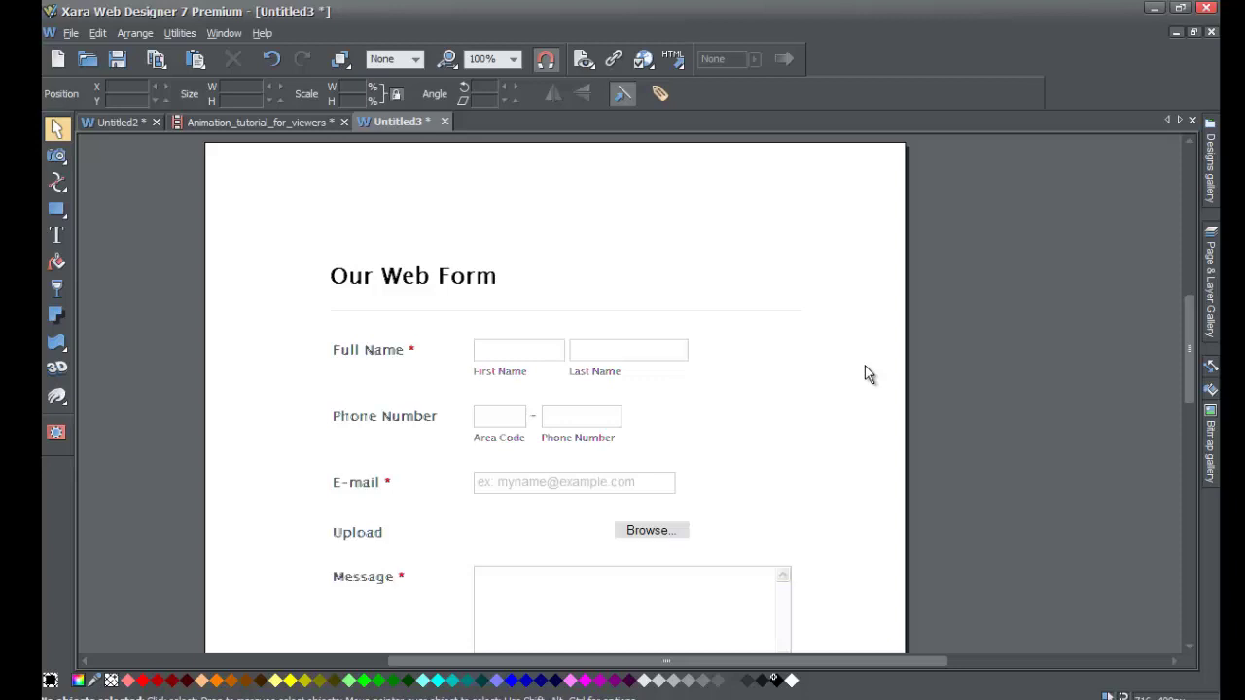